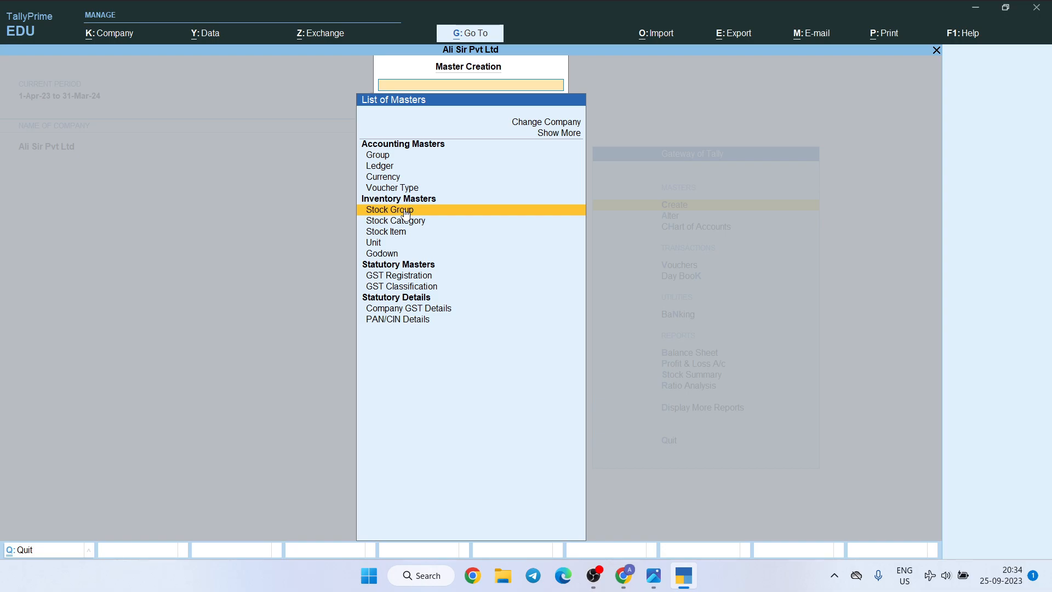
Start stock group creation, check the goods in the practice questions image, and create the stock group Lux under Primary
click(406, 211)
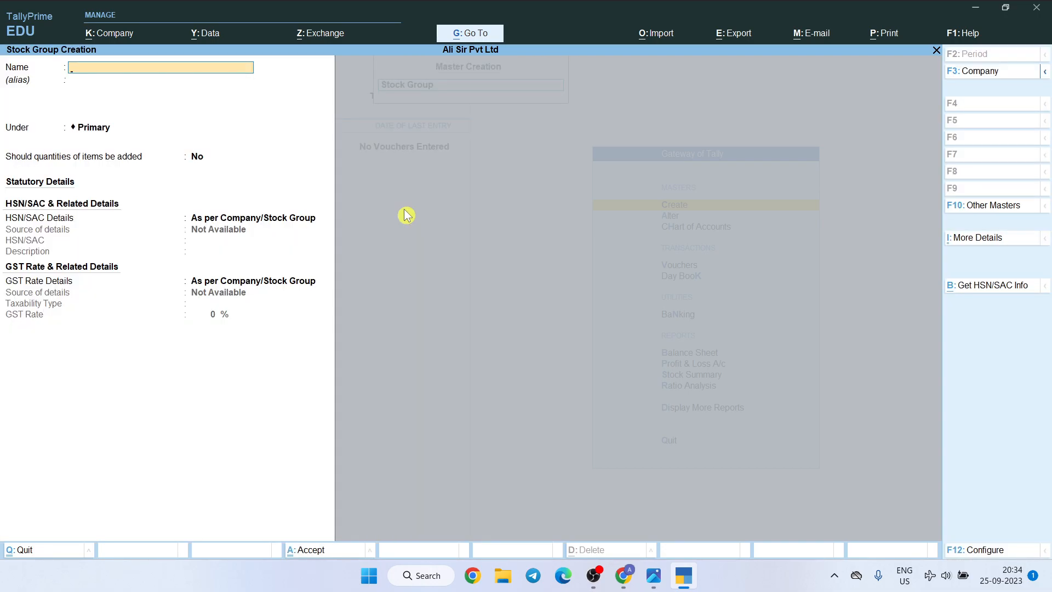
key(alt+Tab)
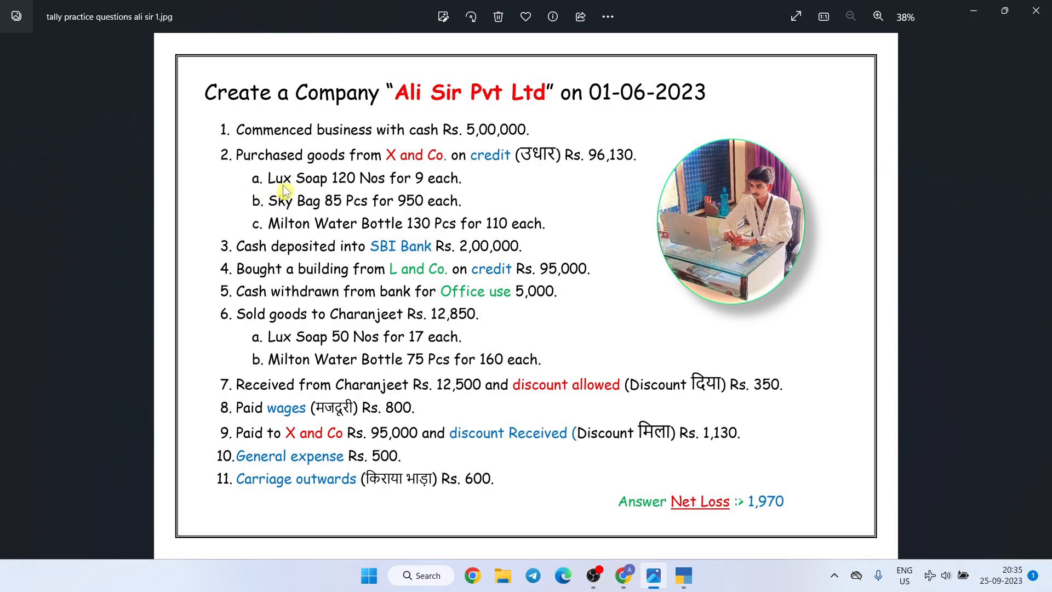
key(alt+Tab)
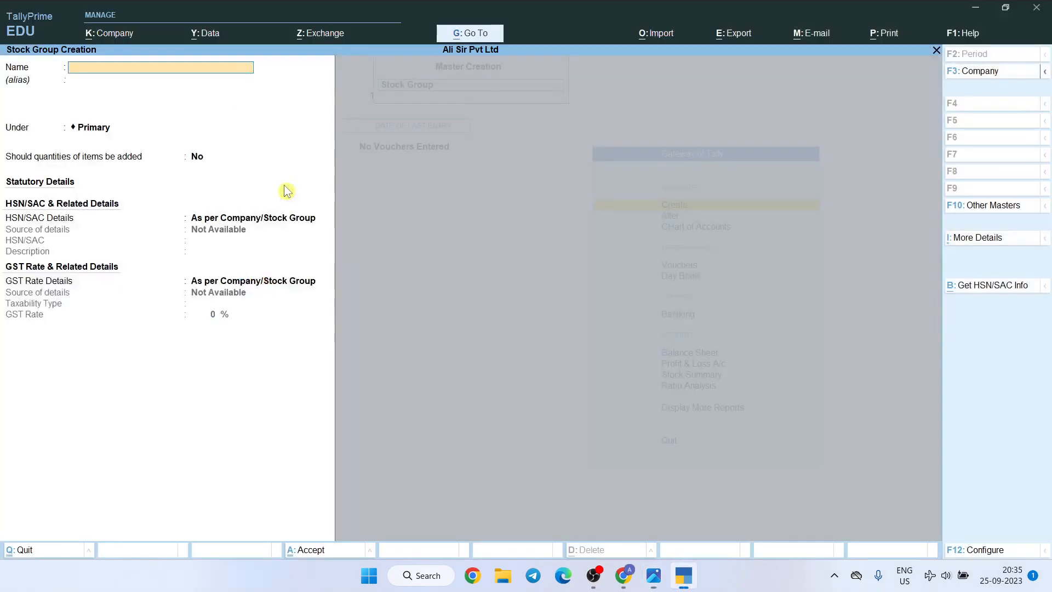
text(Lux)
key(Return)
key(Return)
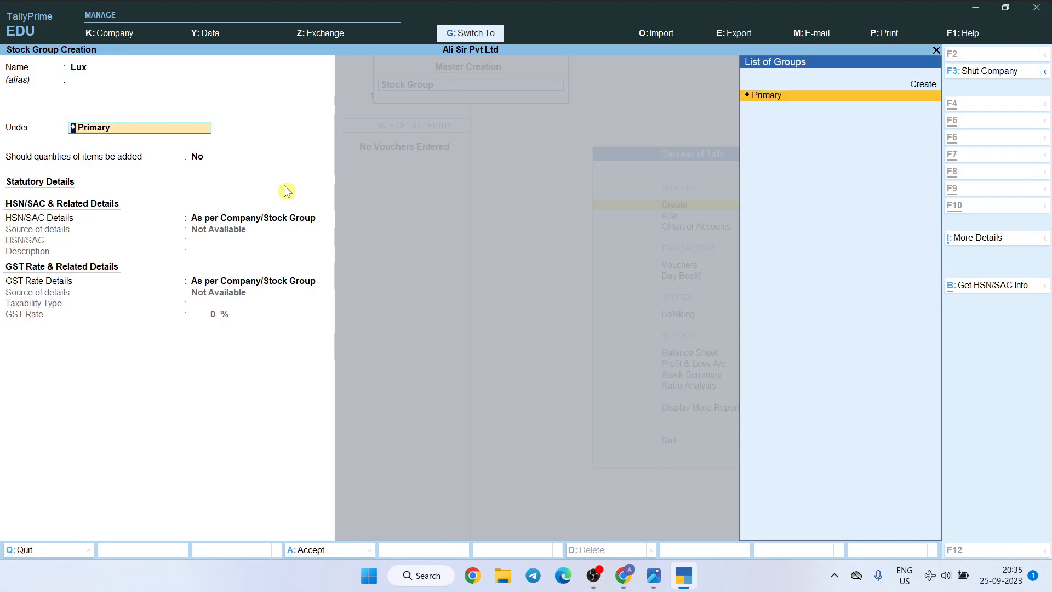
key(ctrl+a)
Check the second purchased item in the practice questions image and create the stock group Sky under Primary
key(alt+Tab)
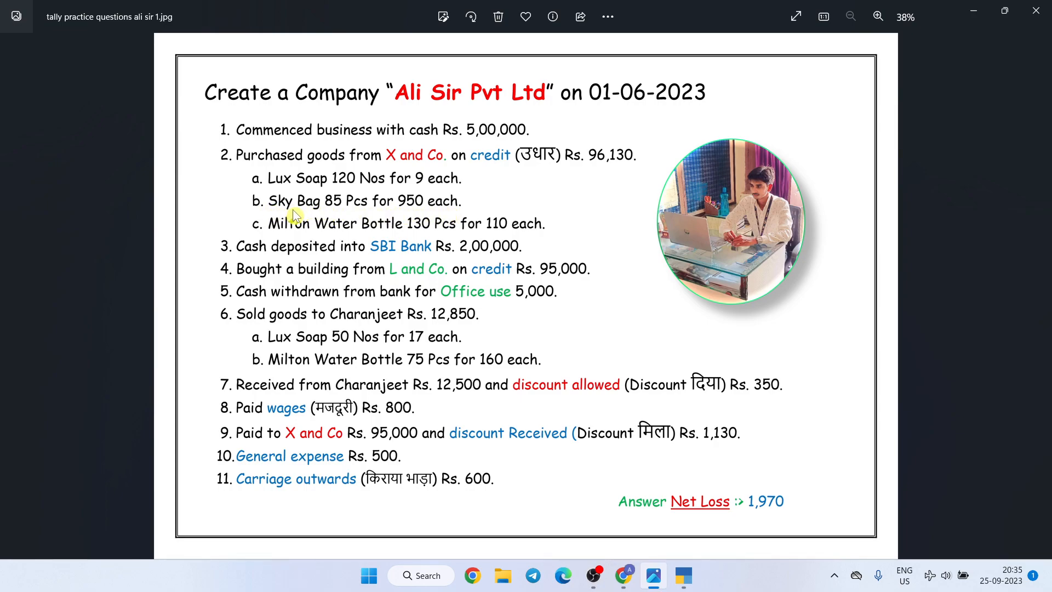
key(alt+Tab)
text(S)
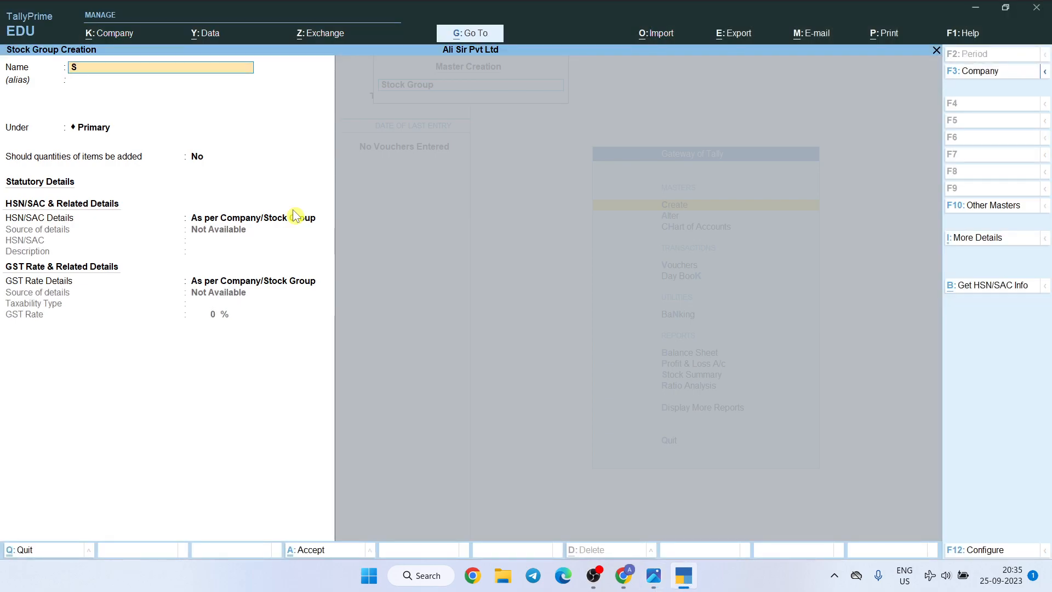
text(ky)
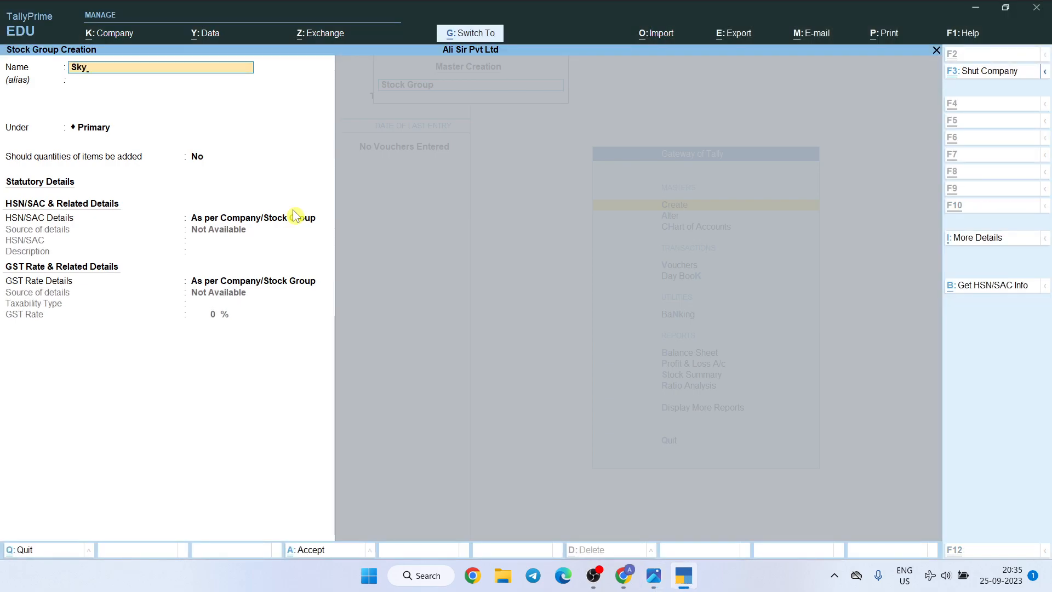
Create the stock group Milton under Primary for the third purchased item, recheck the questions image, and leave stock group creation
key(alt+Tab)
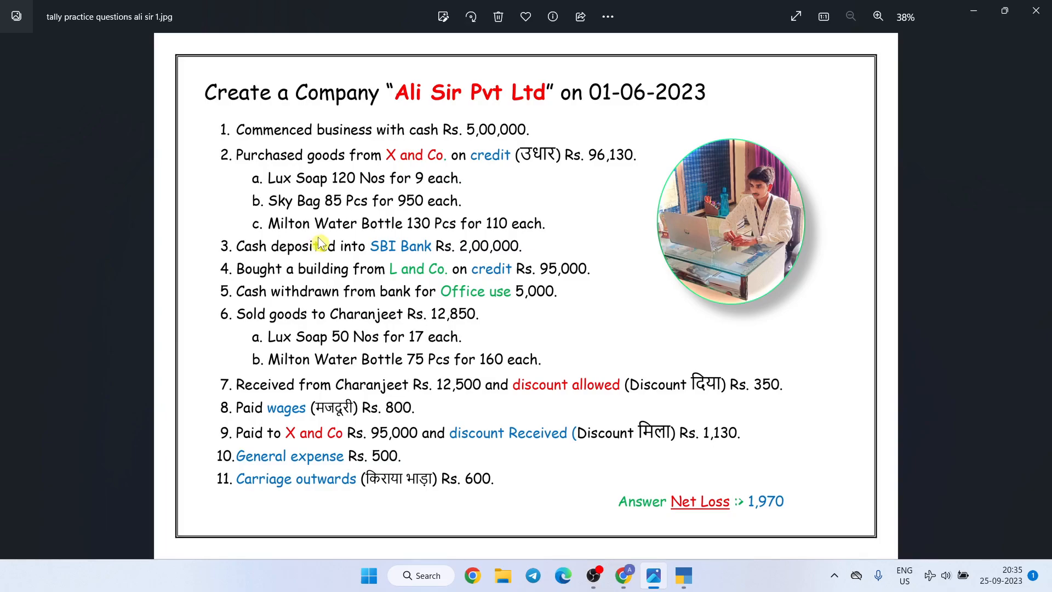
key(alt+Tab)
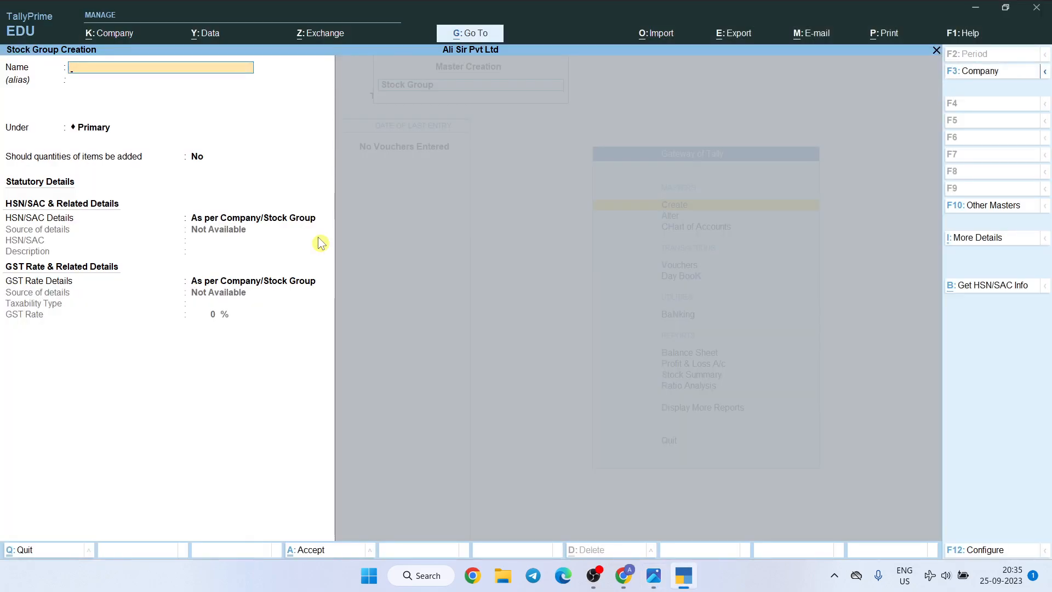
text(Milton)
key(ctrl+a)
key(alt+Tab)
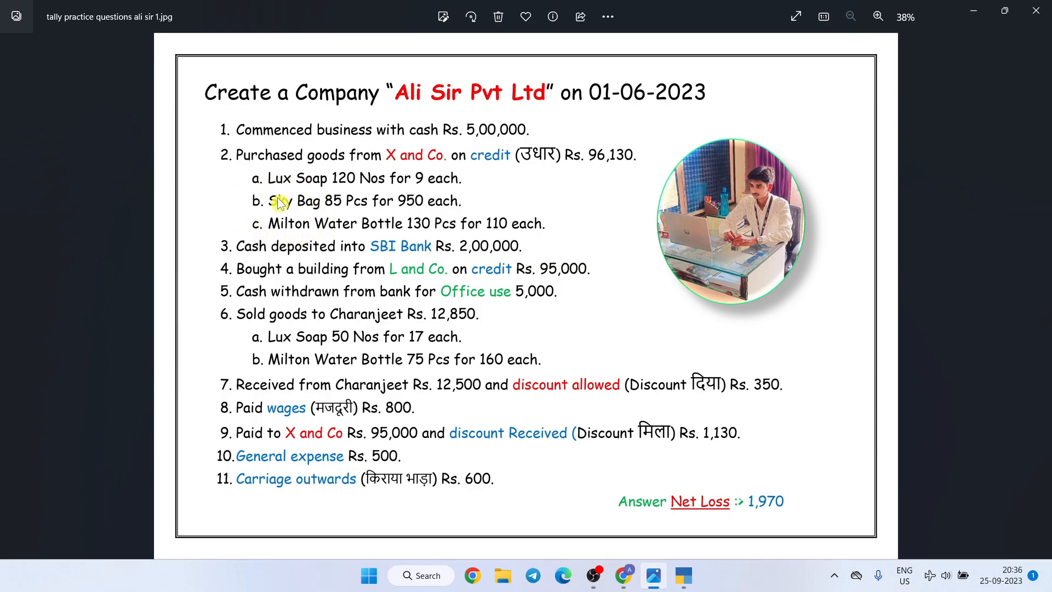
key(alt+Tab)
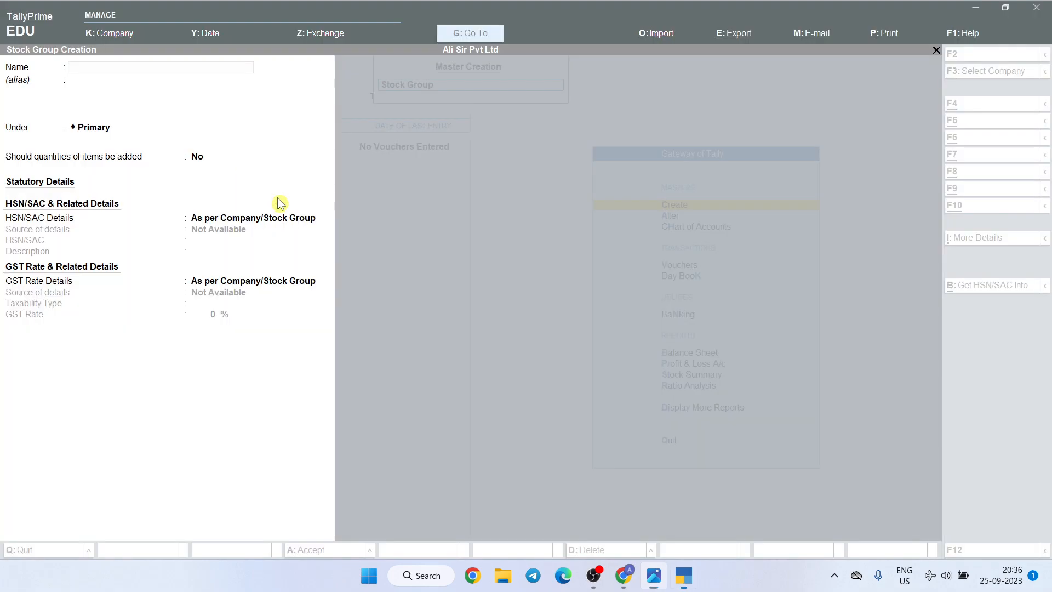
key(Escape)
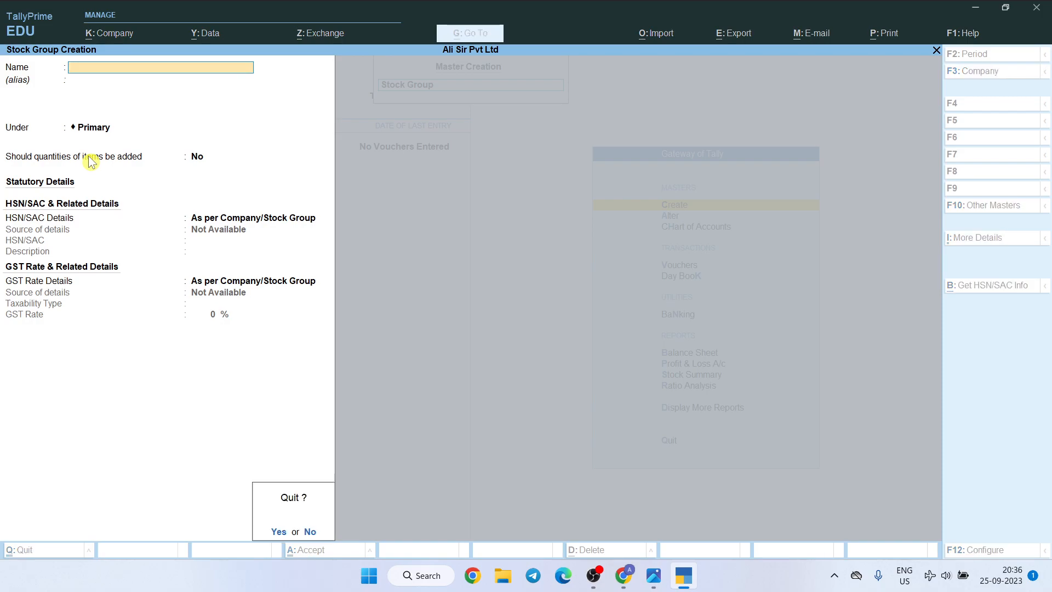
key(y)
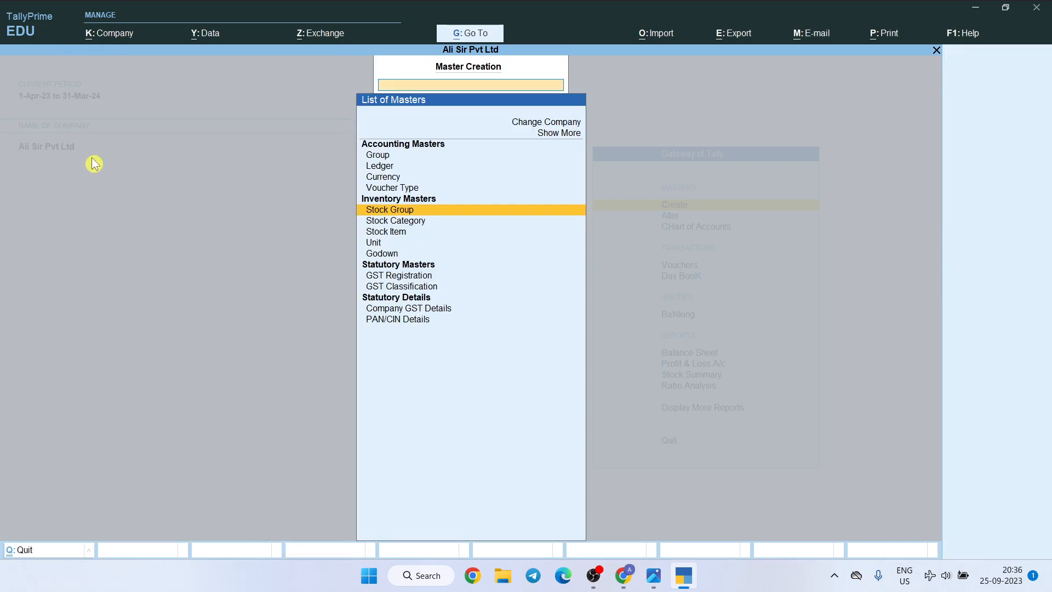
Start stock category creation and create the category Soap under Primary, following the first purchased item in the questions image
click(420, 222)
click(420, 223)
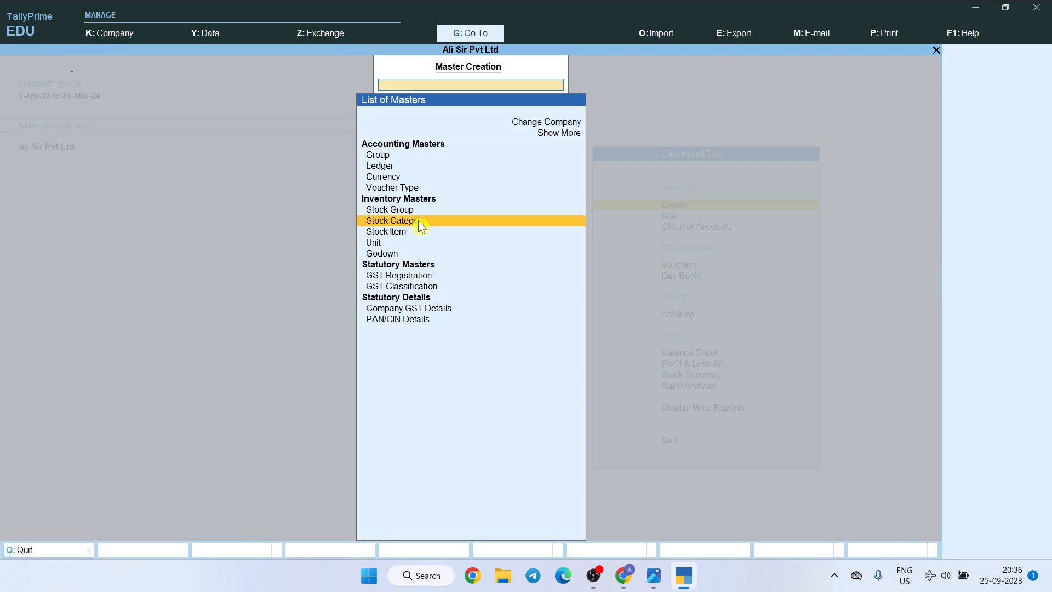
key(alt+Tab)
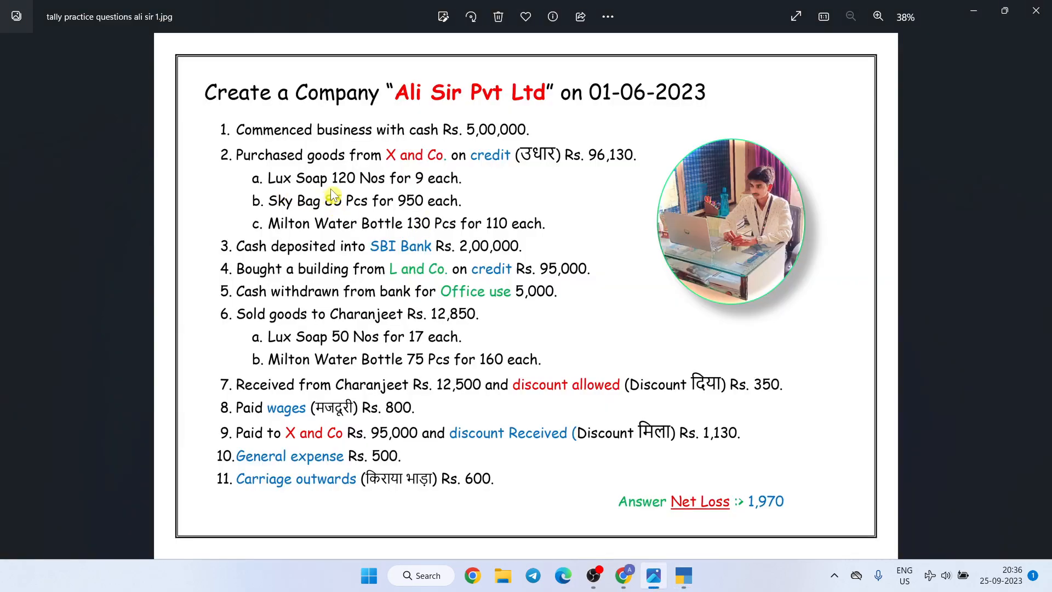
key(alt+Tab)
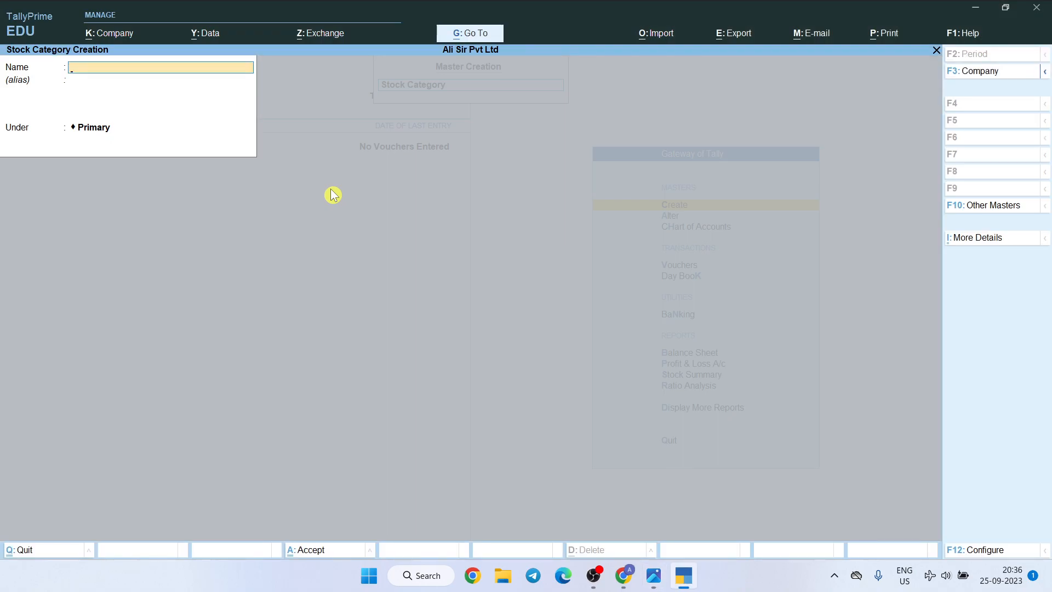
text(Soap)
key(Return)
key(Return)
key(Return)
Create the stock category Bag under Primary, following the second purchased item in the questions image
key(alt+Tab)
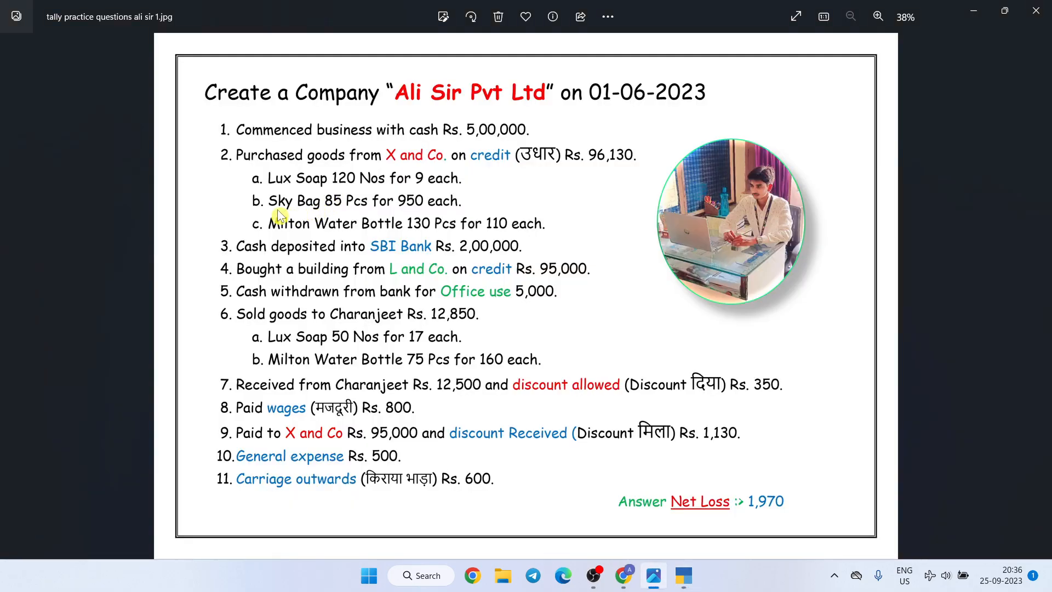
key(alt+Tab)
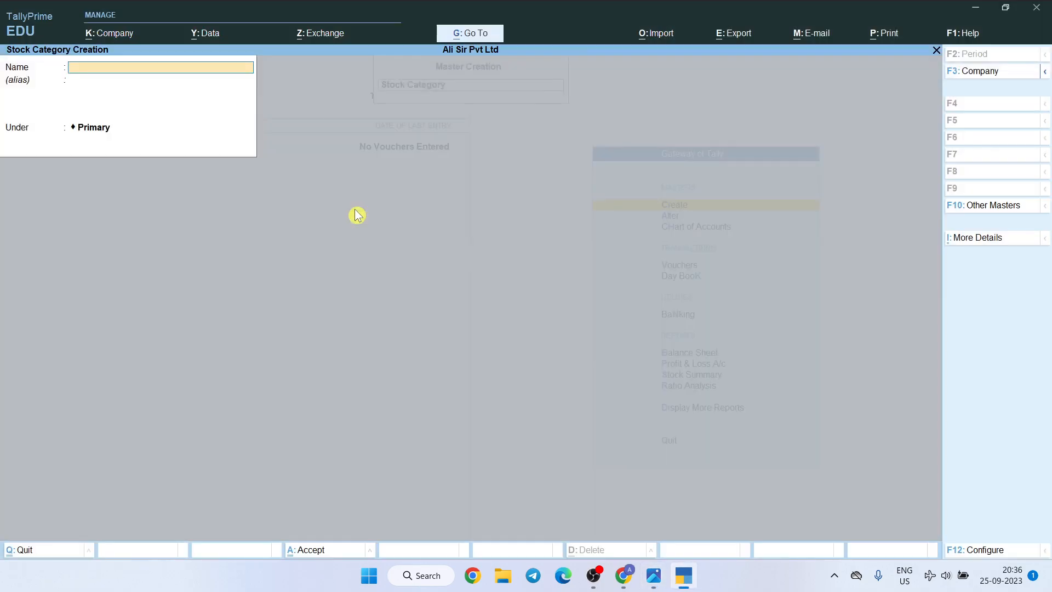
text(Bag)
key(ctrl)
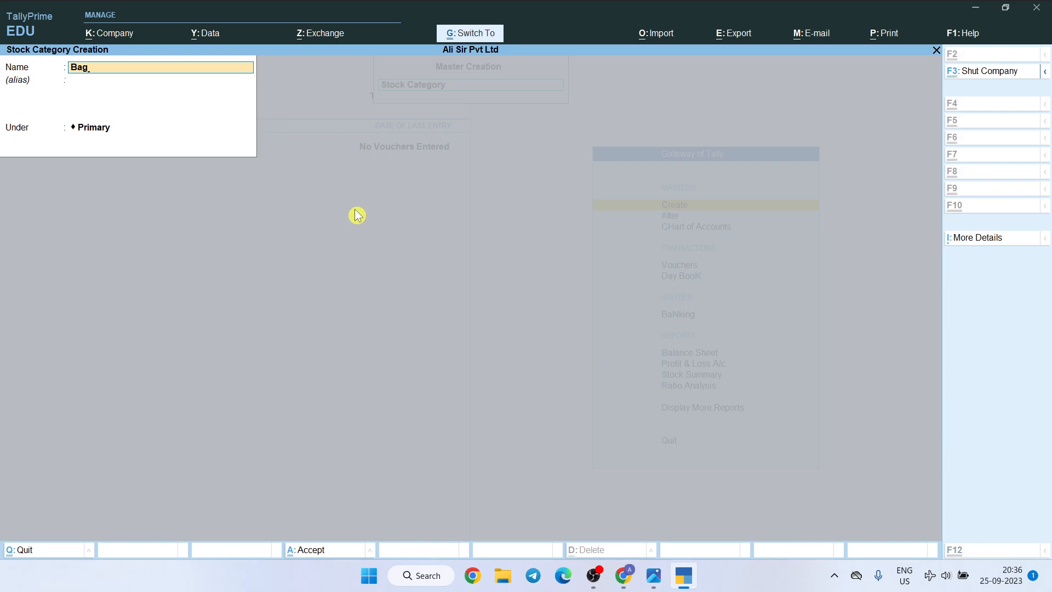
Create the stock category Bottle under Primary, recheck the purchased items in the questions image, and leave stock category creation
key(alt+Tab)
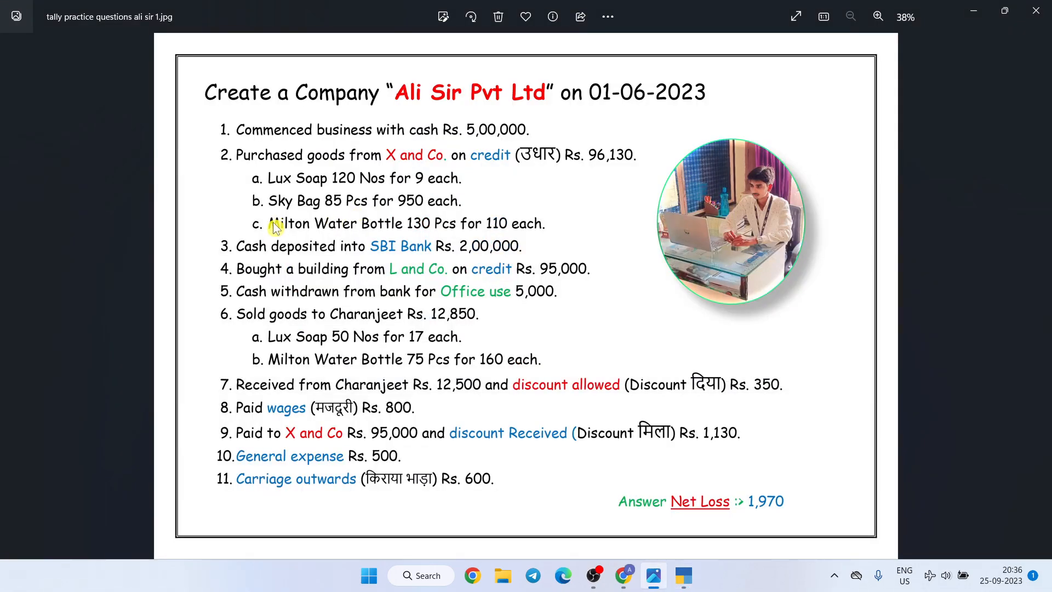
key(alt+Tab)
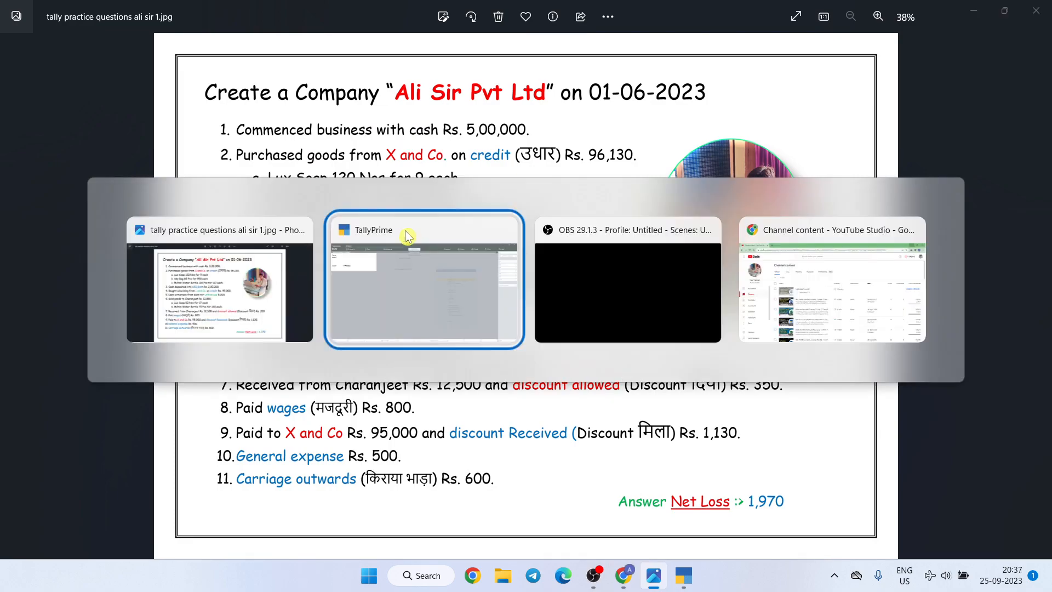
click(407, 236)
text(Bo)
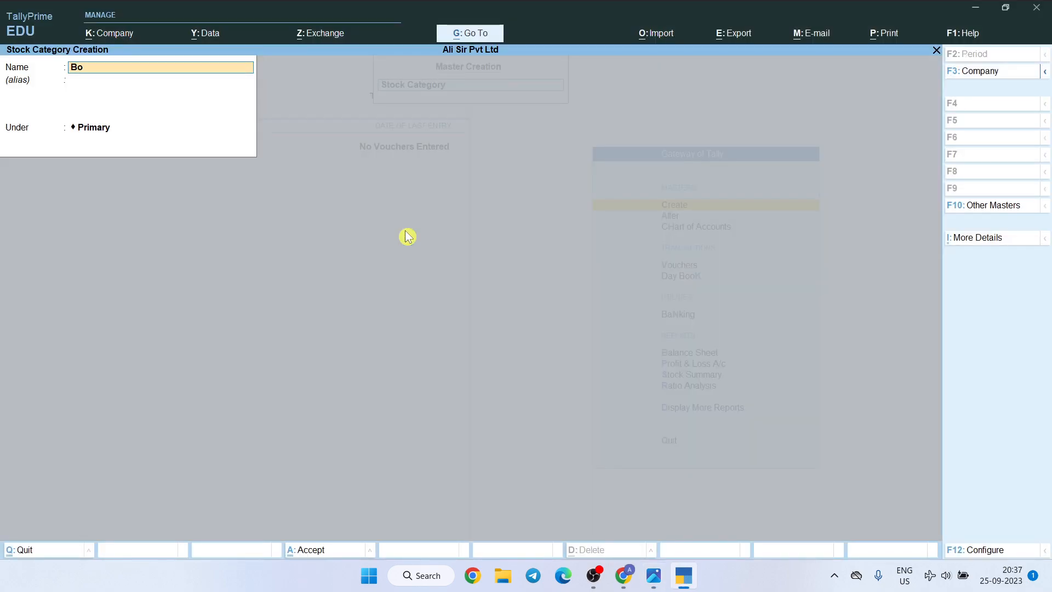
text(ttle)
key(ctrl)
key(ctrl+a)
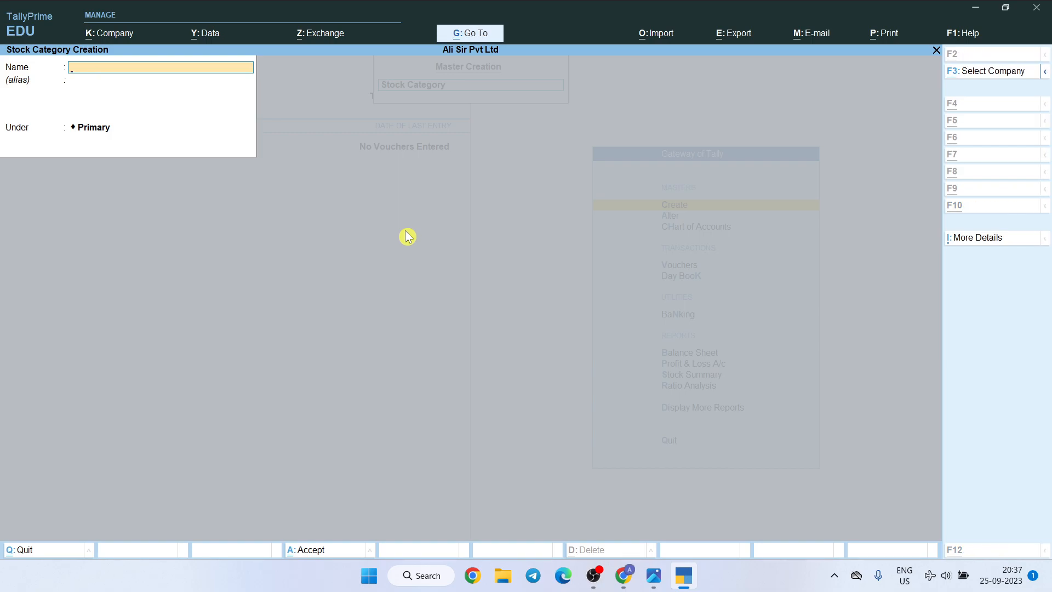
key(alt+Tab)
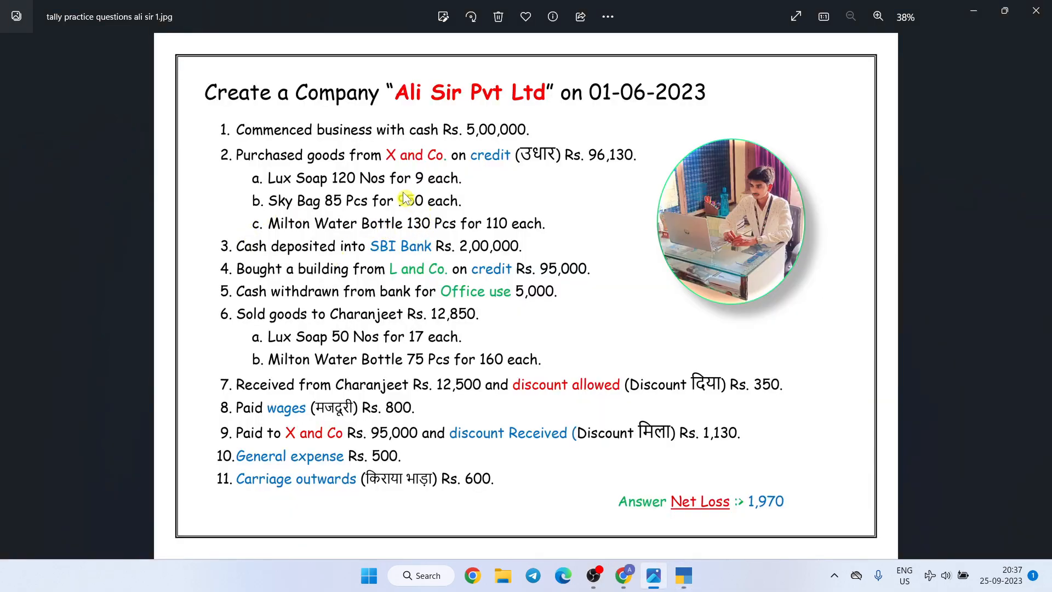
key(alt+Tab)
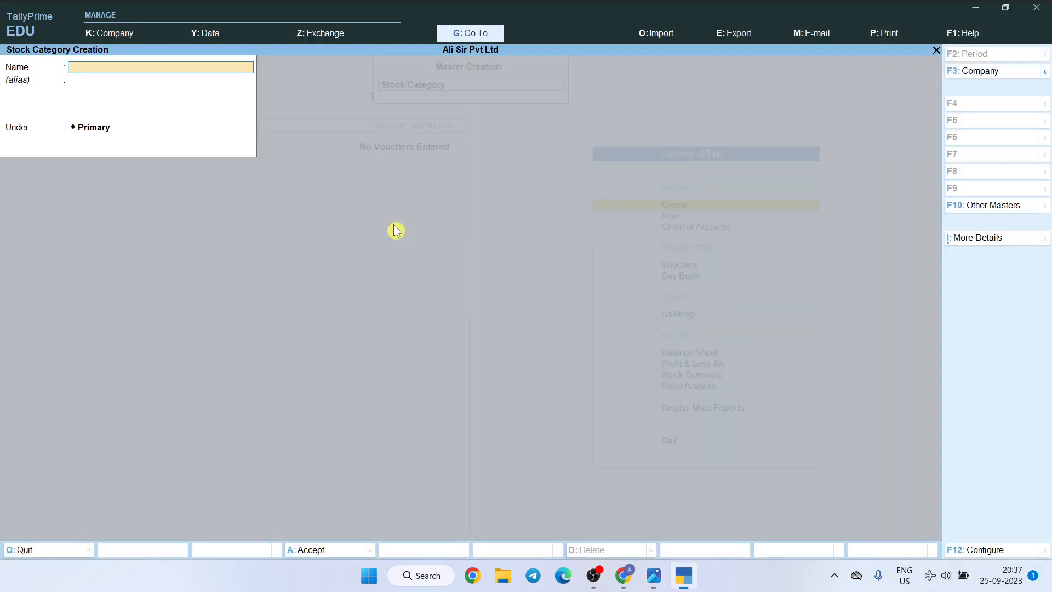
key(Escape)
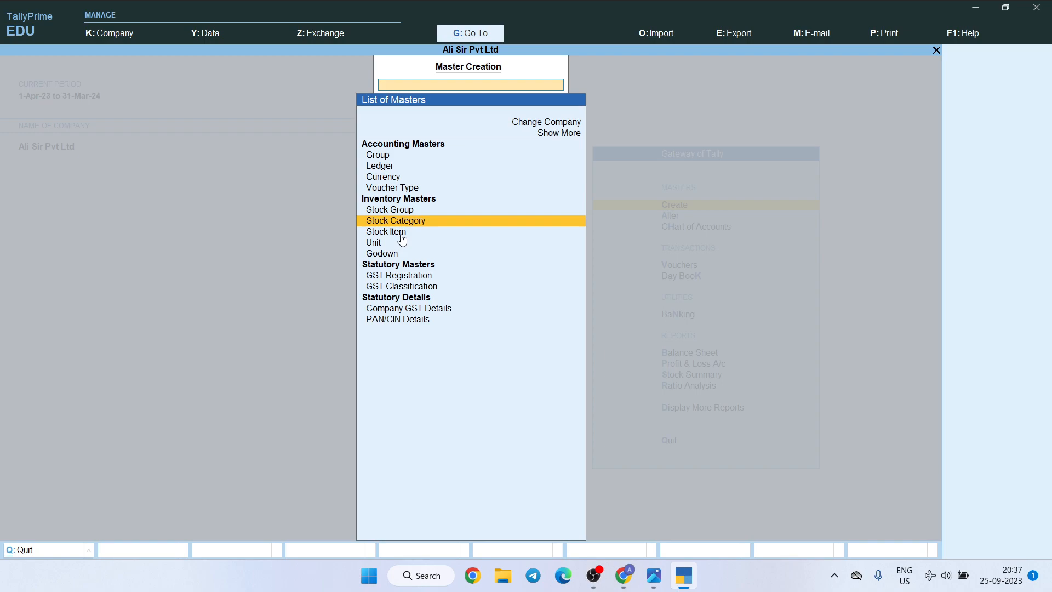
Start creating a simple unit of measure and switch to the practice questions image to check the units of the purchased goods
key(Down)
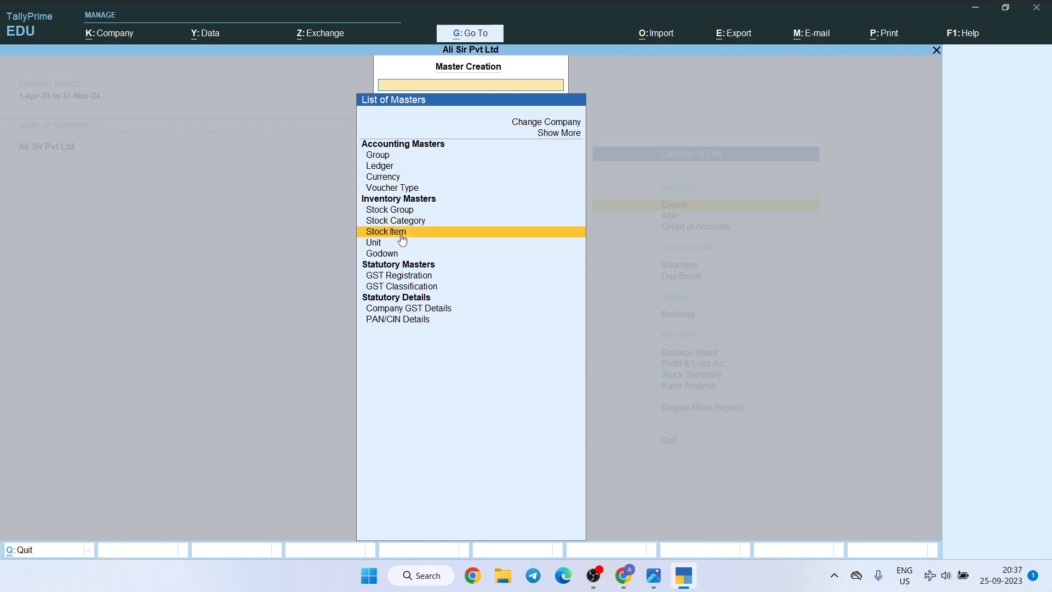
key(Down)
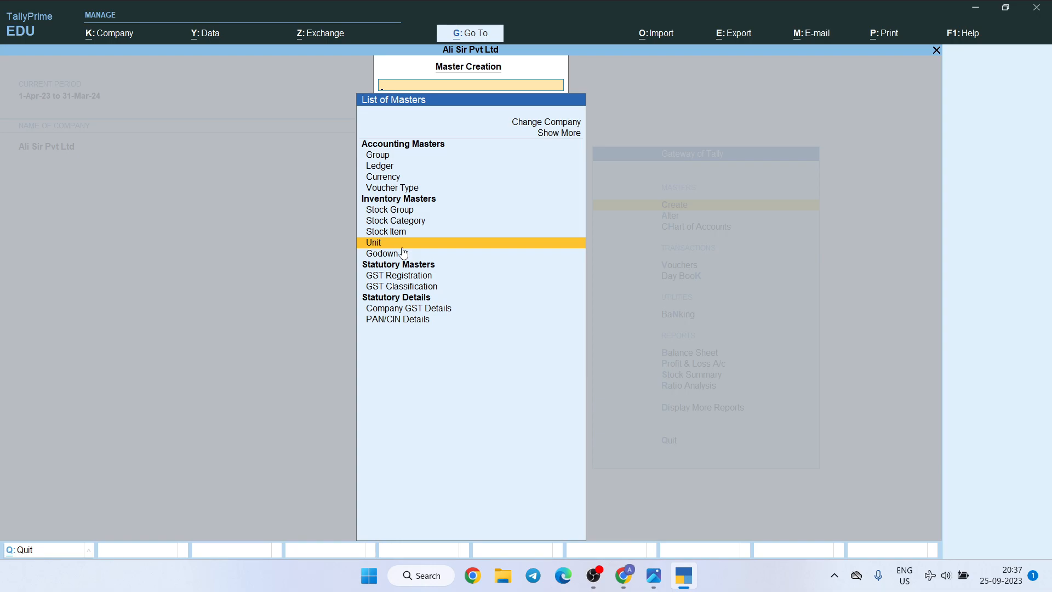
key(Return)
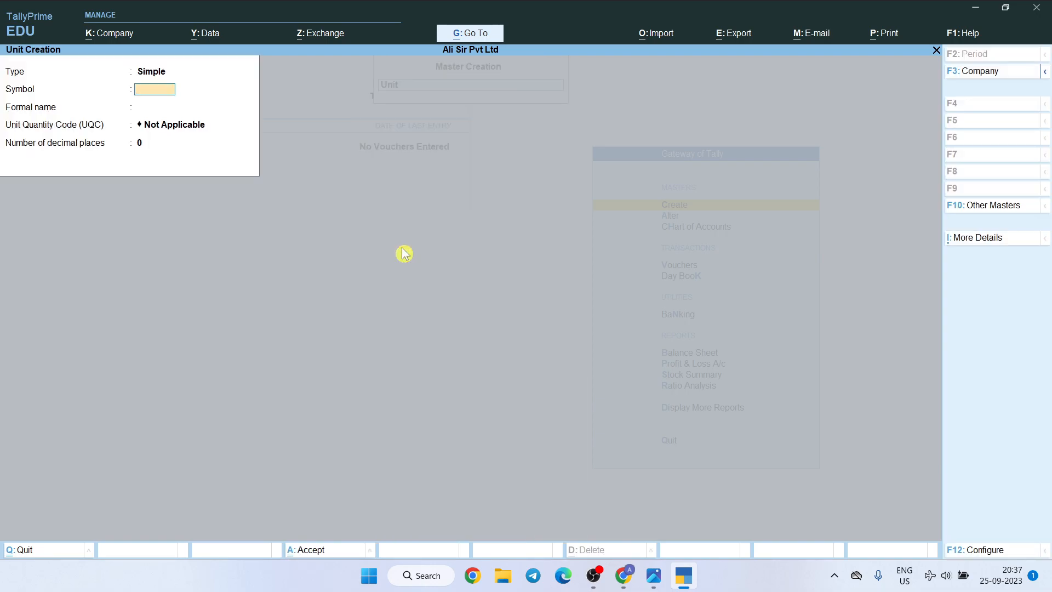
key(alt+Tab)
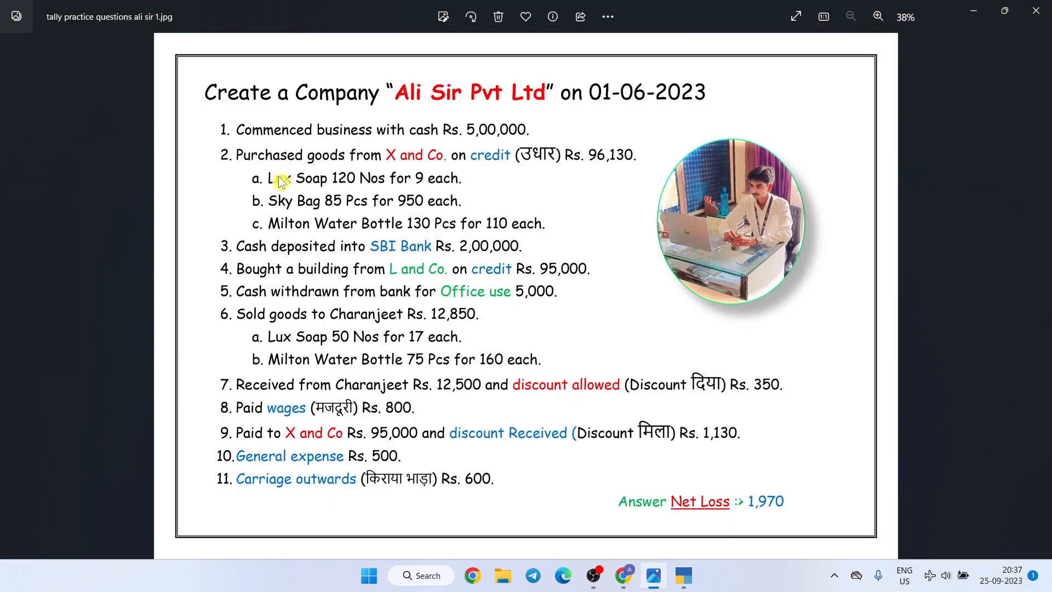
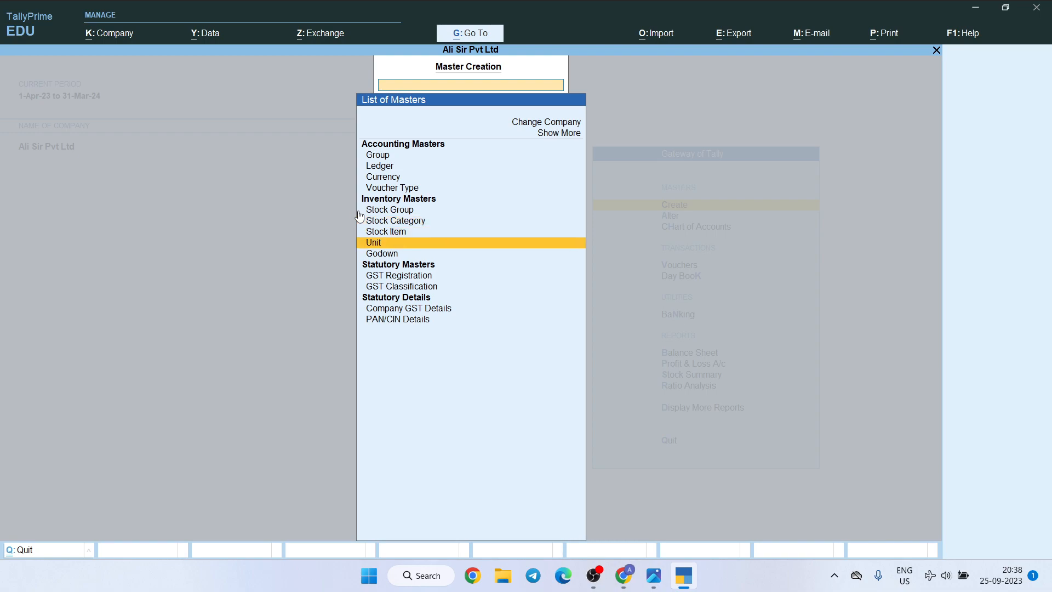
key(Down)
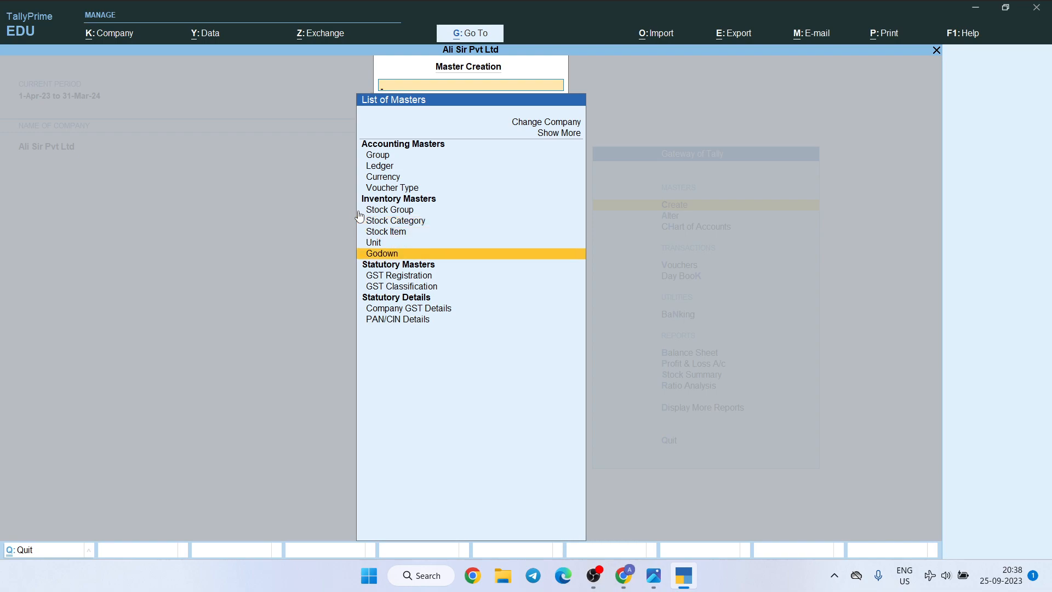
Start creating a stock item and check the first purchased item in the practice questions image
key(Up)
key(Up)
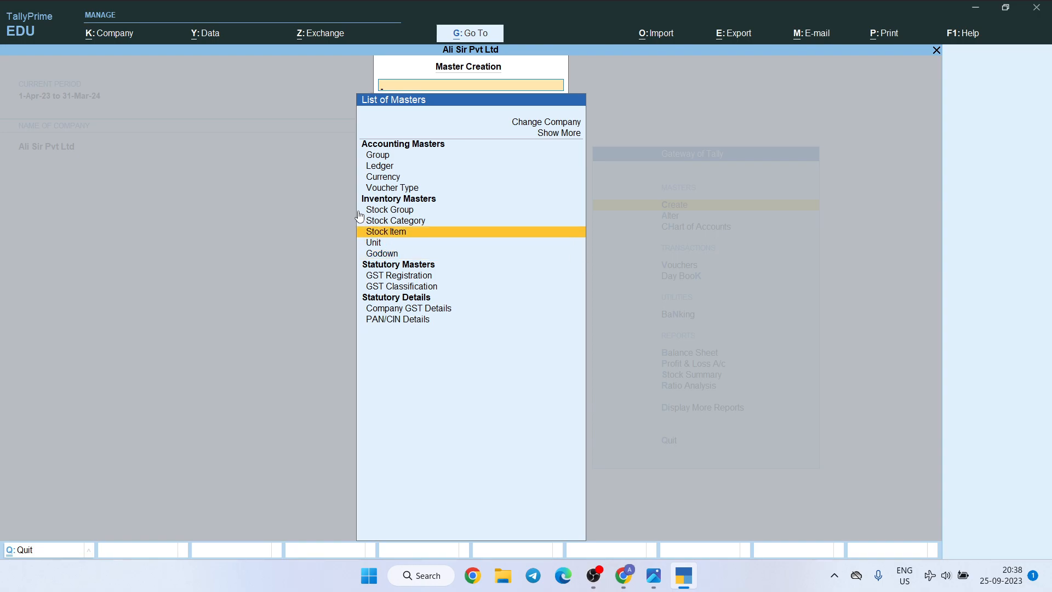
key(Return)
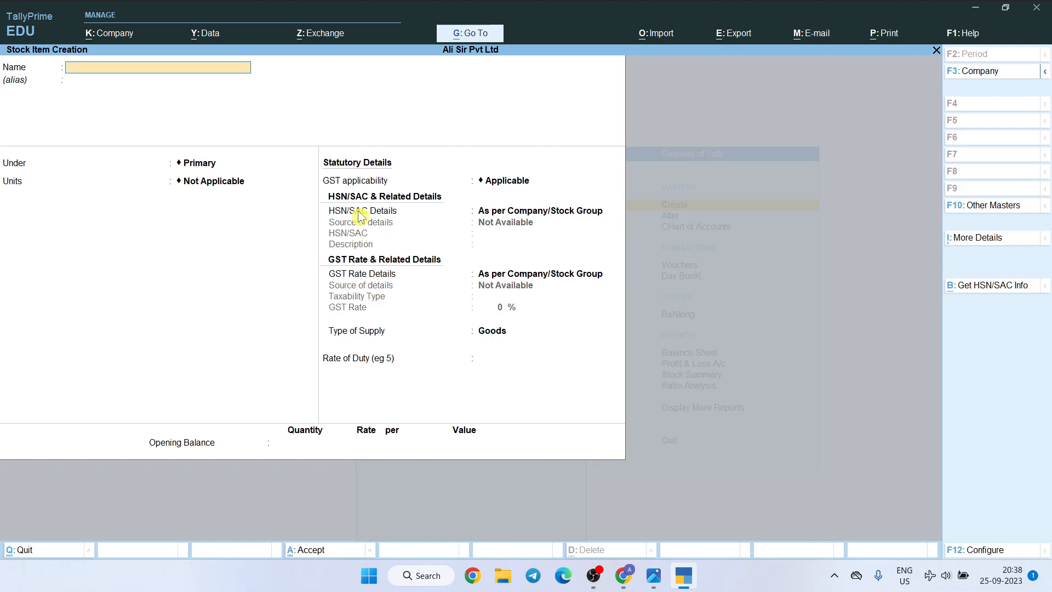
key(alt+Tab)
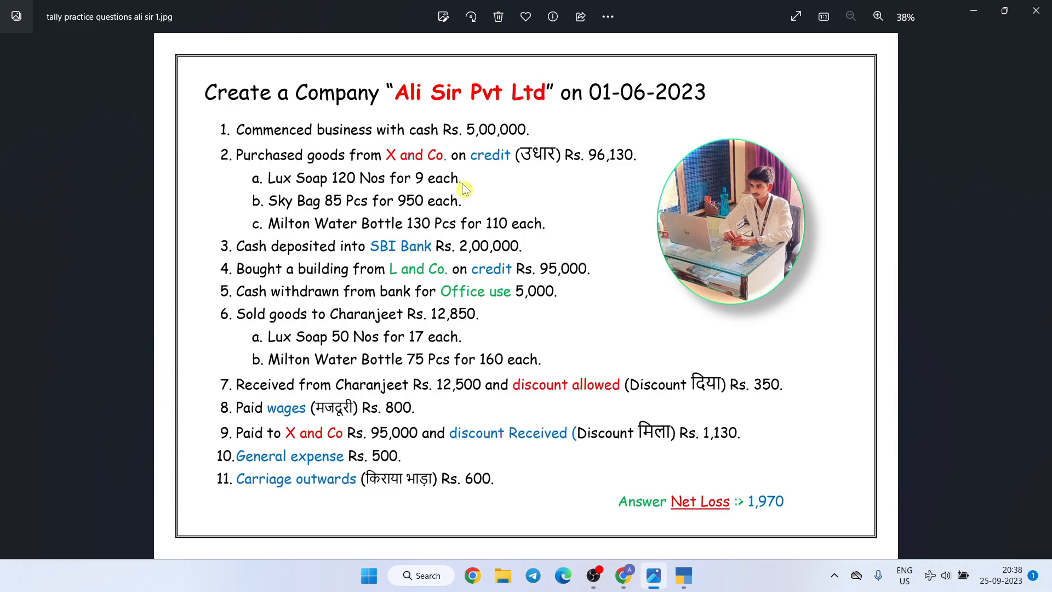
key(alt+Tab)
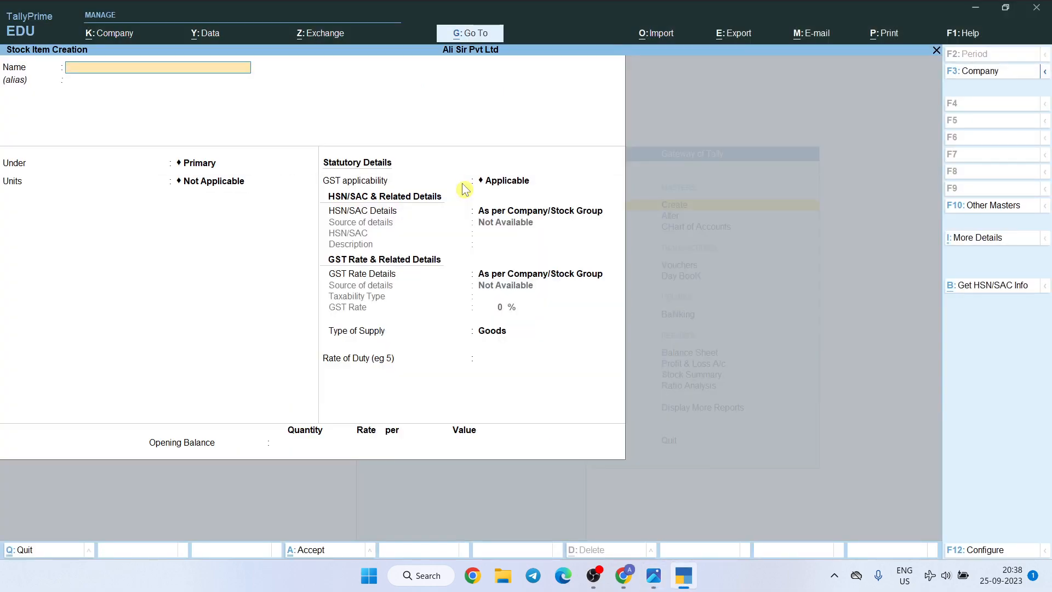
Name the stock item Lux Soap and place it under the stock group Lux
text(Soap)
key(Return)
key(Return)
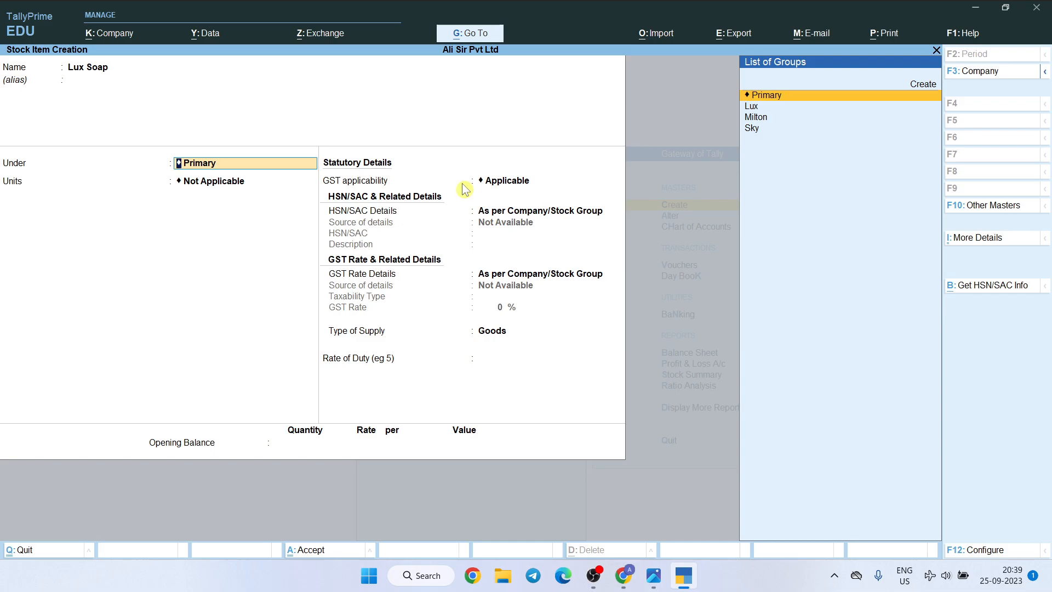
key(Down)
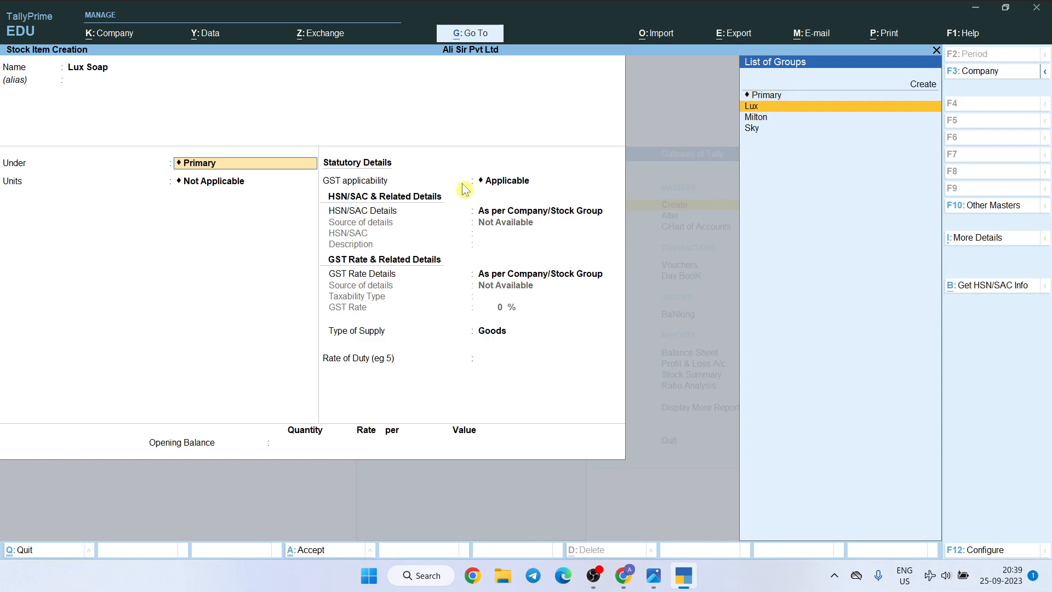
key(Return)
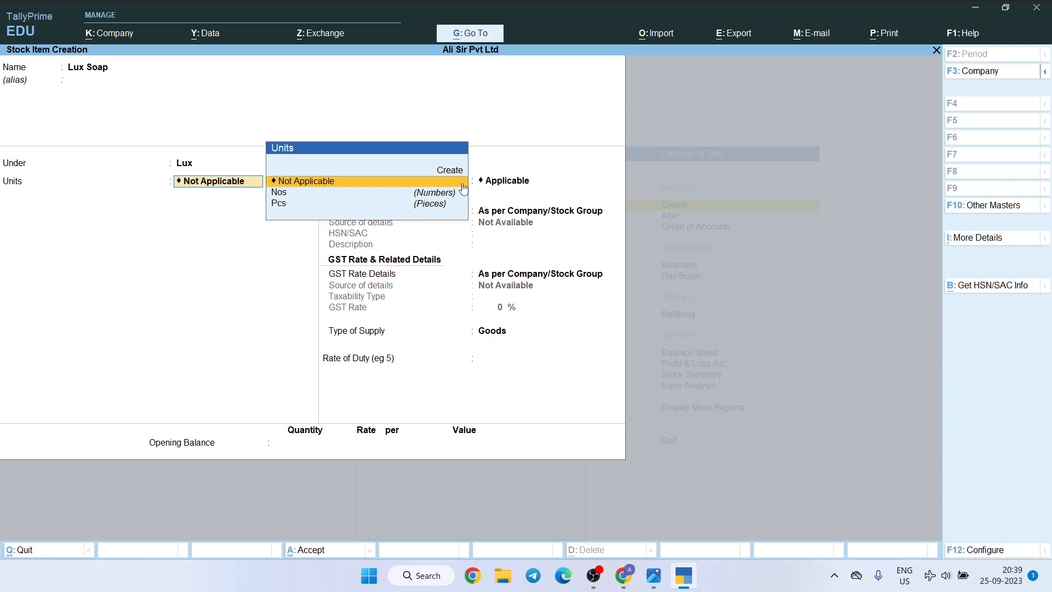
Configure stock item creation to show more configurations and use stock categories for stock items, and accept the settings
click(979, 553)
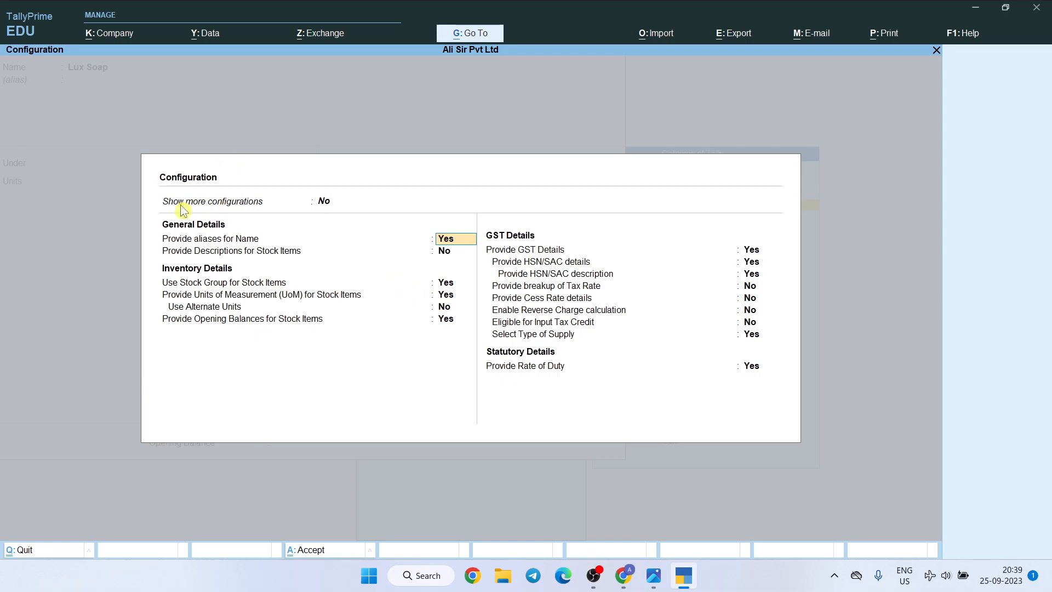
click(324, 203)
text(y)
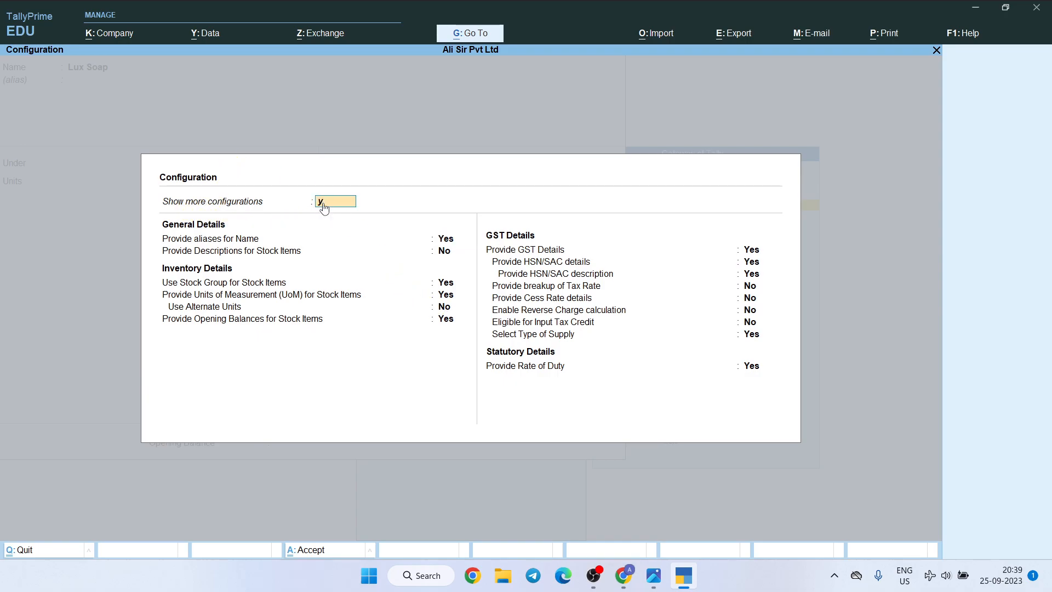
key(Return)
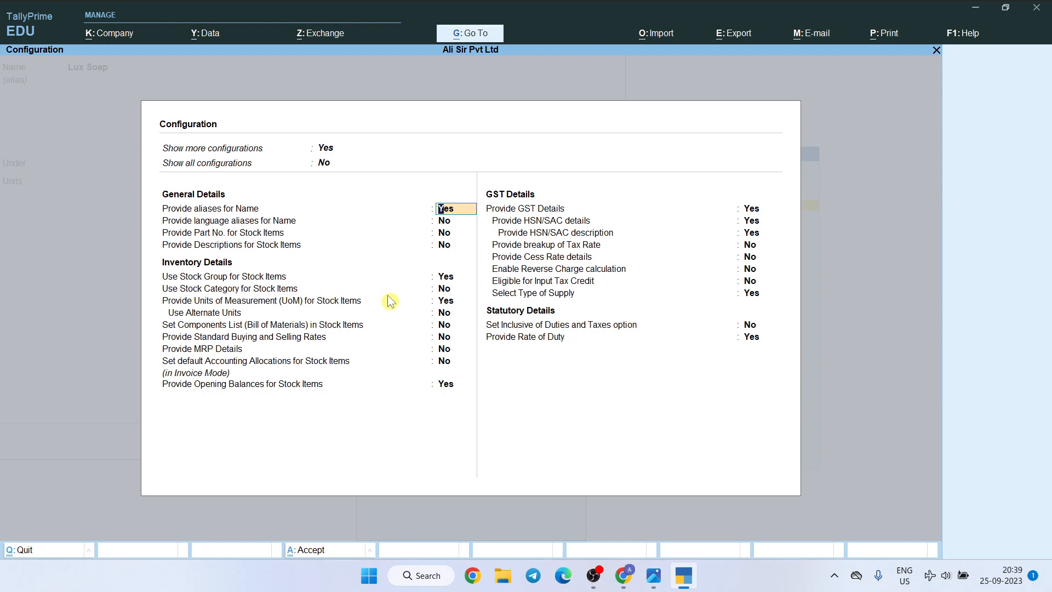
click(450, 291)
text(y)
key(Return)
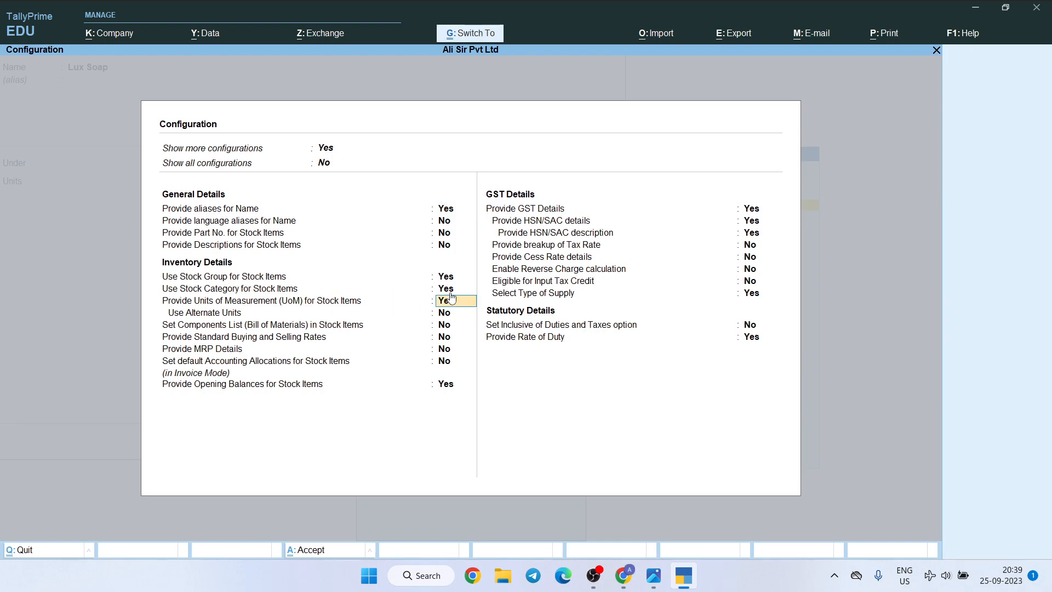
key(ctrl+a)
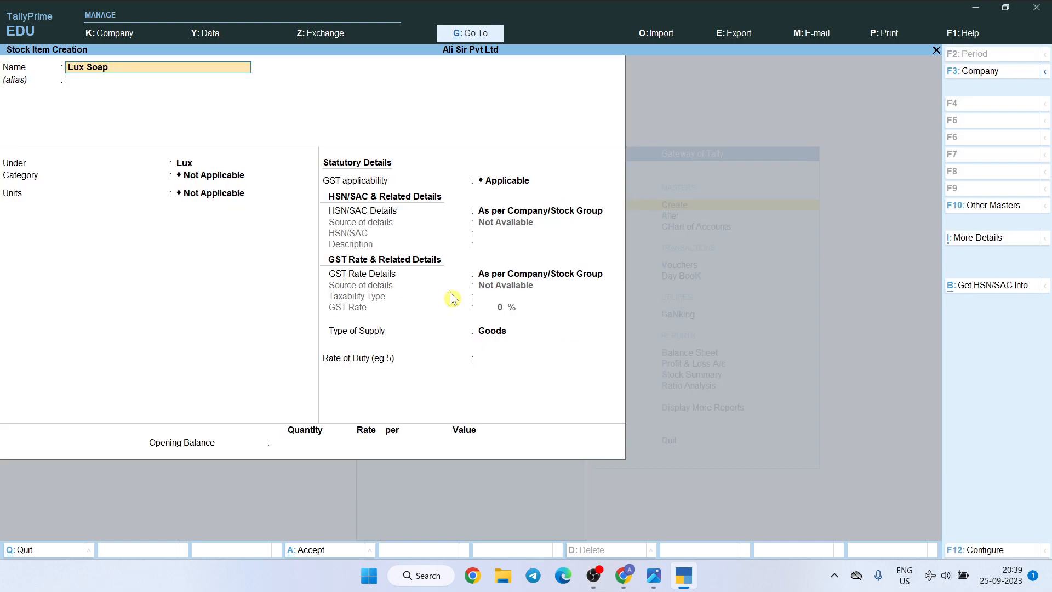
Assign the category Soap and the unit Nos to the Lux Soap item and save it
key(Return)
key(Return)
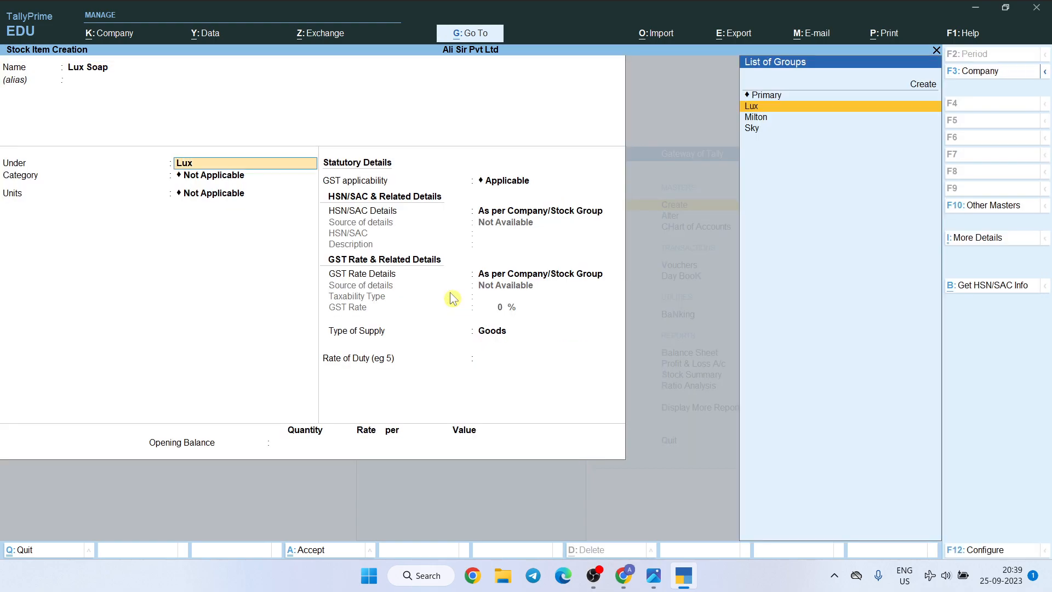
key(Return)
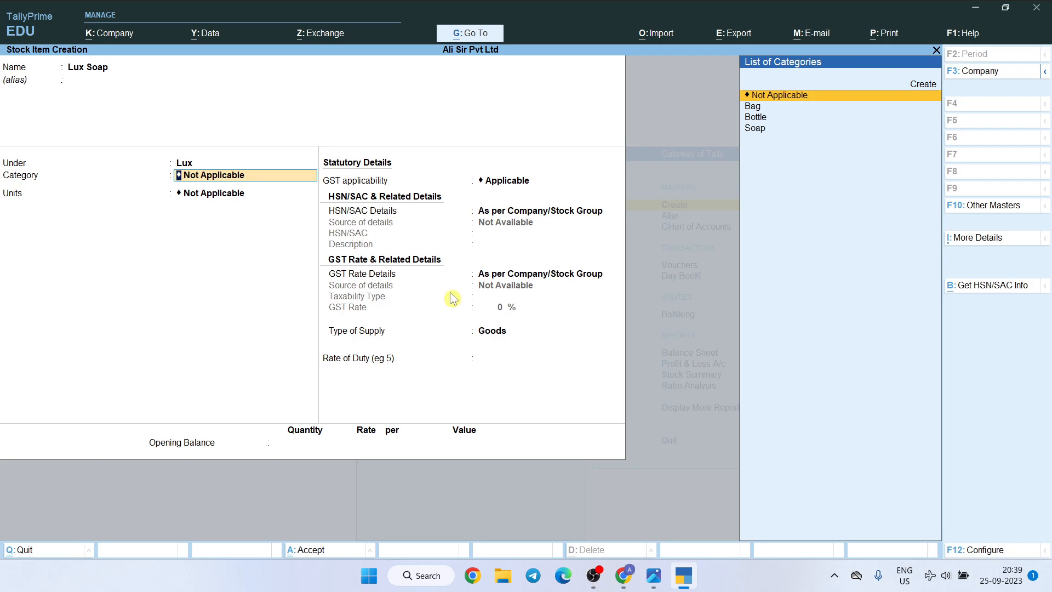
key(Down)
key(Down)
key(Down)
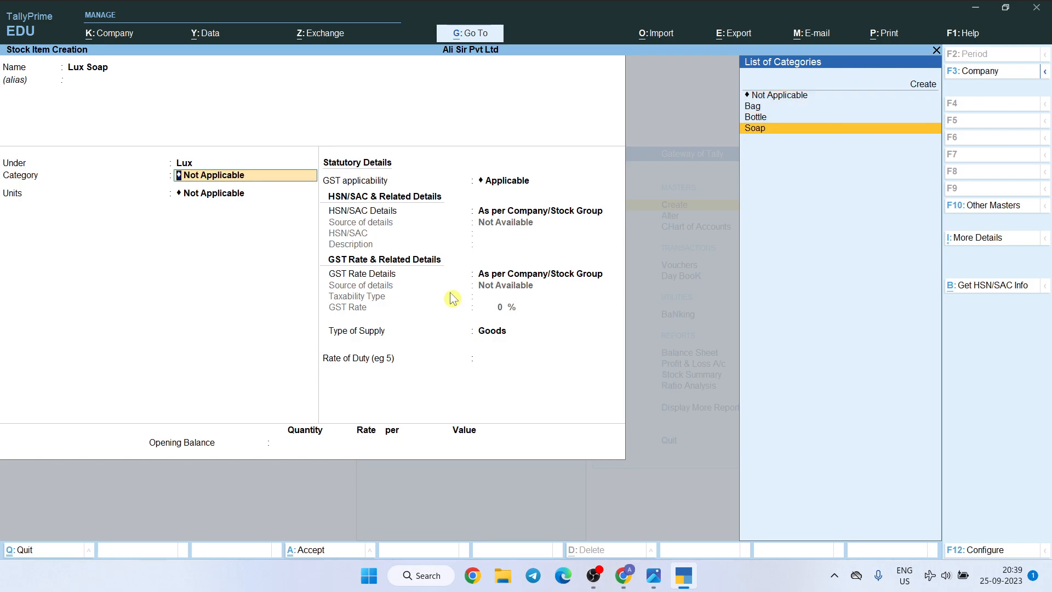
key(Return)
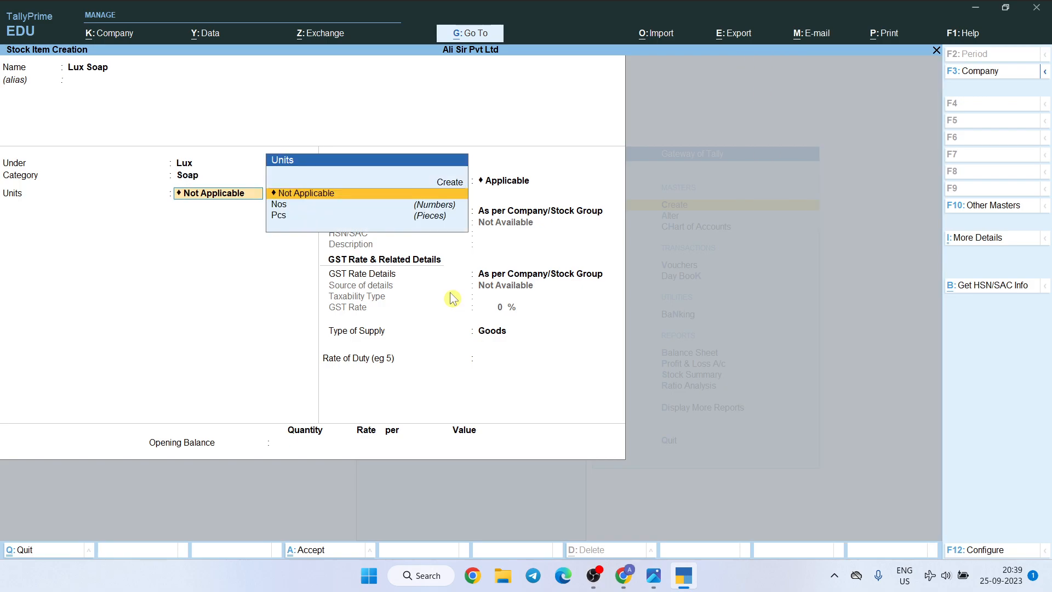
key(Down)
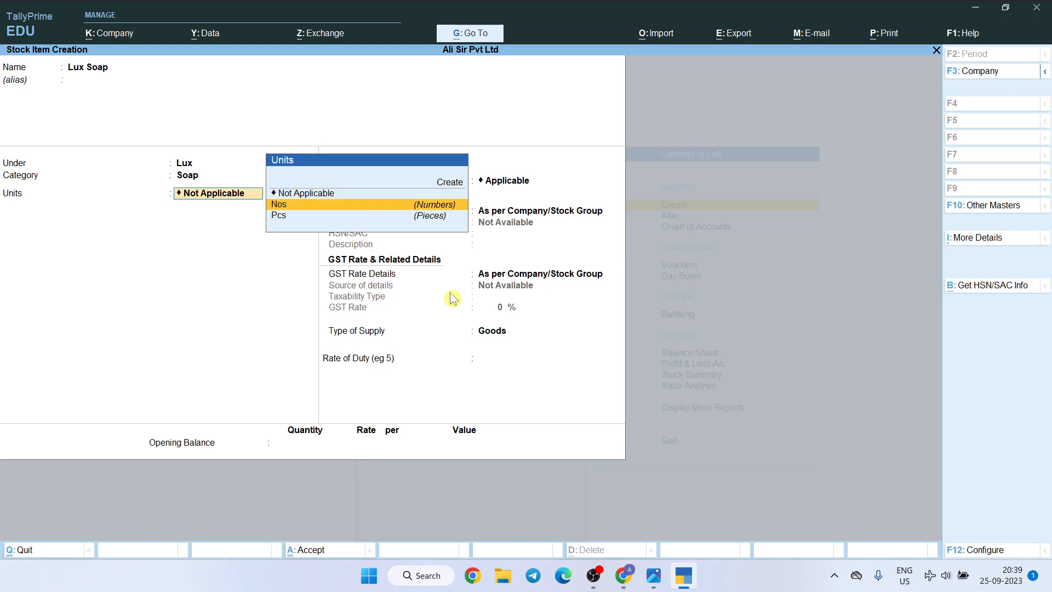
key(Return)
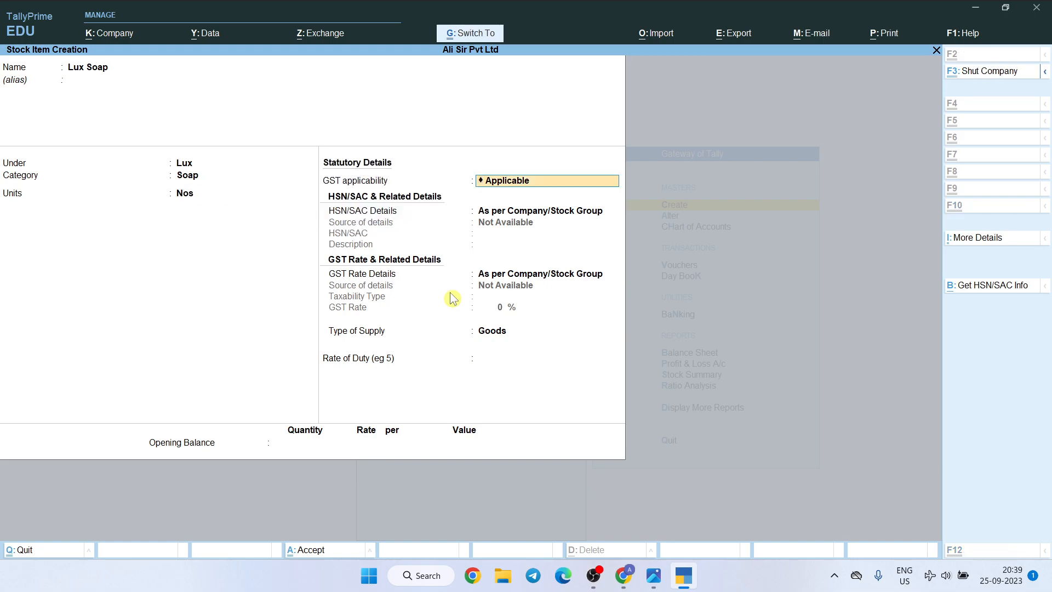
key(ctrl+a)
Following the second purchased item in the questions image, name a new stock item Sky Bag and place it under the group Sky
key(alt+Tab)
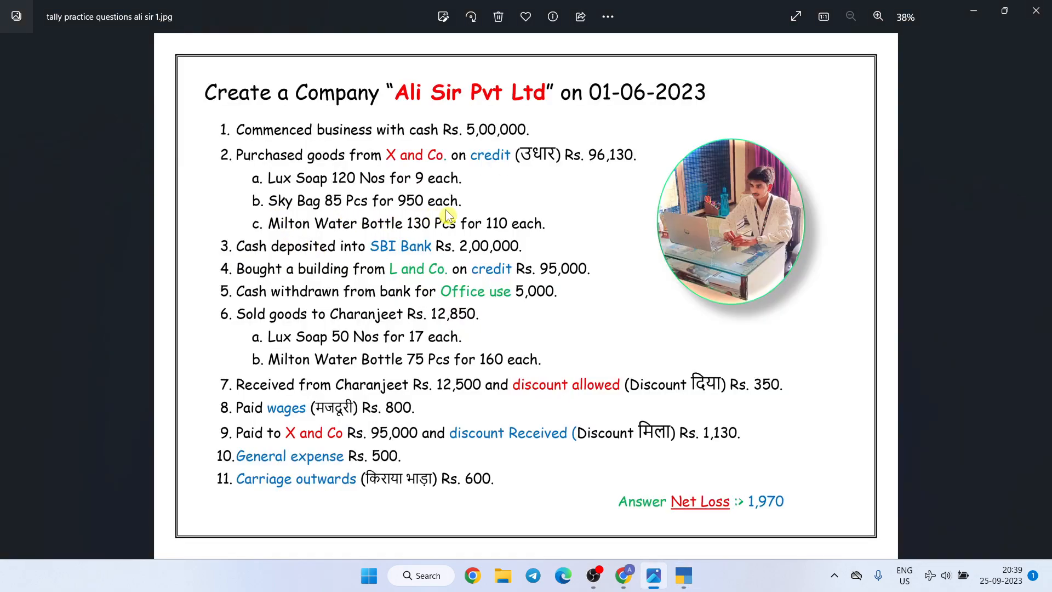
key(alt+Tab)
text(Sky Bag)
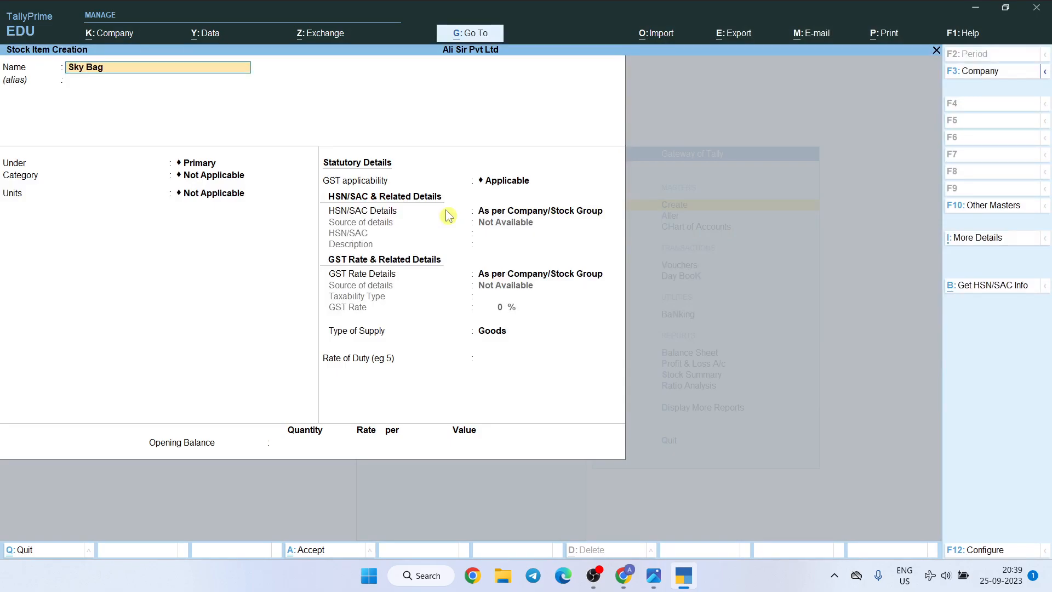
key(Return)
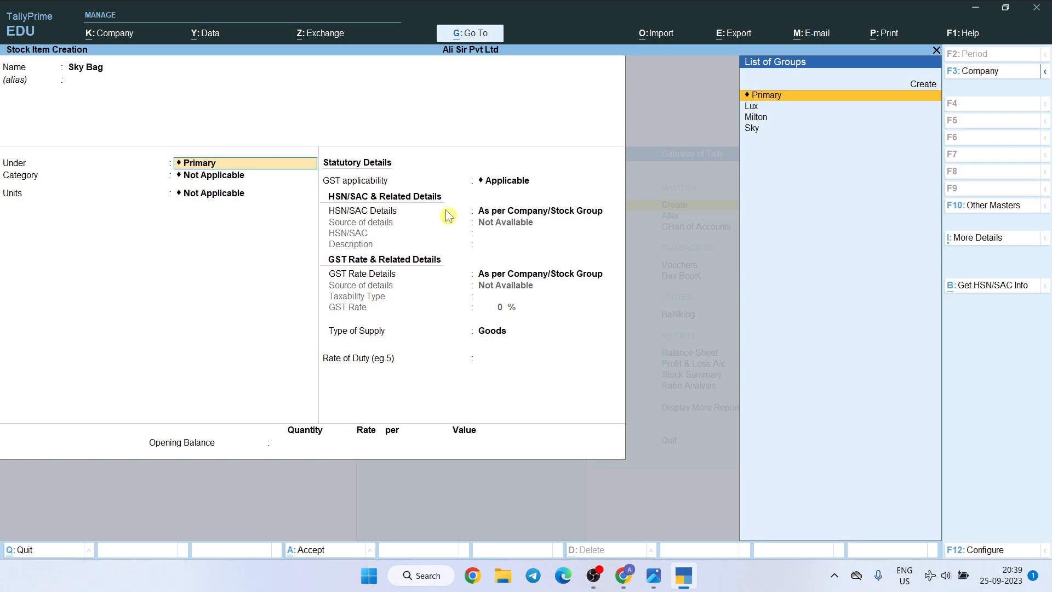
key(Down)
key(Down)
key(Down)
key(Return)
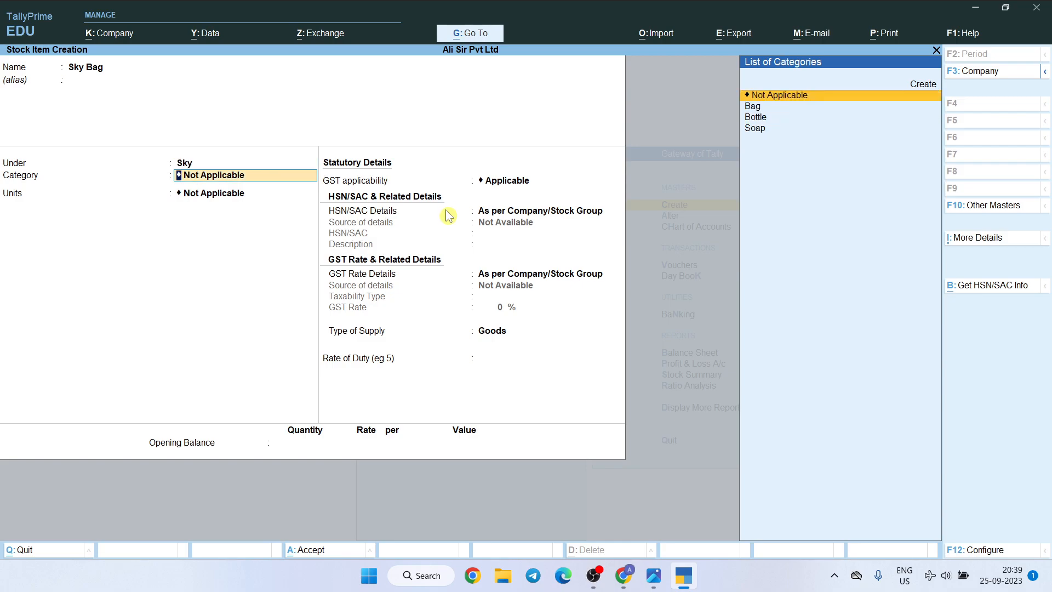
Assign the category Bag and the unit Pcs to the Sky Bag item and save it
key(Down)
key(Down)
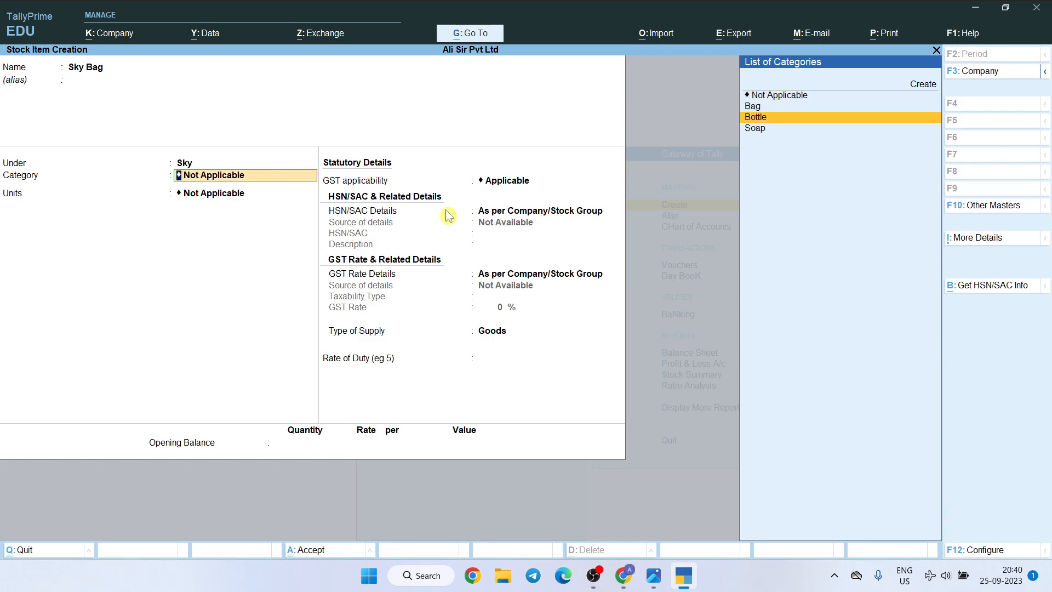
key(Up)
key(Return)
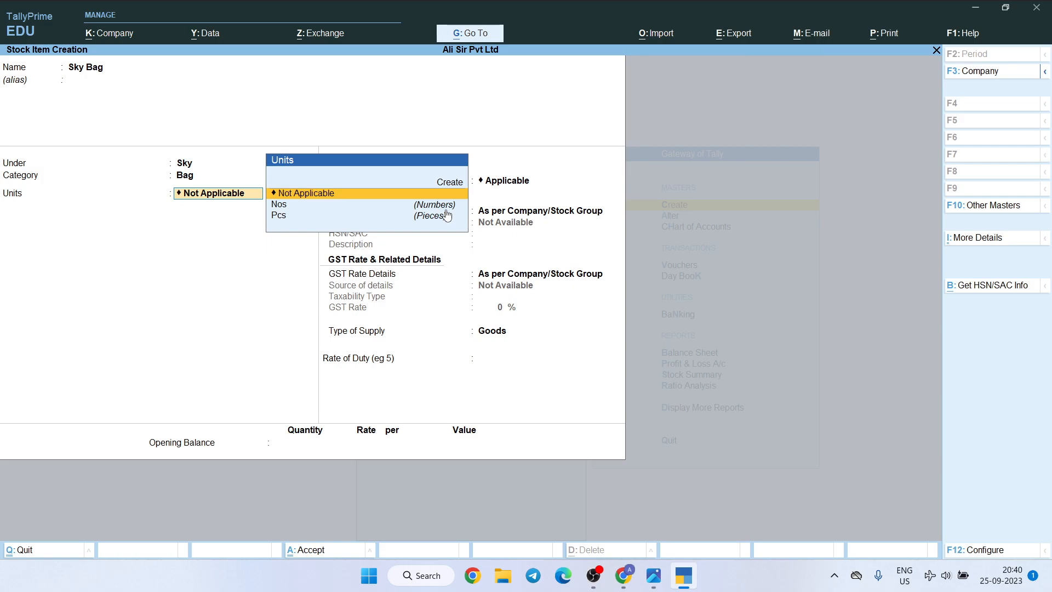
key(Down)
key(Down)
key(Return)
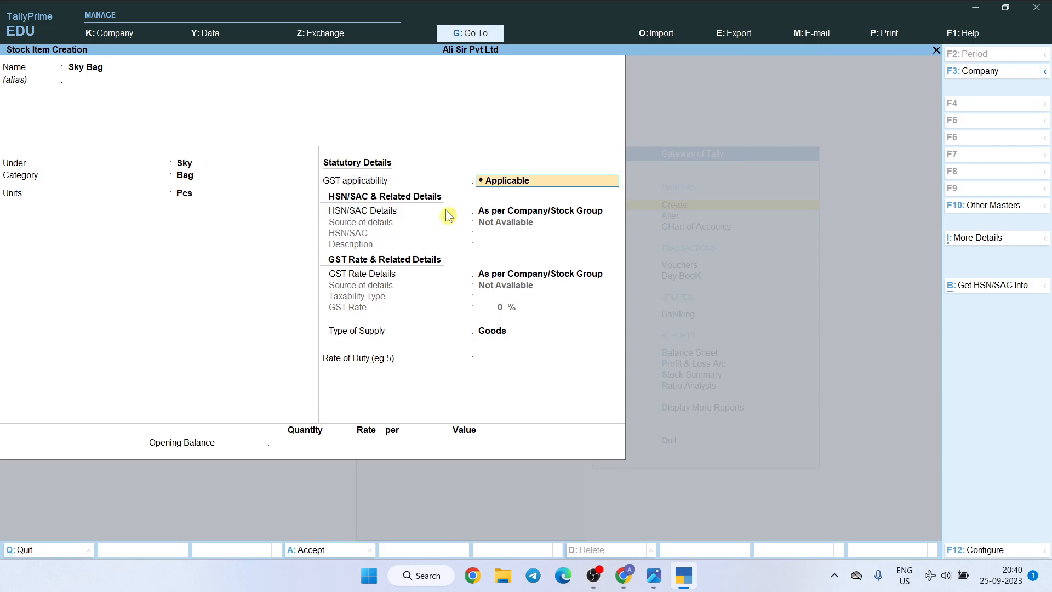
key(ctrl+a)
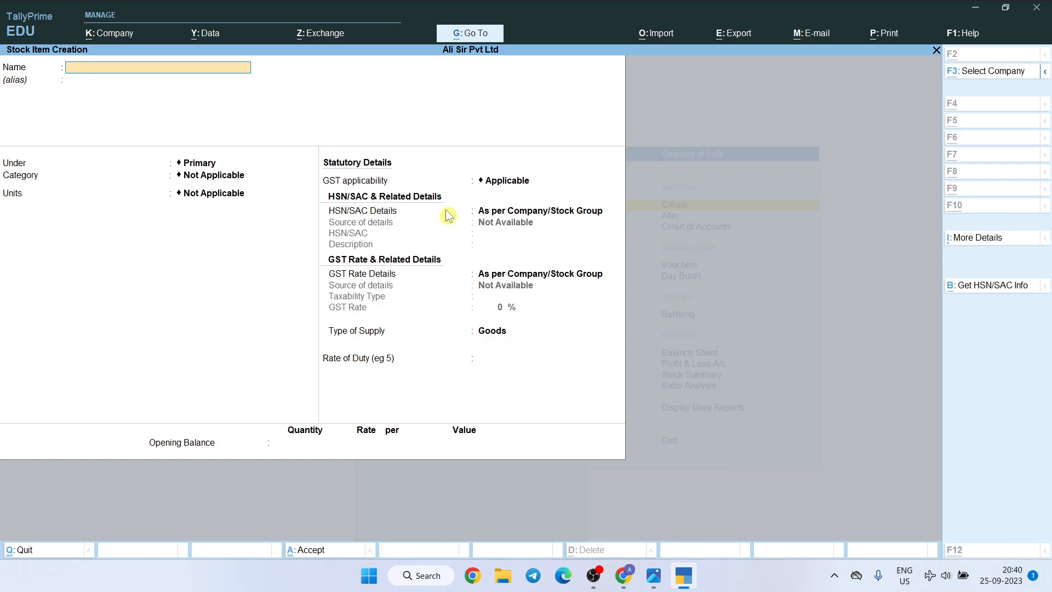
Following the third purchased item in the questions image, name a new stock item Milton Water Bottle and place it under the group Milton
key(alt+Tab)
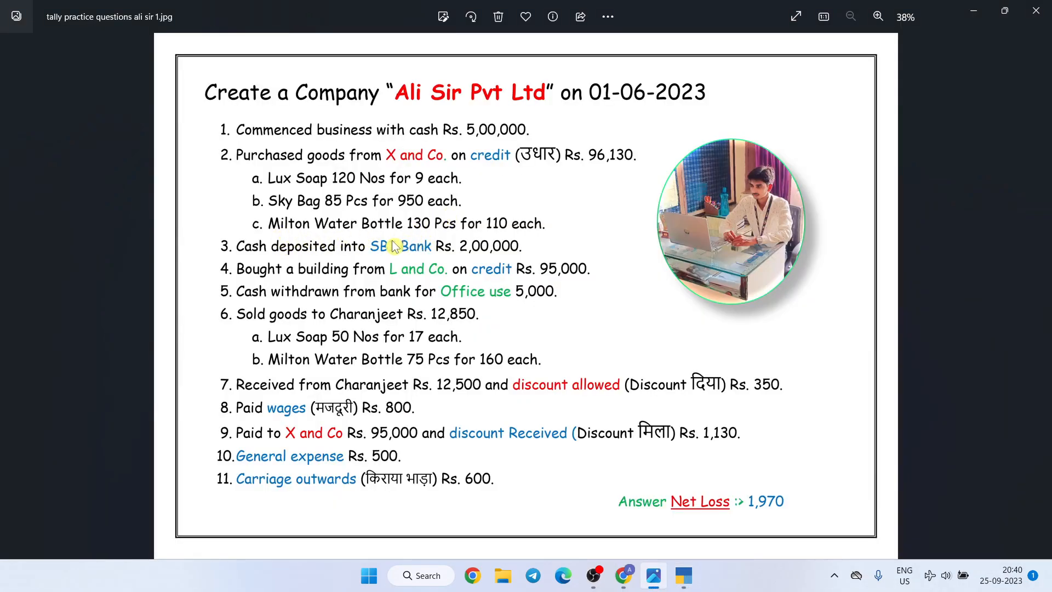
key(alt+Tab)
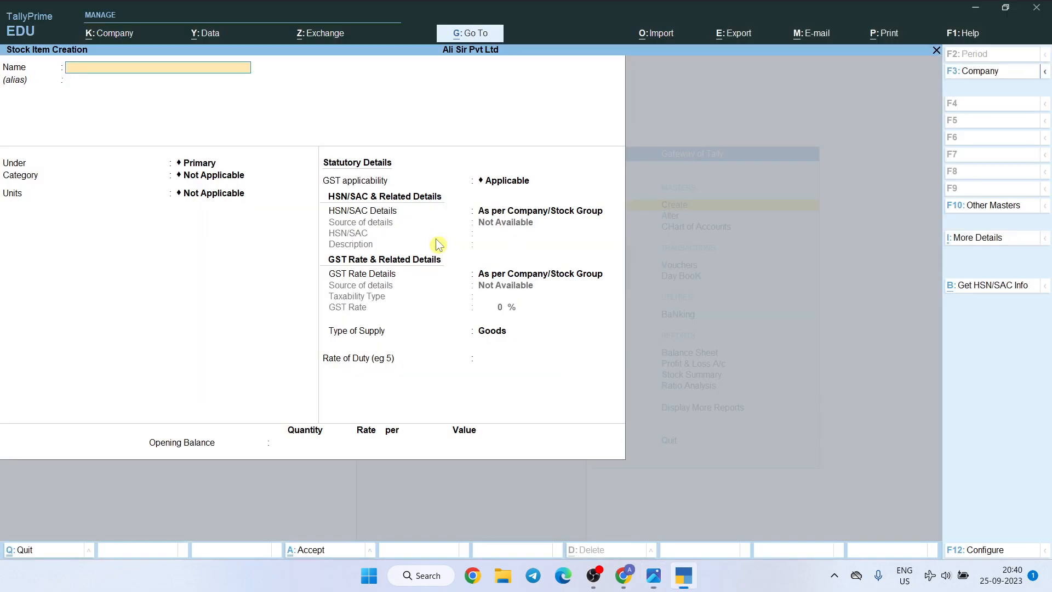
text(Milton Water Bottle)
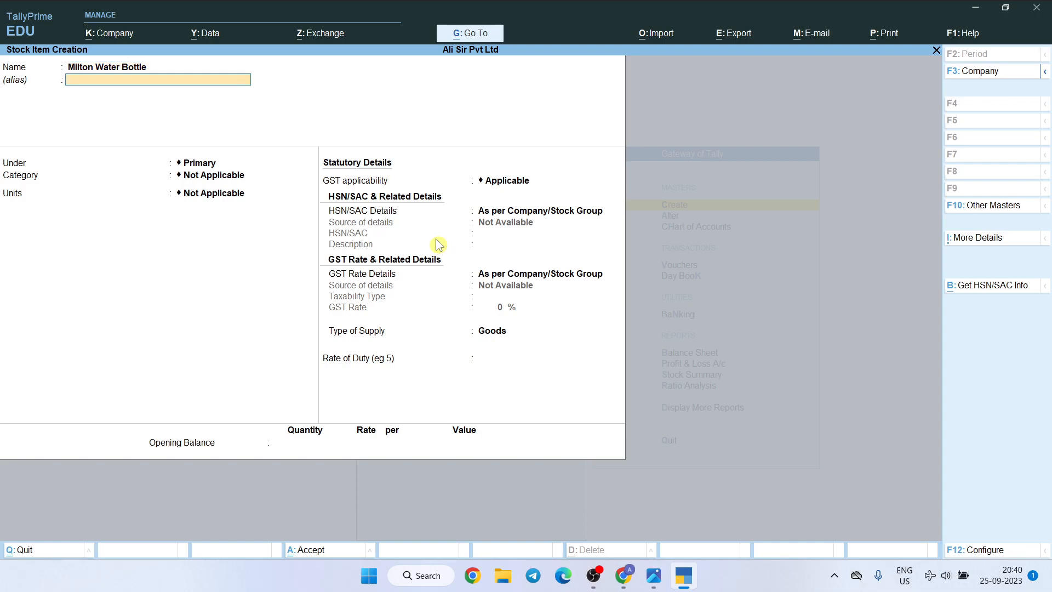
key(Return)
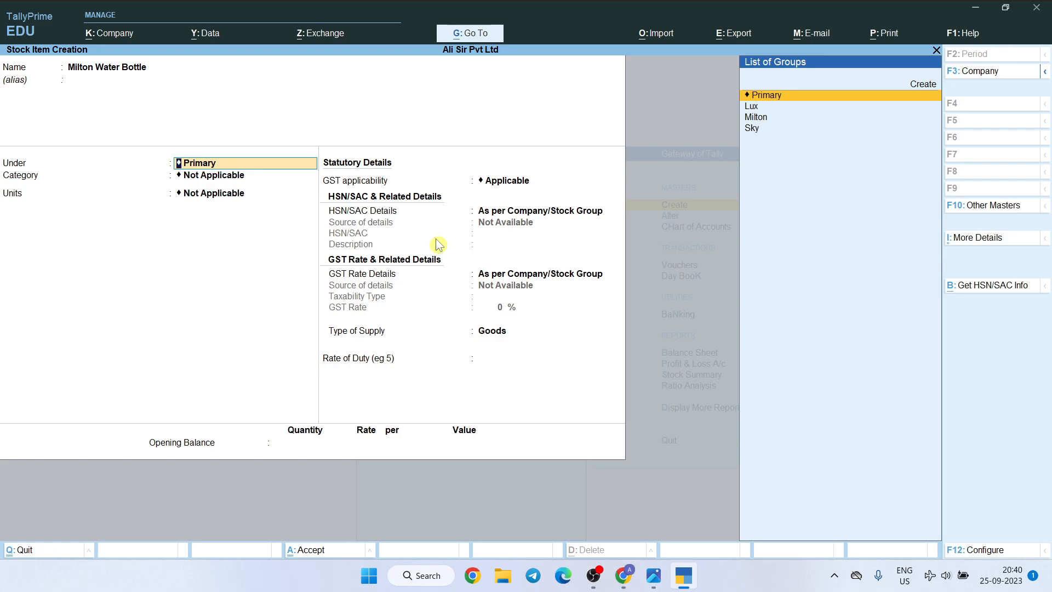
key(Down)
key(Down)
key(Return)
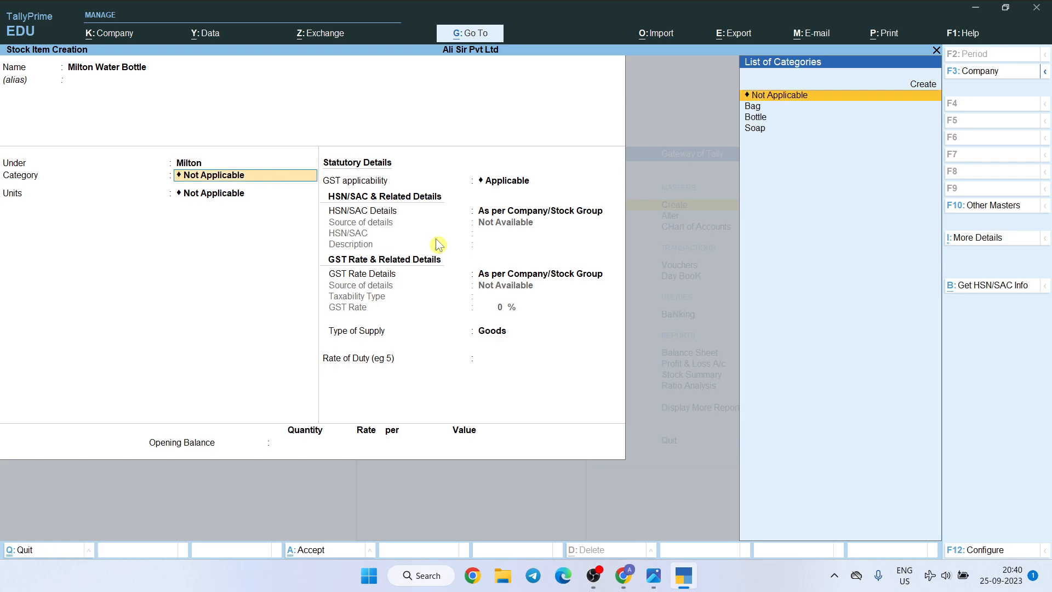
Assign the category Bottle and the unit Pcs to the Milton Water Bottle item
key(Down)
key(Down)
key(Return)
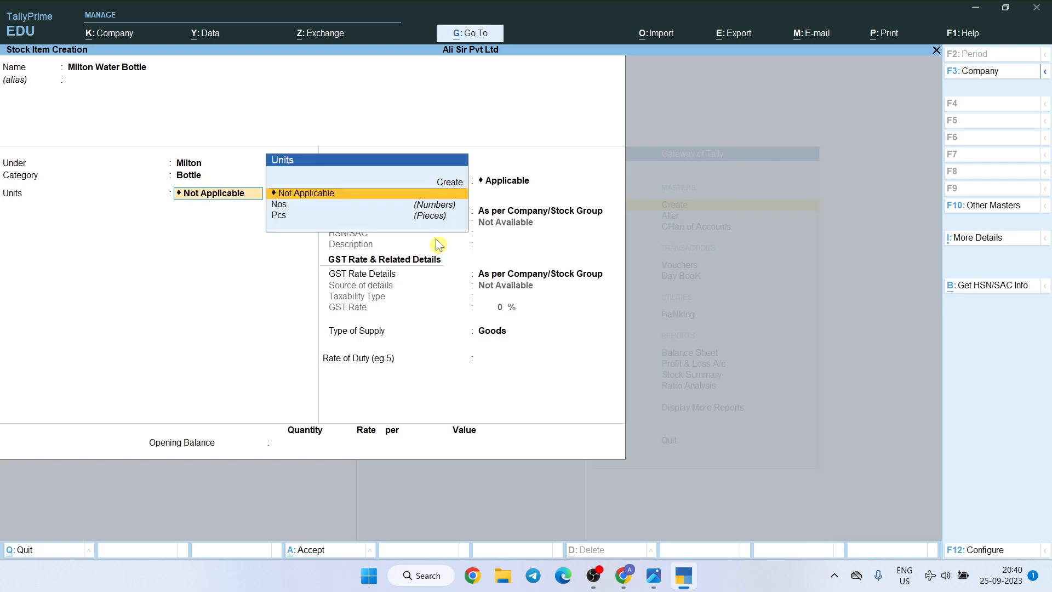
key(Down)
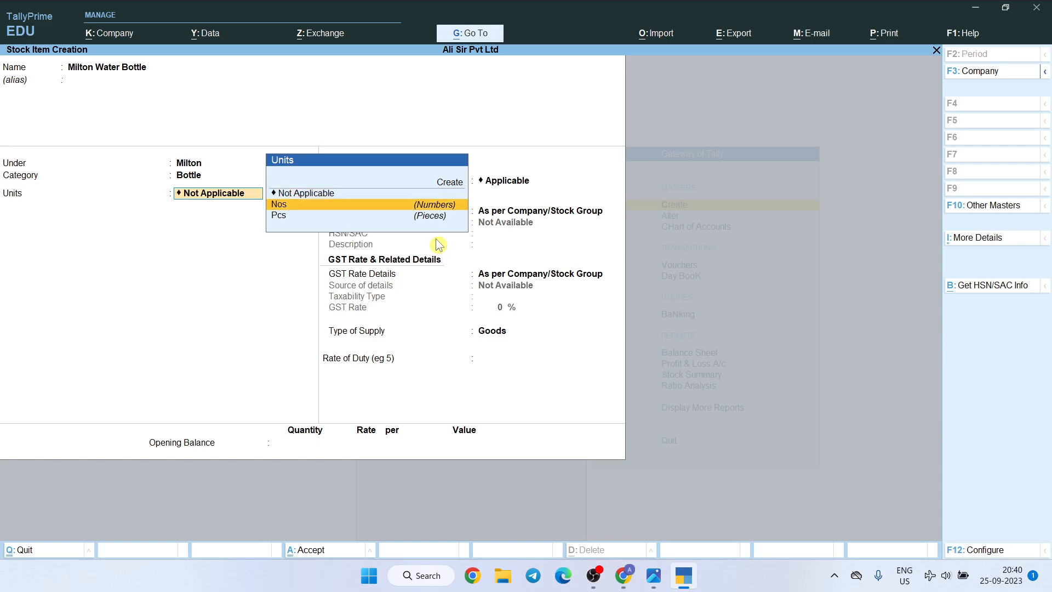
key(Down)
key(Return)
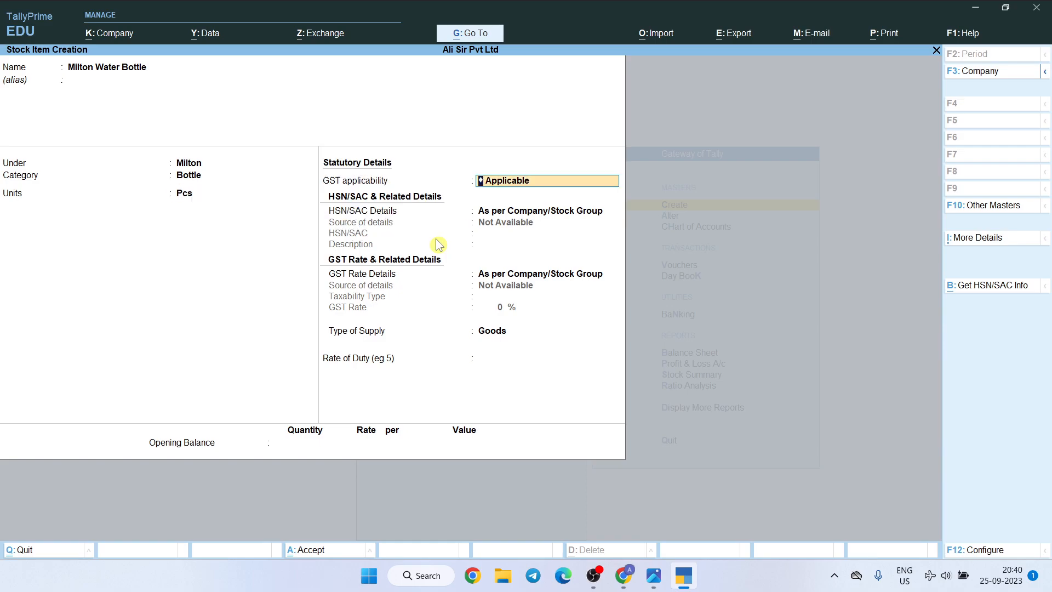
Save the Milton Water Bottle stock item, check the purchased items in the questions image, and return to the Gateway of Tally
key(ctrl+a)
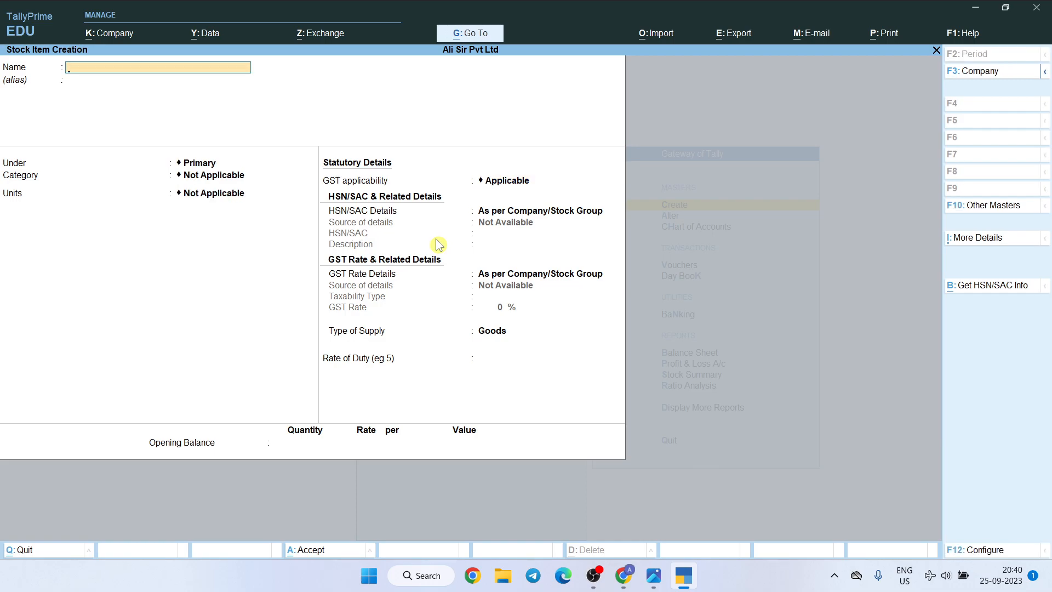
key(alt+Tab)
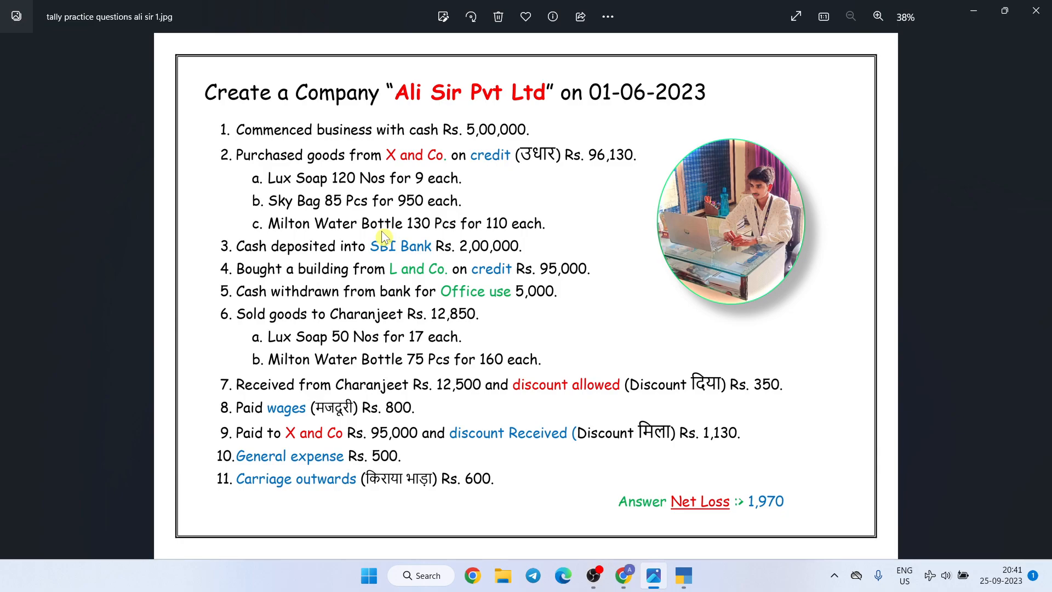
key(alt+Tab)
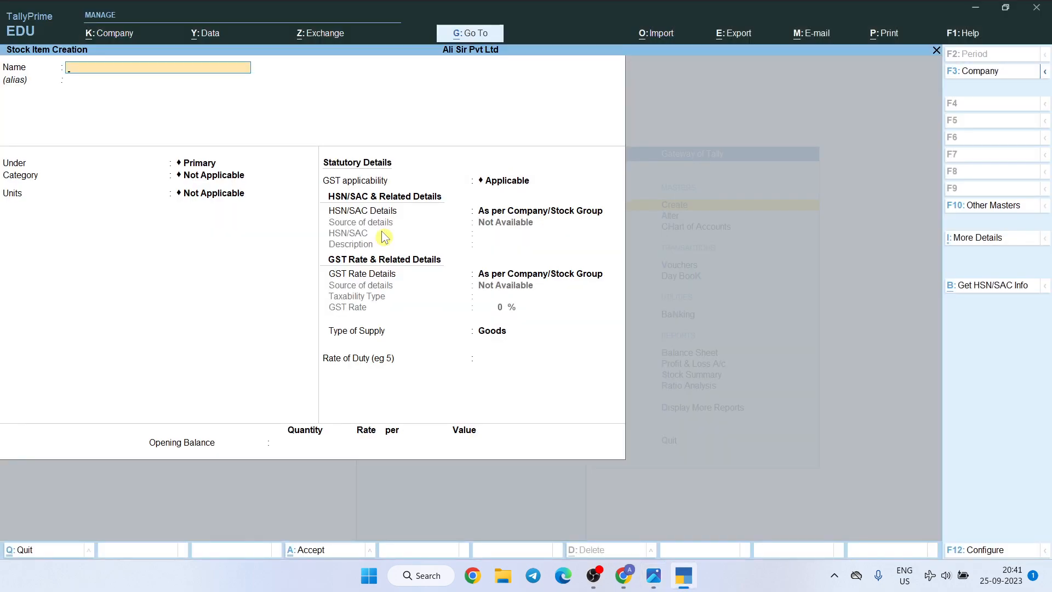
key(Escape)
key(Escape)
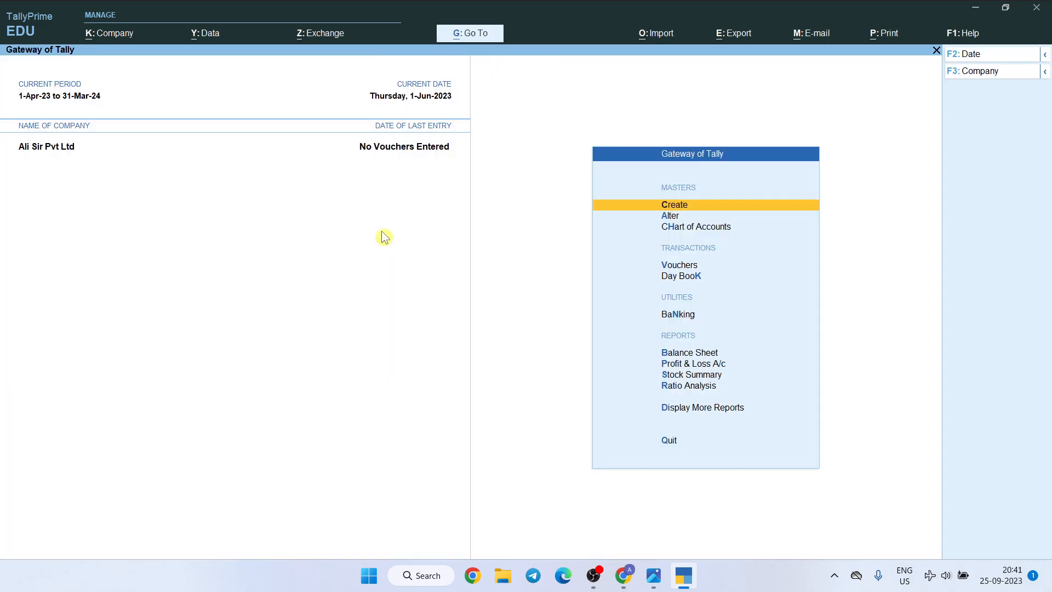
In the voucher entry configuration, show more configurations, set Use Cr/Dr instead of To/By during voucher entry to Yes, and save
click(660, 266)
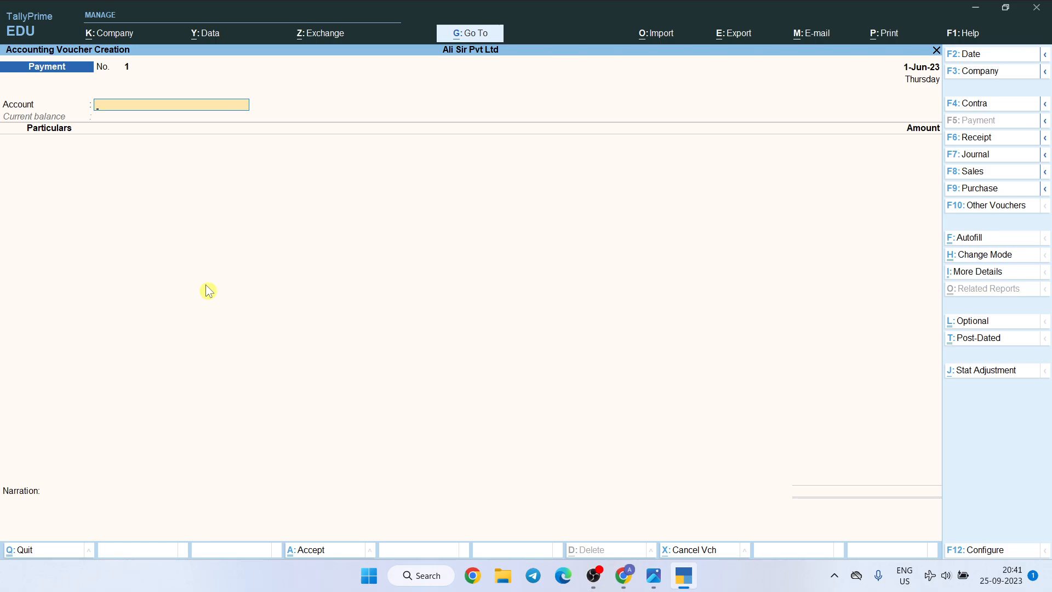
key(F12)
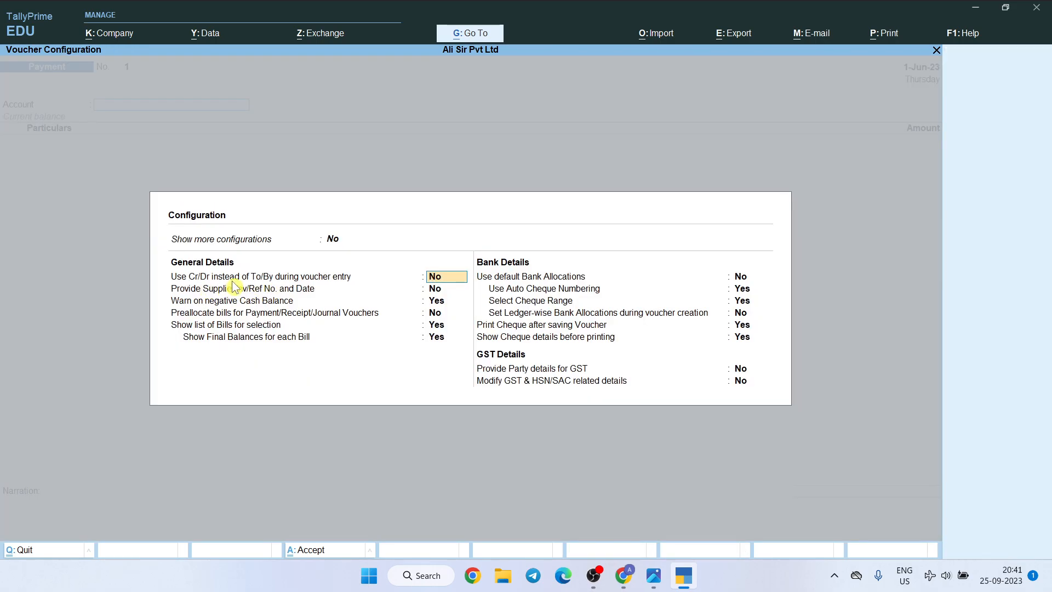
click(332, 241)
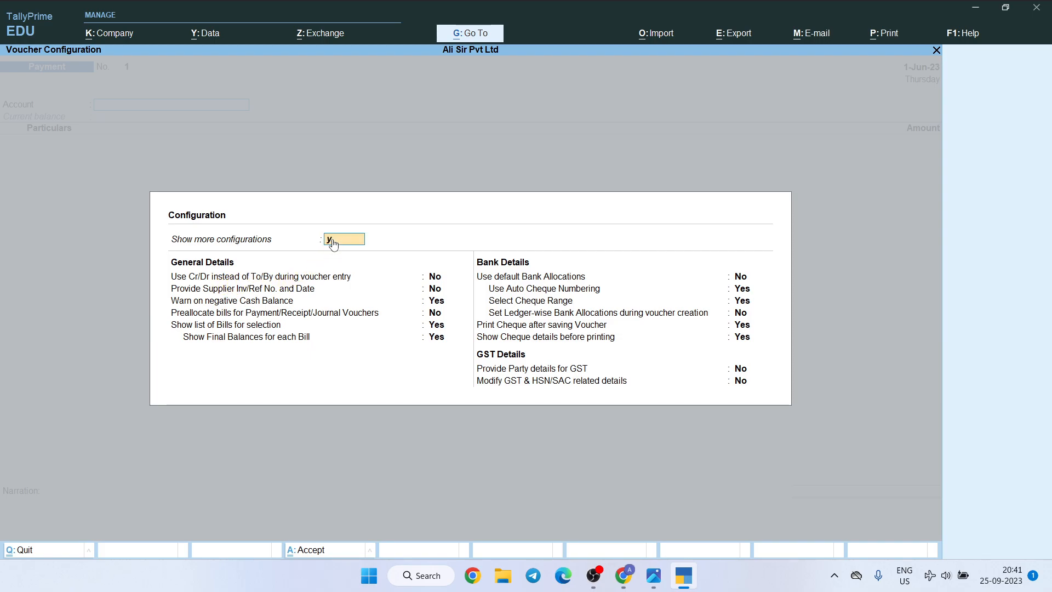
key(y)
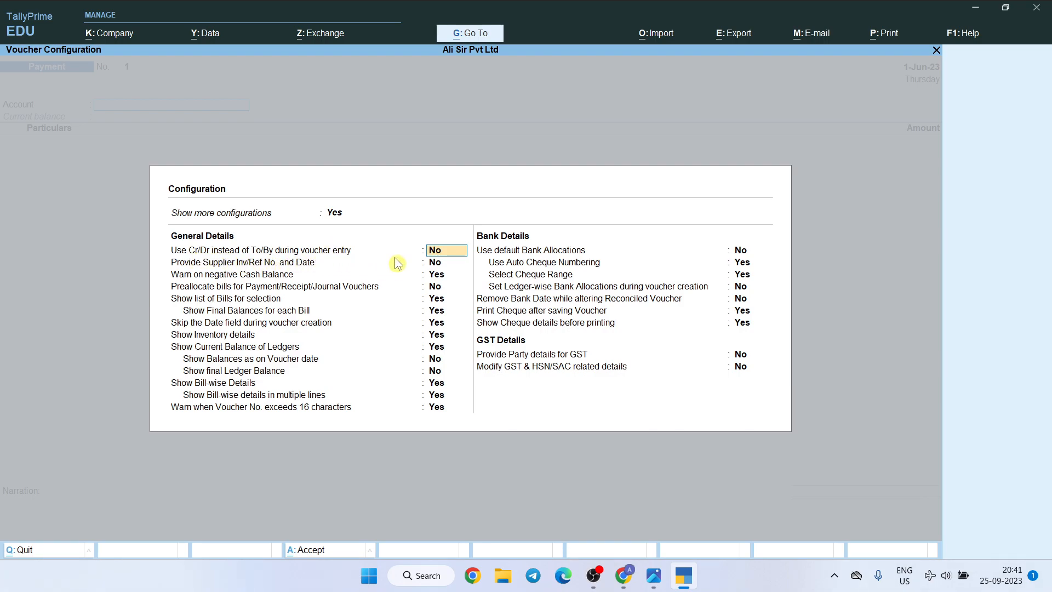
text(y)
key(Return)
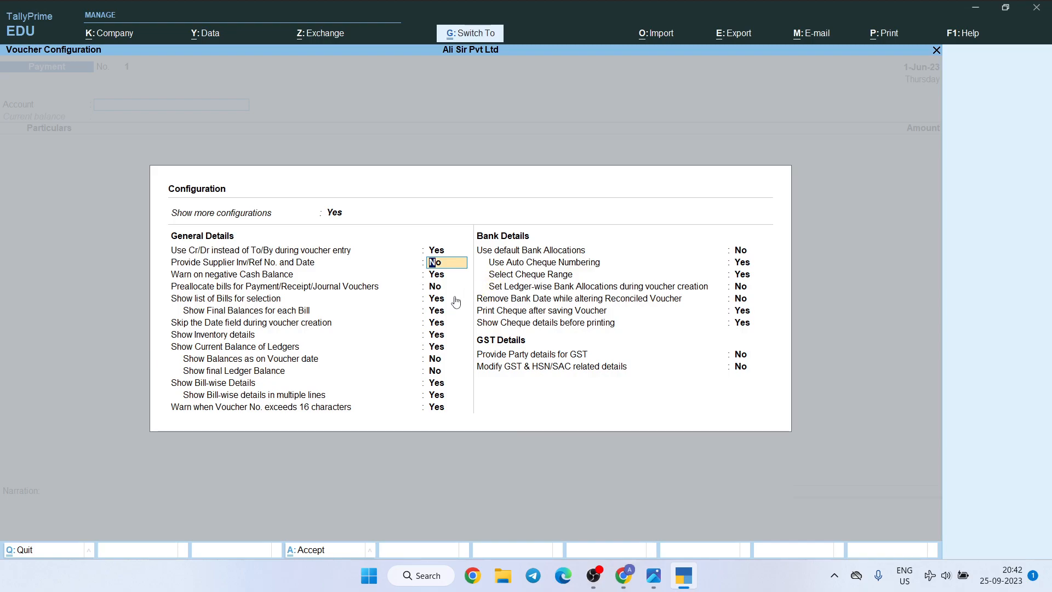
key(ctrl+a)
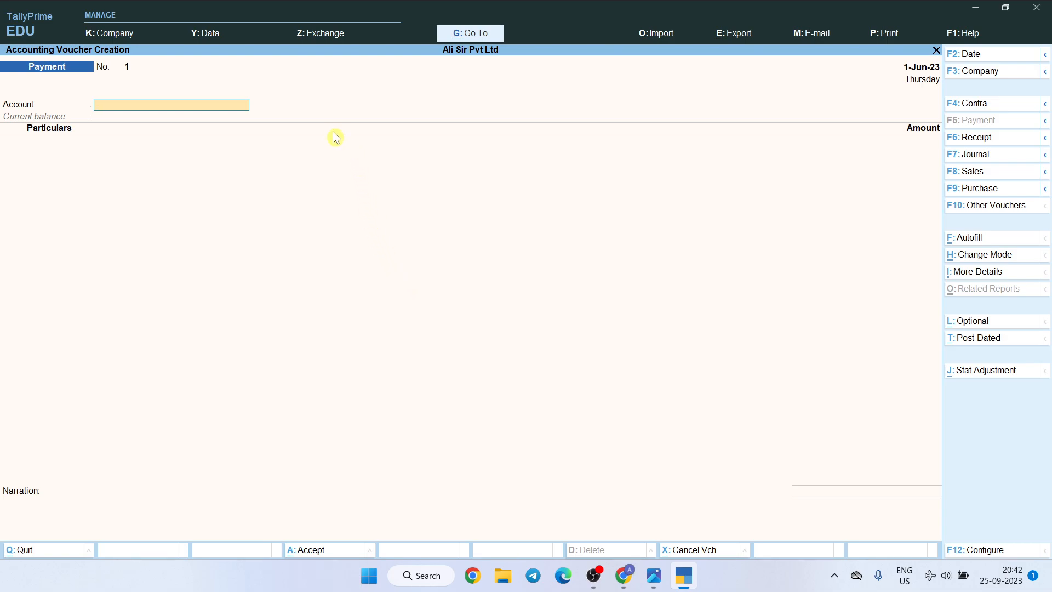
click(106, 37)
click(311, 129)
click(981, 273)
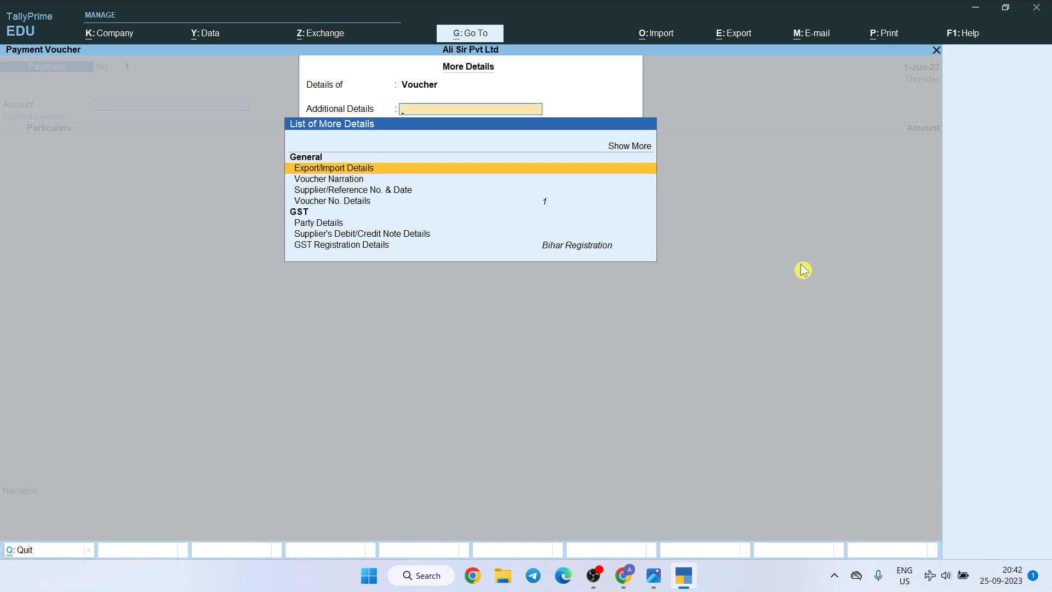
key(Escape)
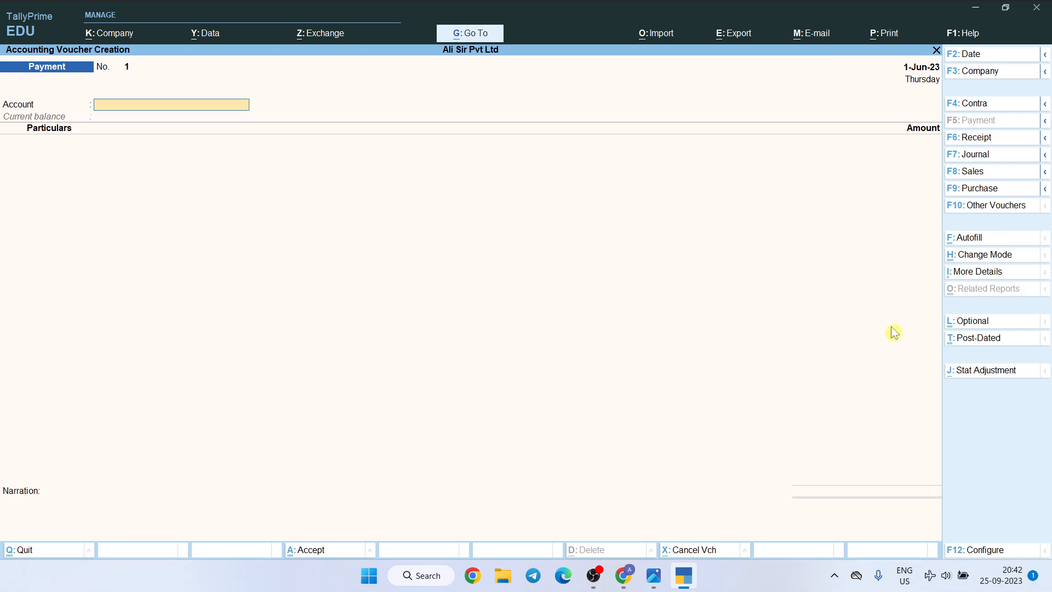
Review the General Details options of the payment voucher configuration, including the bill list and ledger balance settings
click(965, 551)
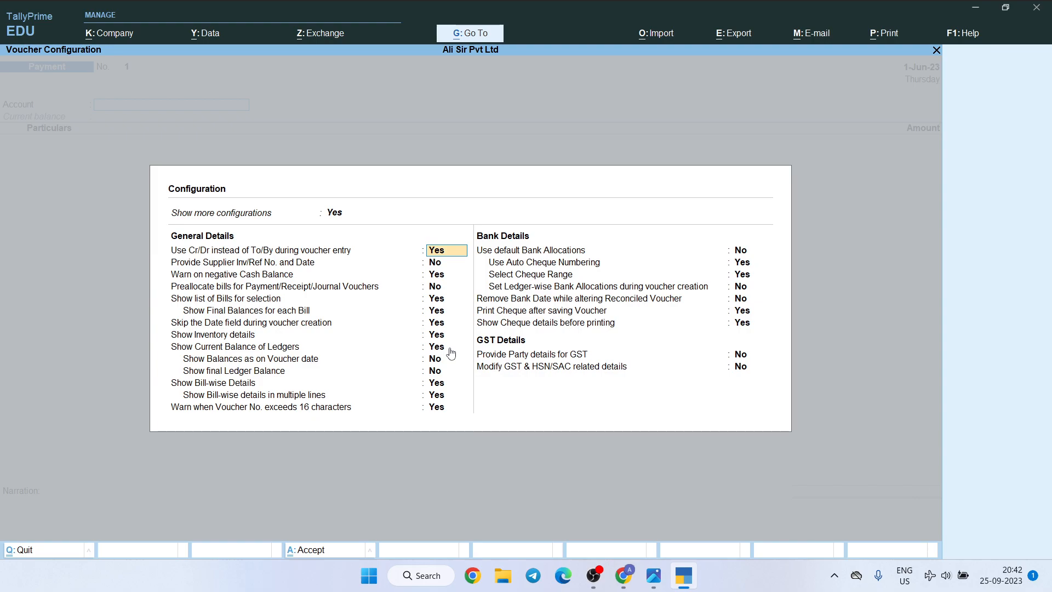
key(Return)
key(Down)
key(Down)
key(Down)
key(Down)
key(Up)
key(Up)
key(Up)
key(Down)
key(Down)
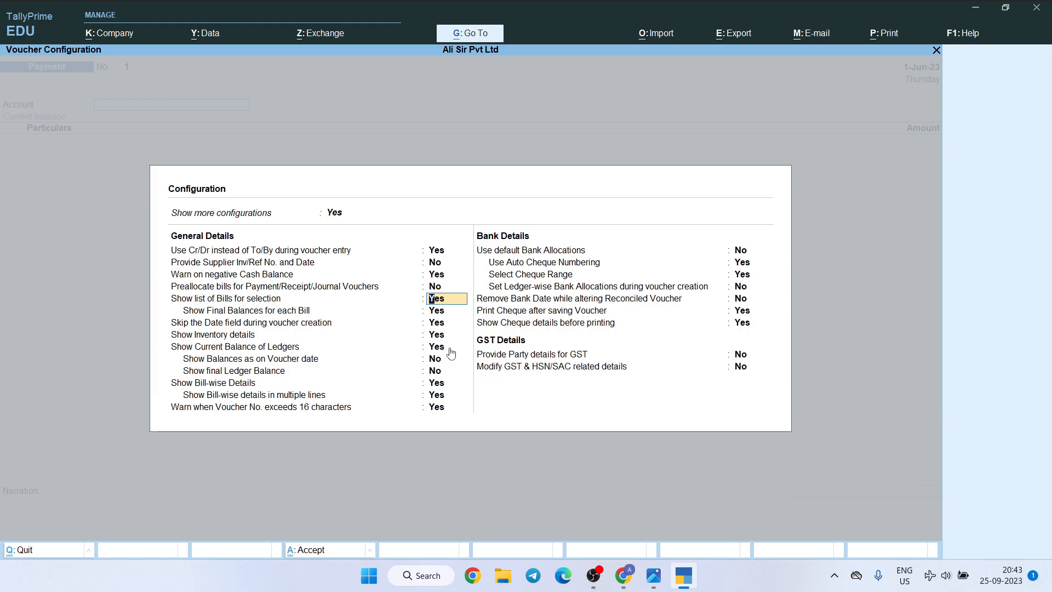
key(Down)
key(Down)
key(Down)
key(Down)
key(Down)
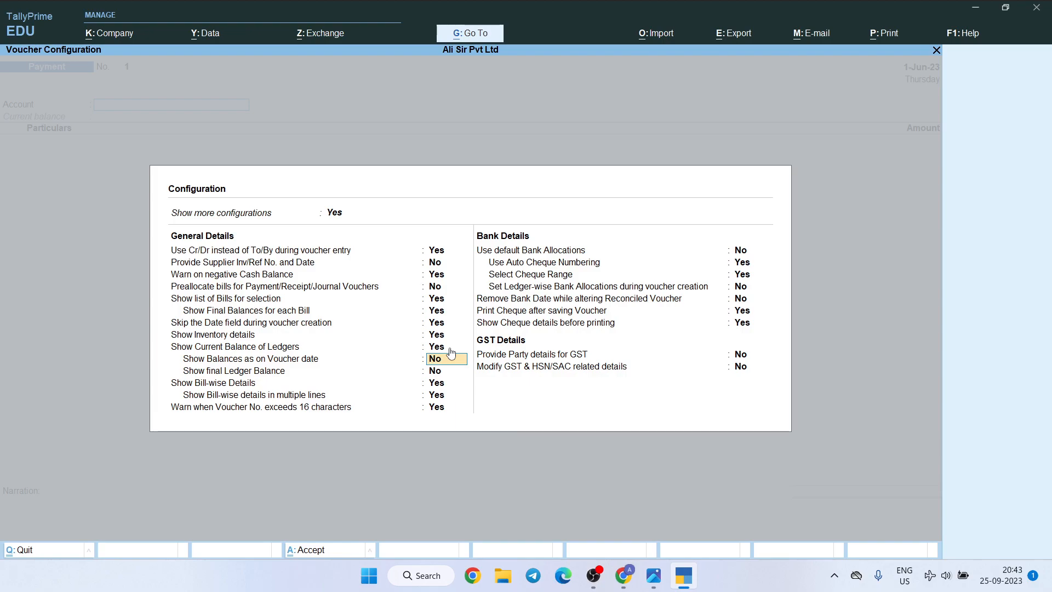
key(Down)
key(ctrl)
key(Escape)
key(Escape)
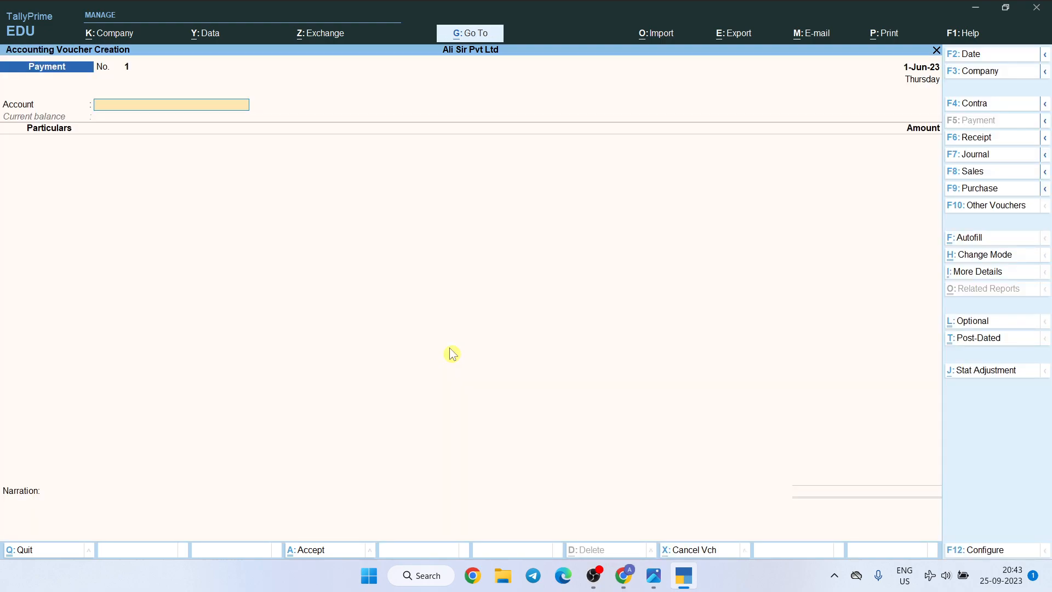
Change the payment voucher's entry mode to Double Entry
key(ctrl+h)
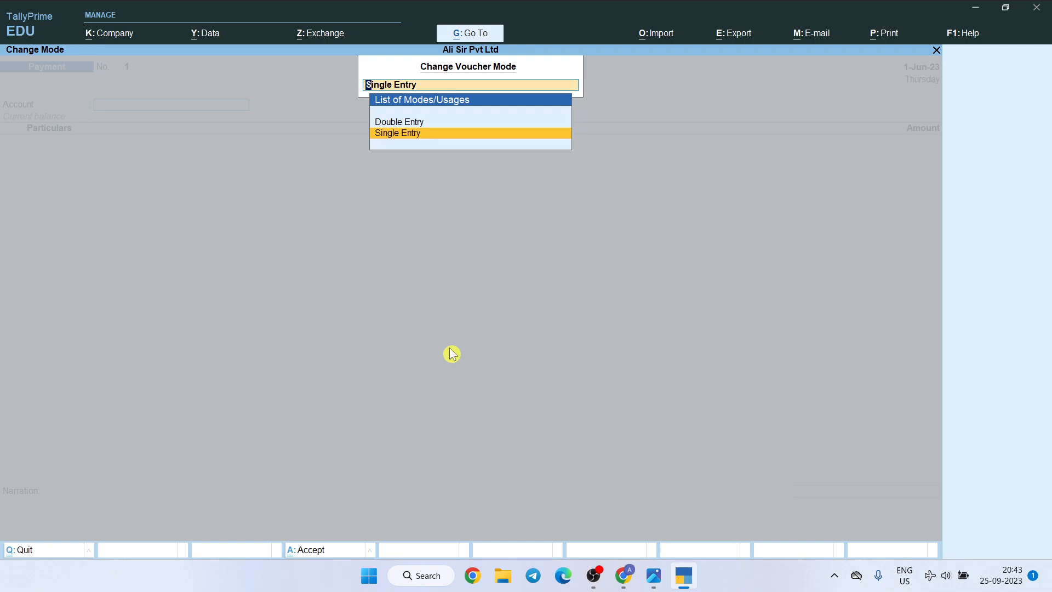
key(Up)
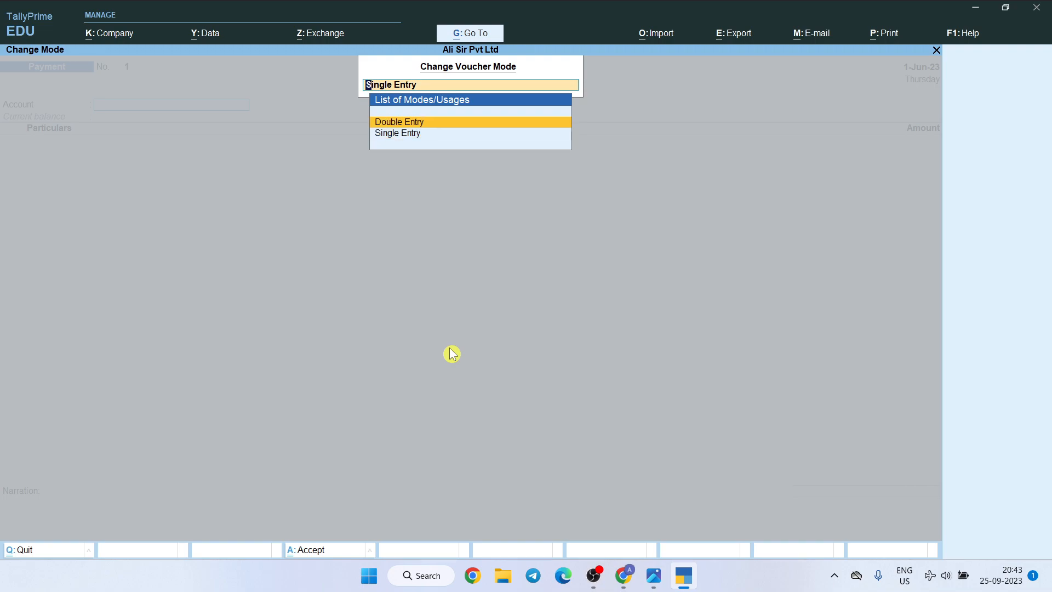
key(Return)
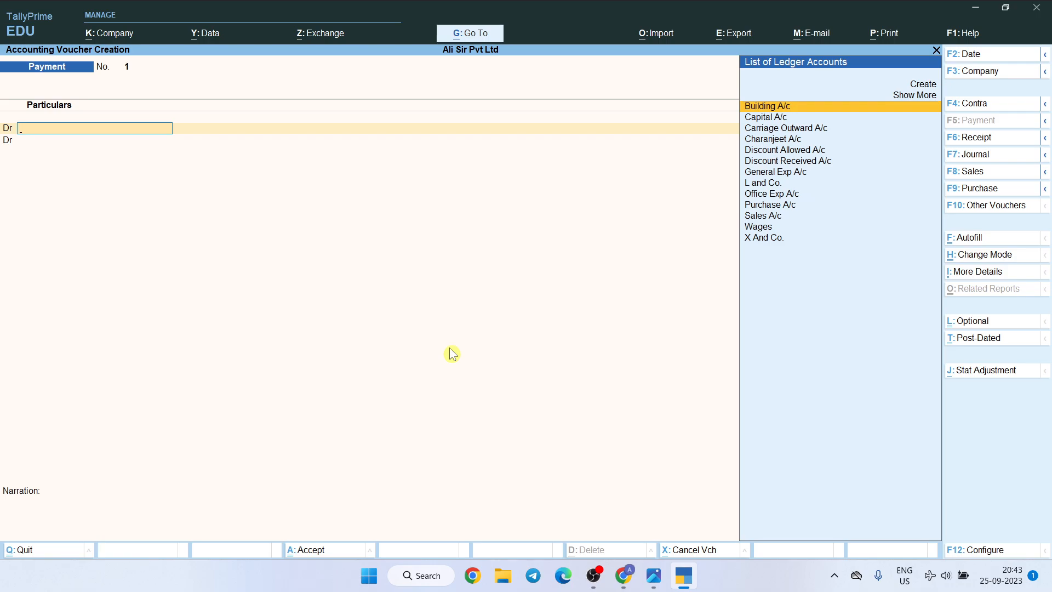
key(Escape)
key(Return)
Check the first transaction in the questions image and switch the voucher type to Receipt
key(alt+Tab)
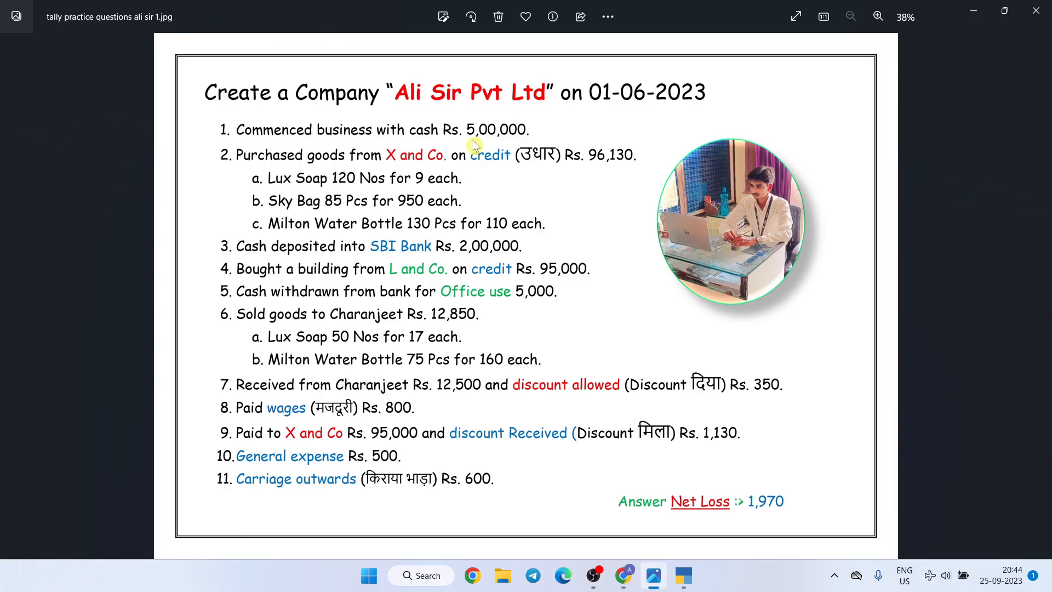
key(alt+Tab)
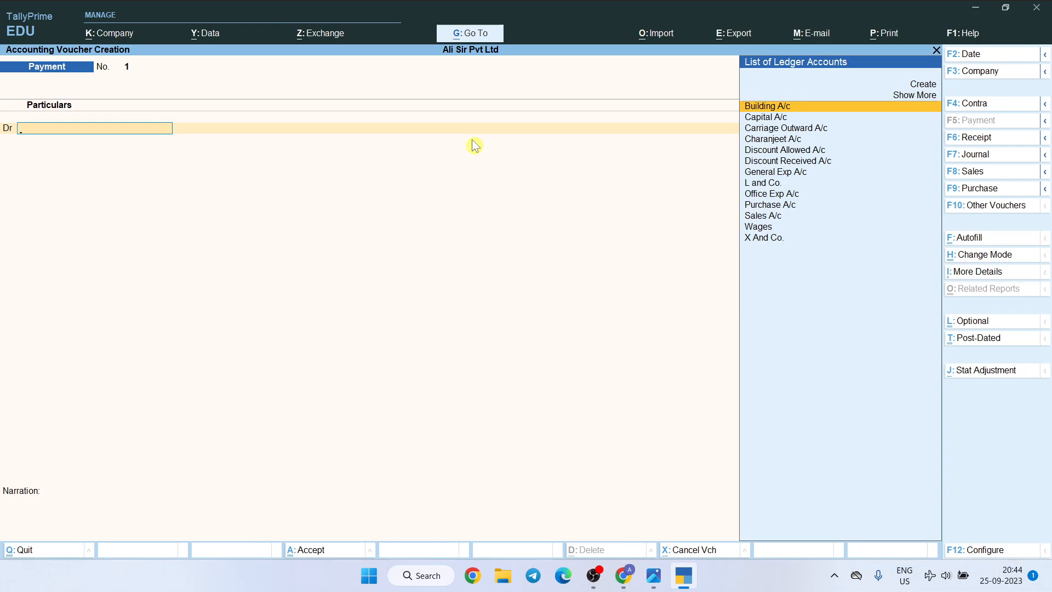
key(F6)
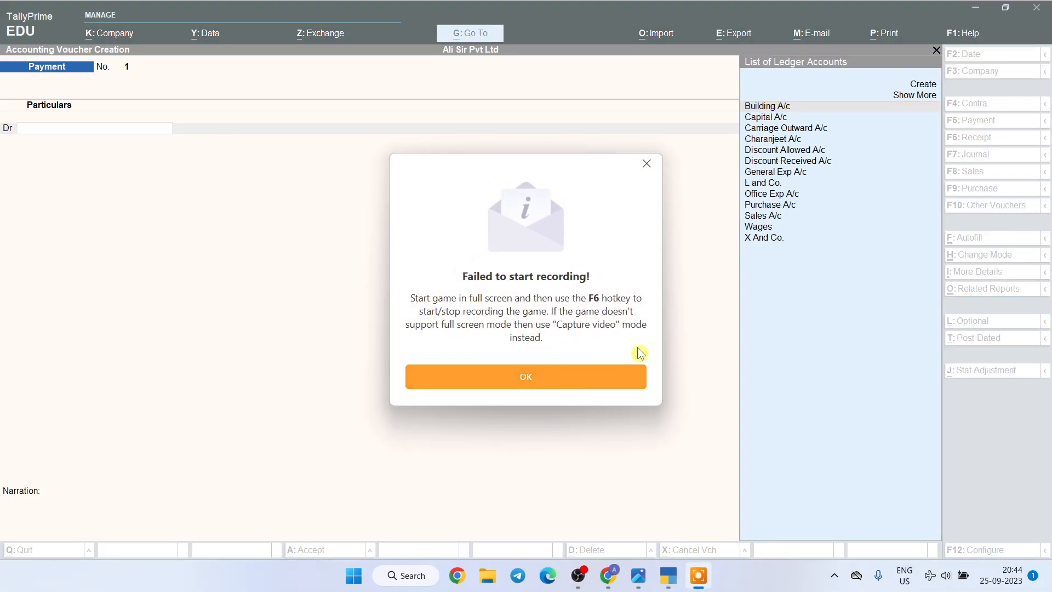
click(660, 163)
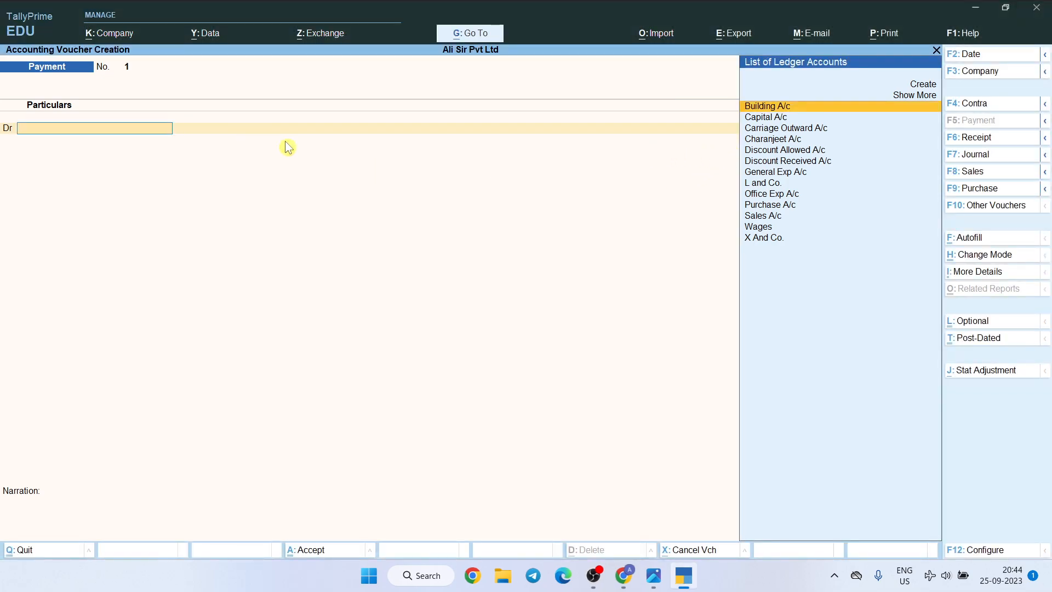
click(968, 136)
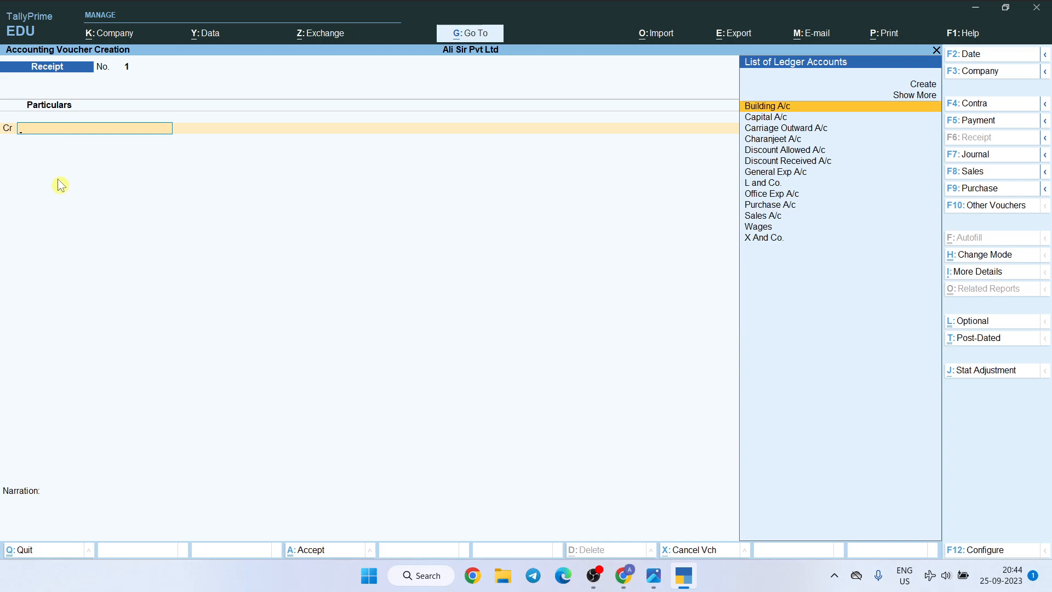
Credit Capital A/c with 5,00,000 in the receipt voucher
key(Down)
key(Return)
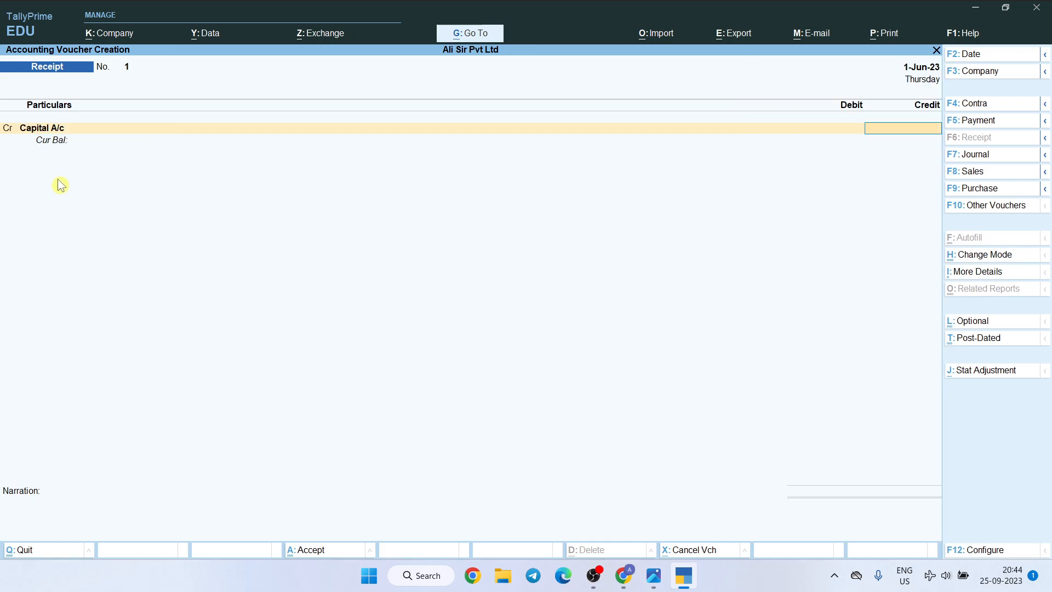
text(500000)
key(Return)
key(BackSpace)
text(5,00)
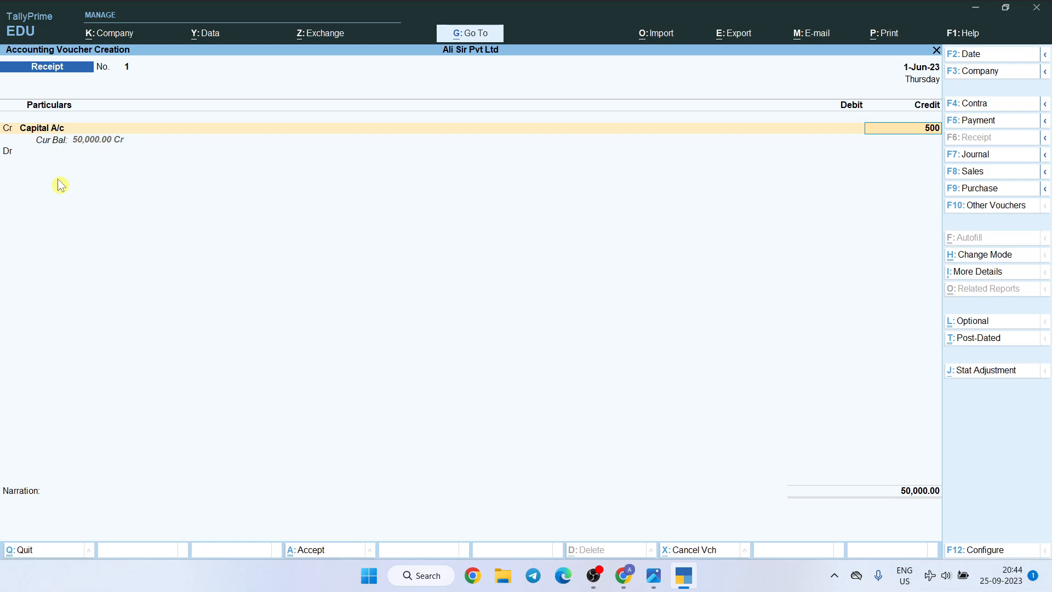
text(,00000)
key(Return)
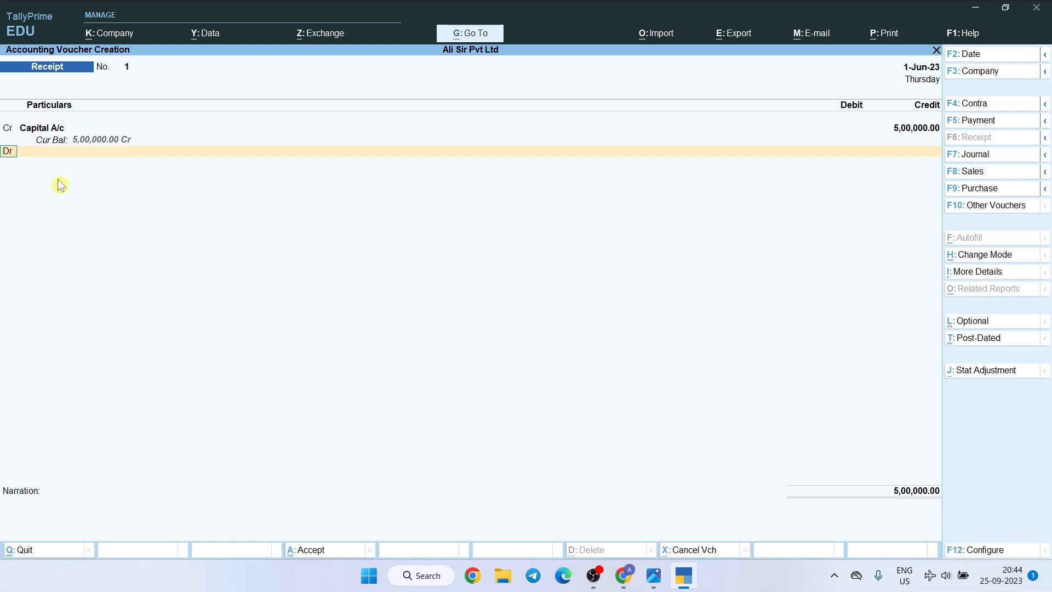
Debit Cash with 5,00,000 and save the receipt voucher without a narration
key(Return)
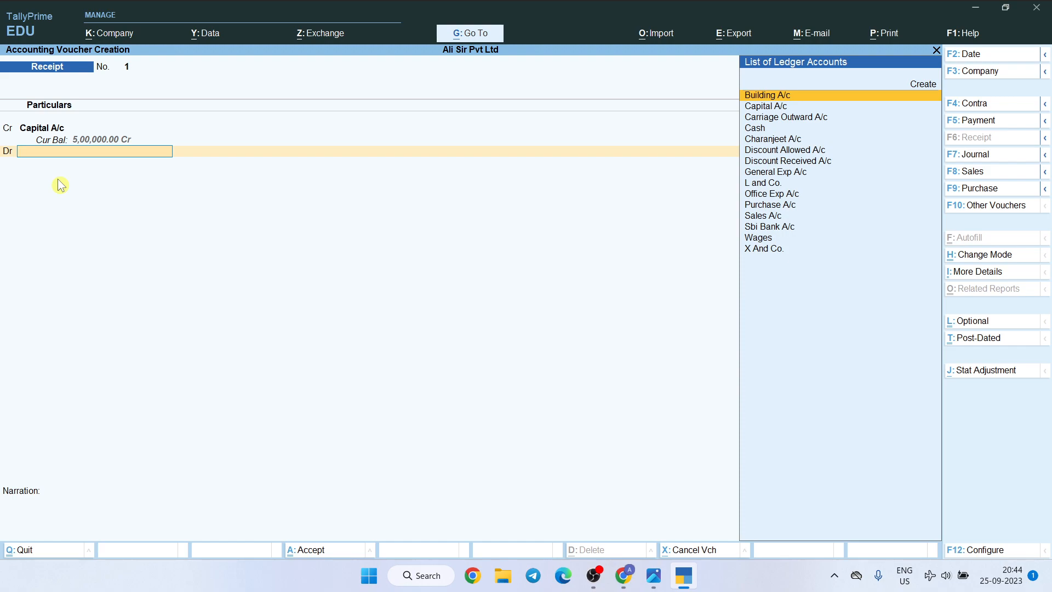
text(Cash)
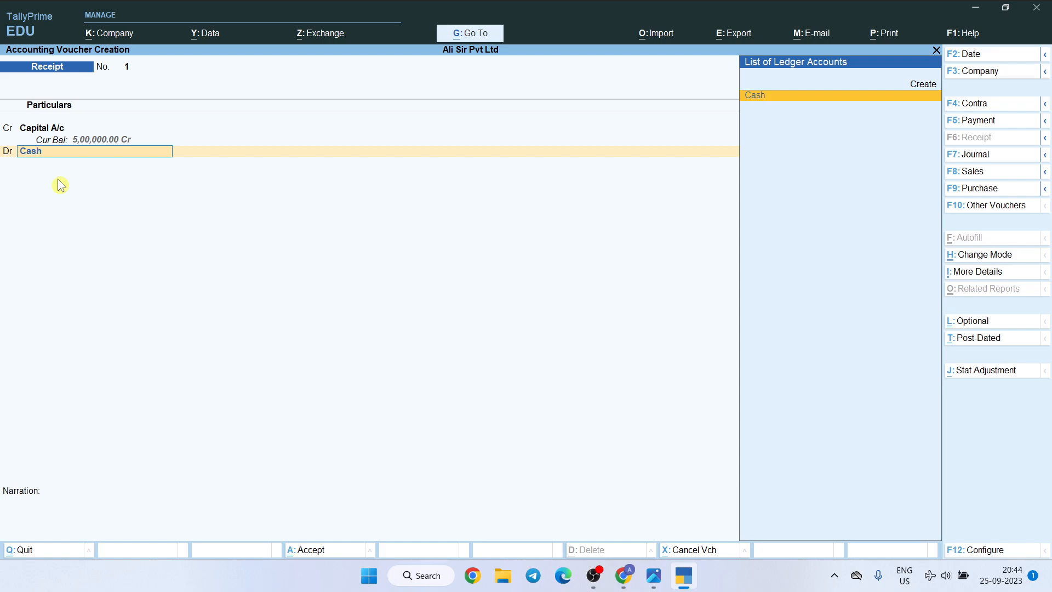
key(Return)
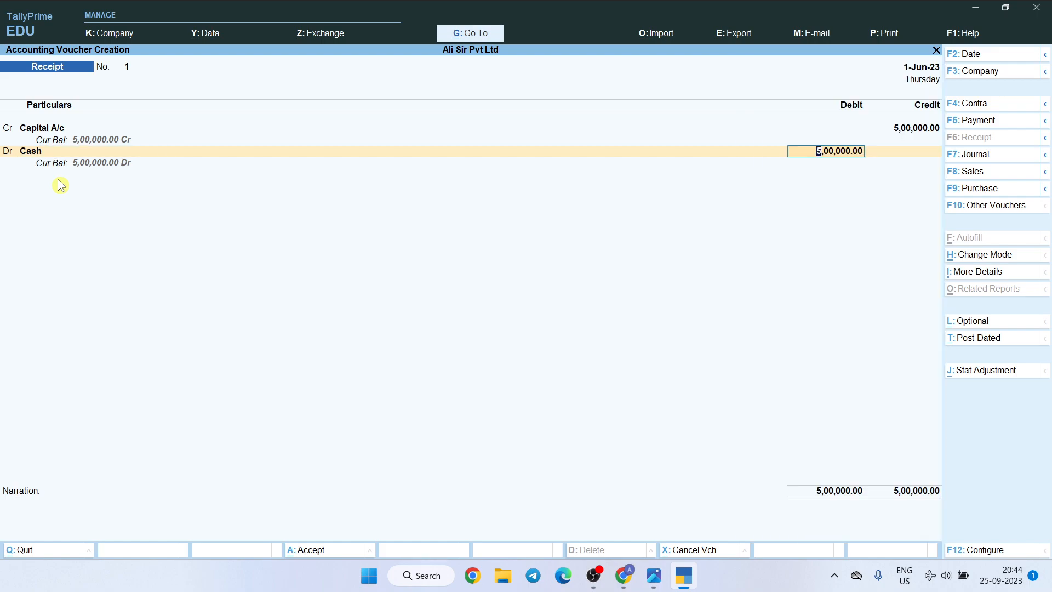
key(Return)
key(Return)
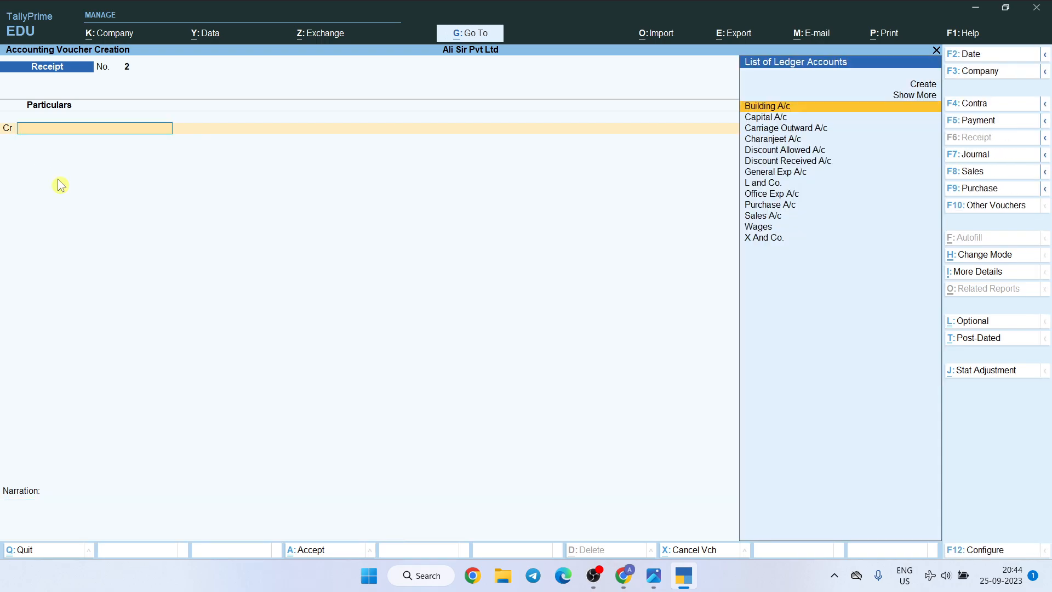
Check the second transaction in the questions image, then start a Purchase voucher with supplier invoice number 1
key(alt+Tab)
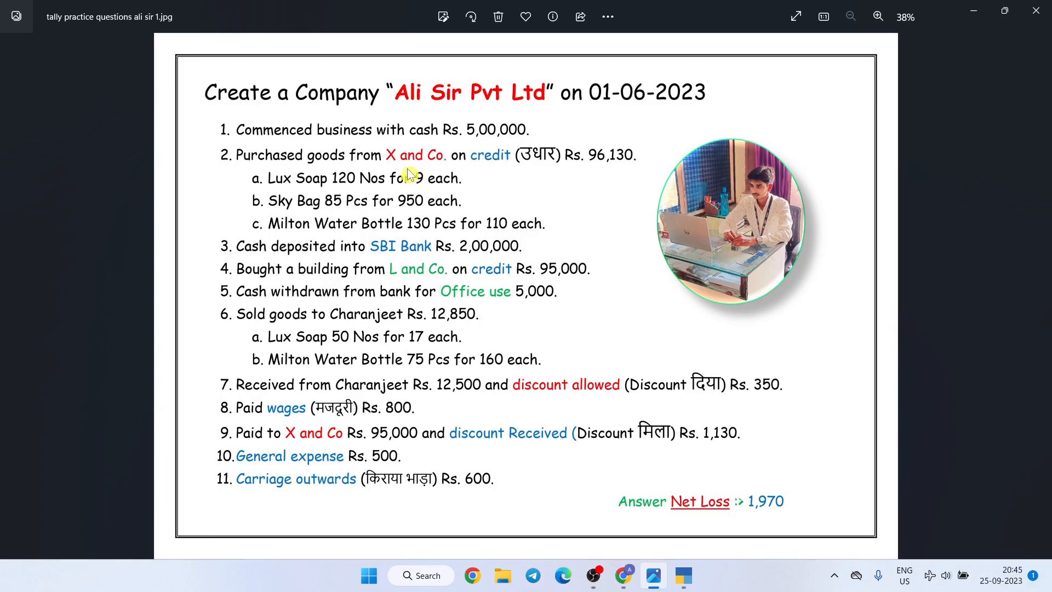
key(alt+Tab)
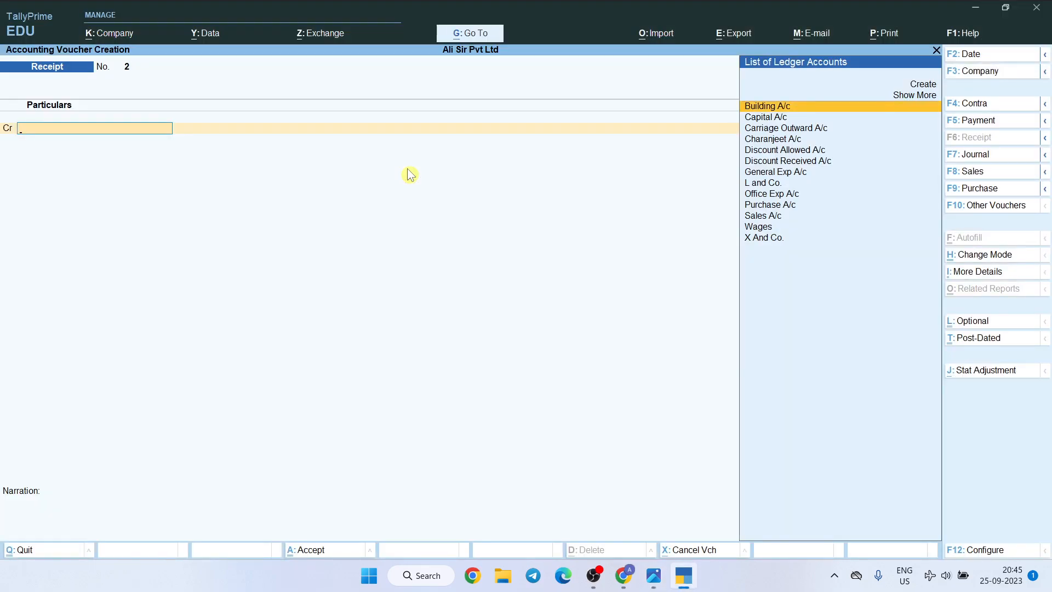
key(F9)
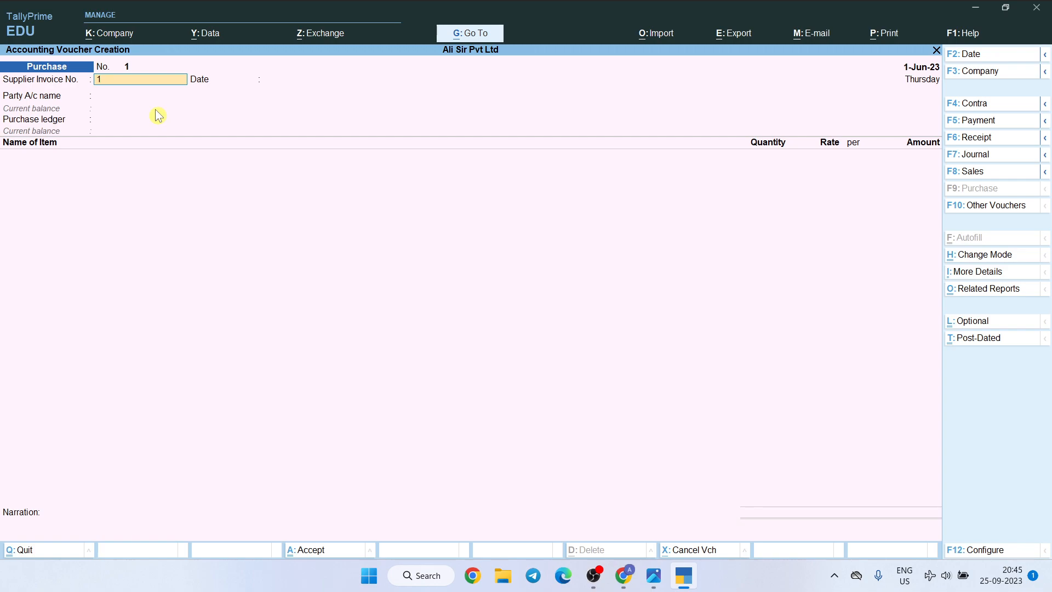
key(Return)
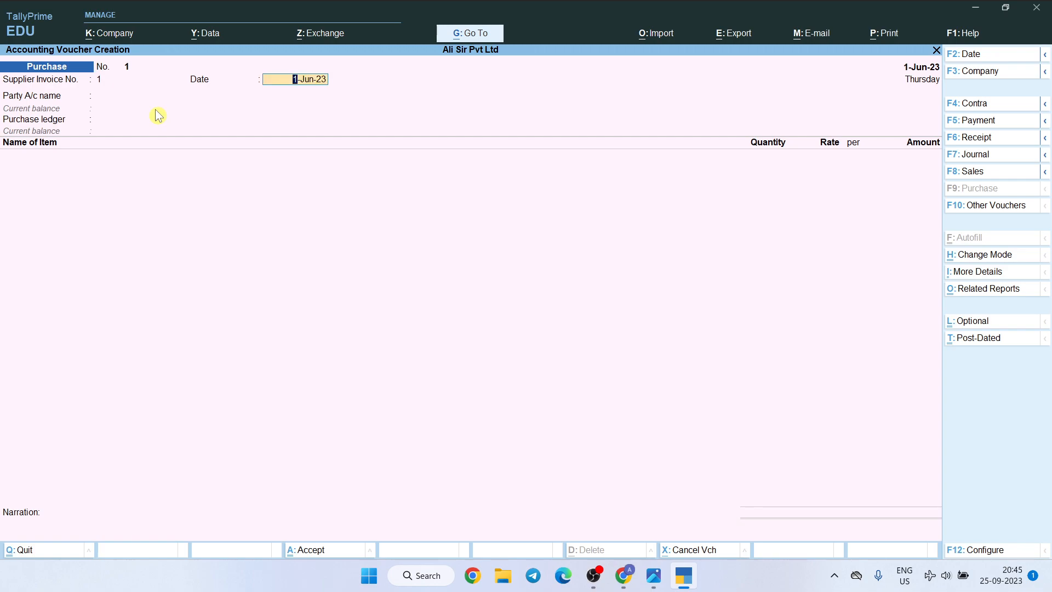
Keep the supplier invoice date 1-Jun-23, check the supplier in the questions image, and choose X And Co. as the party account
key(Return)
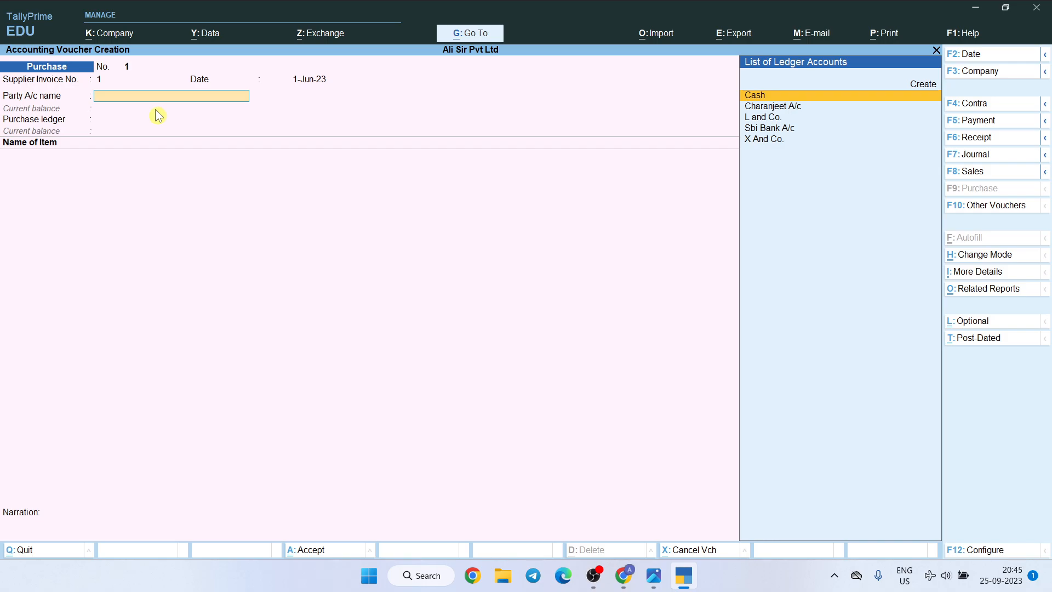
key(alt+Tab)
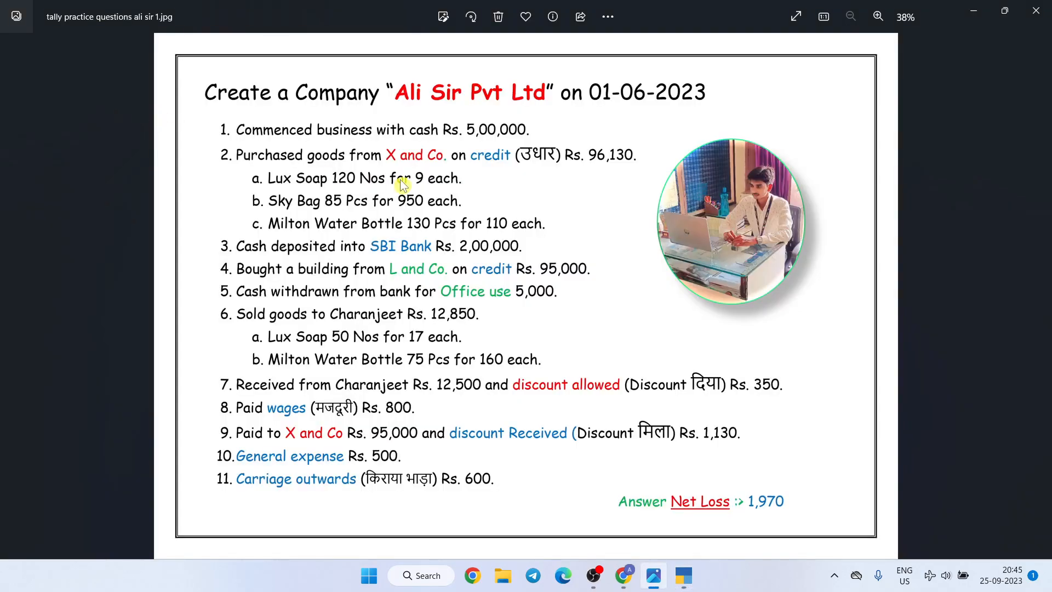
key(alt+Tab)
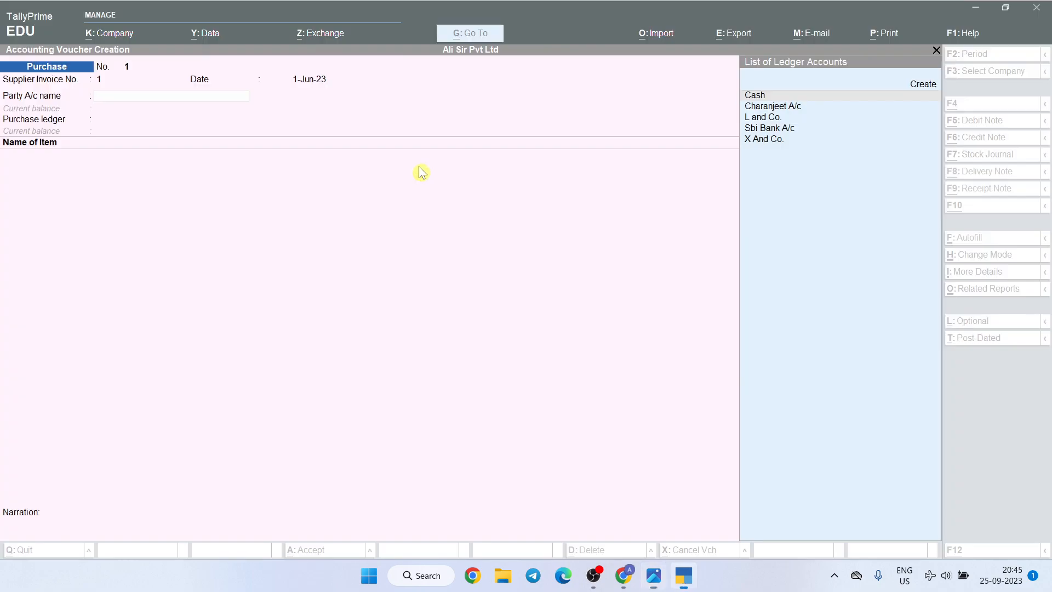
click(763, 141)
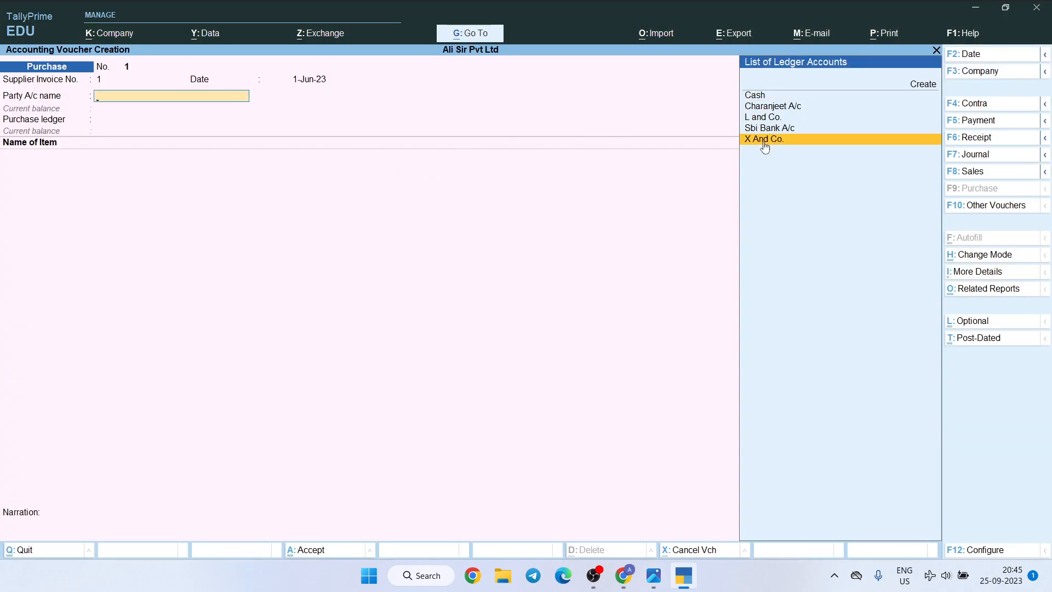
click(765, 143)
Accept the receipt details blank and the party details with their defaults, then choose Purchase A/c as the purchase ledger
key(Return)
key(Return)
key(Return)
key(Return)
key(Return)
key(Return)
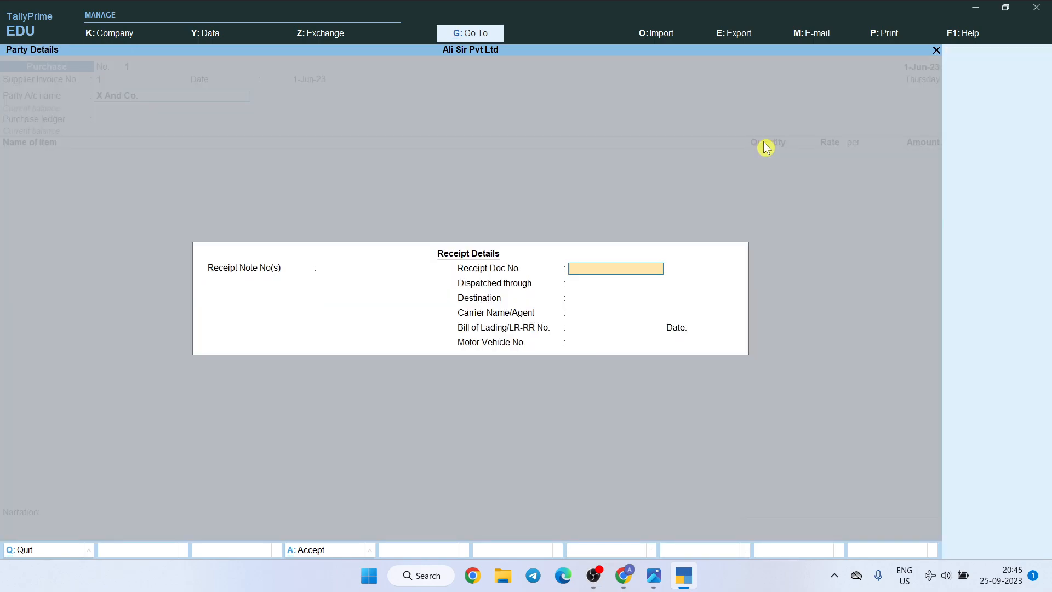
key(Return)
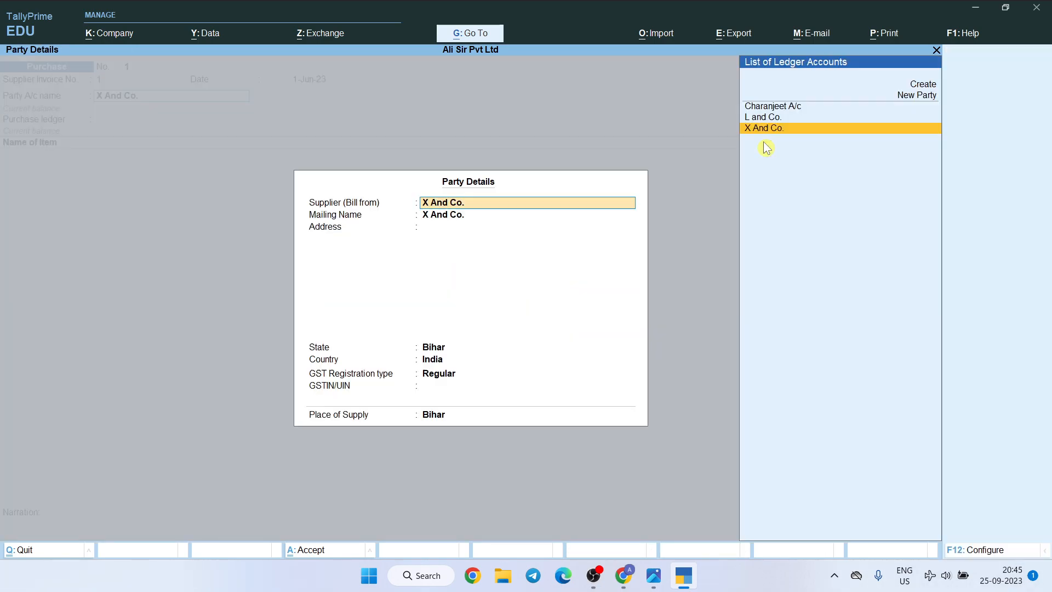
key(Return)
key(Return)
key(Return)
key(Return)
key(Return)
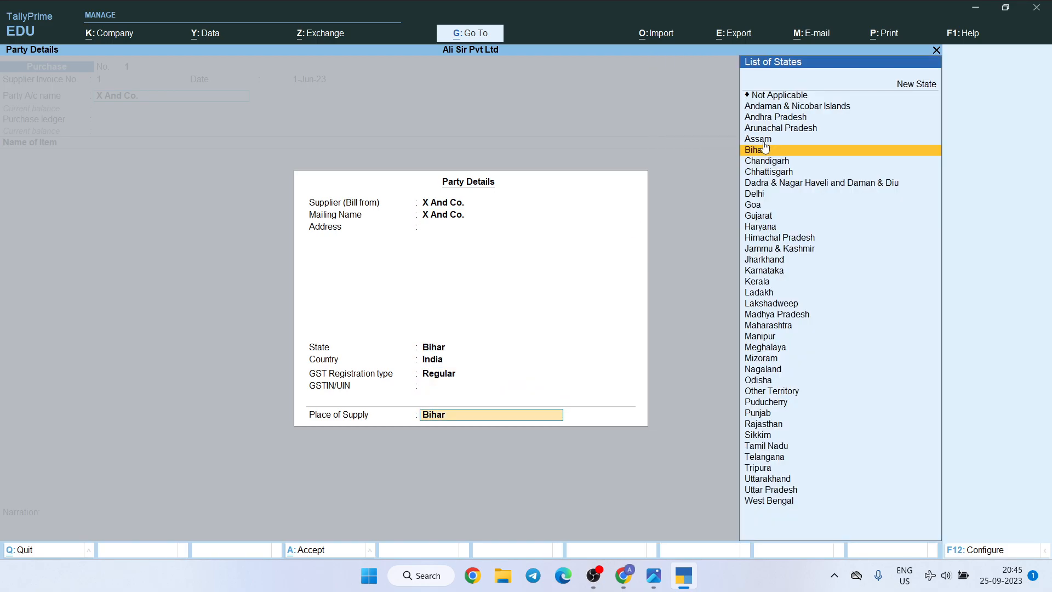
key(Return)
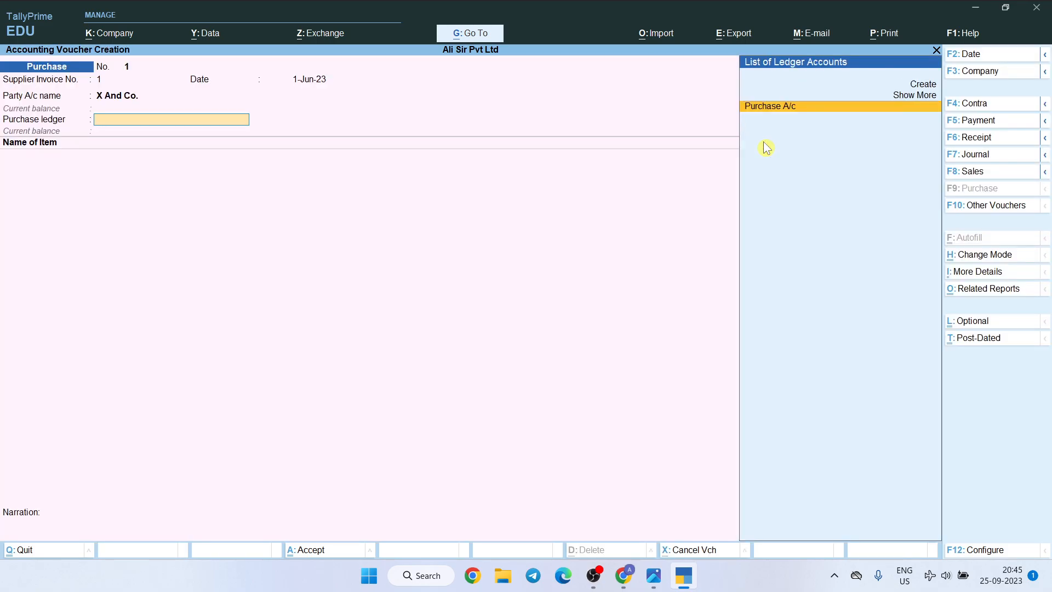
key(Return)
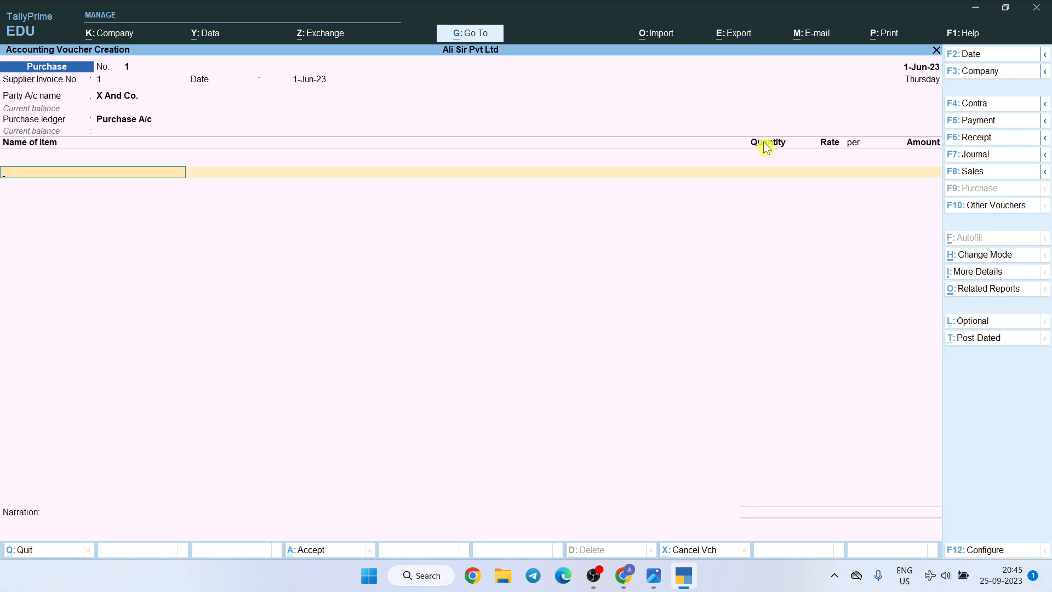
Check the first purchased item in the questions image and enter Lux Soap with quantity 120 Nos at a rate of 9
key(alt+Tab)
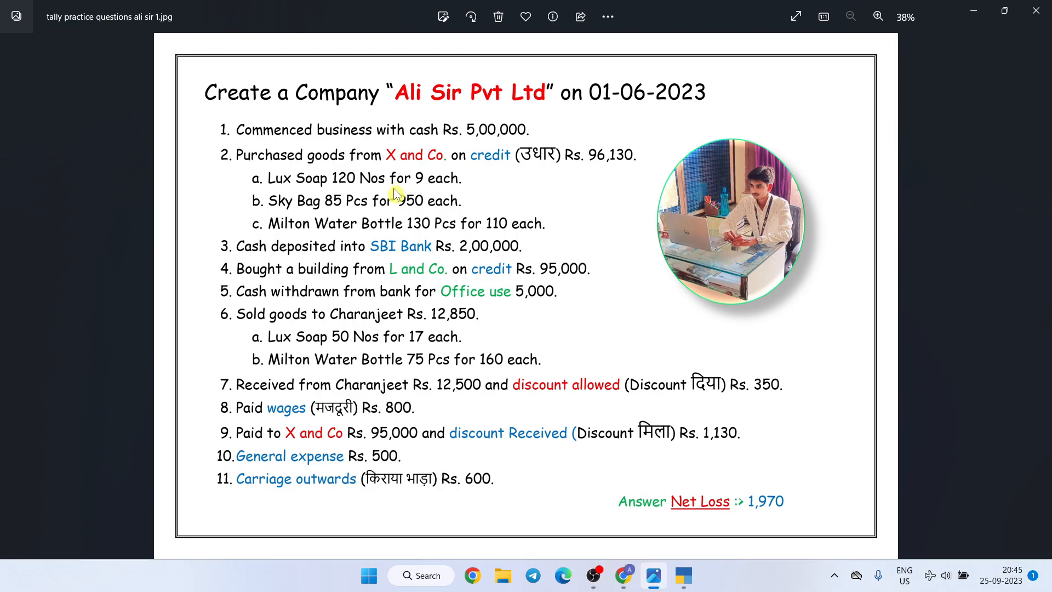
key(alt+Tab)
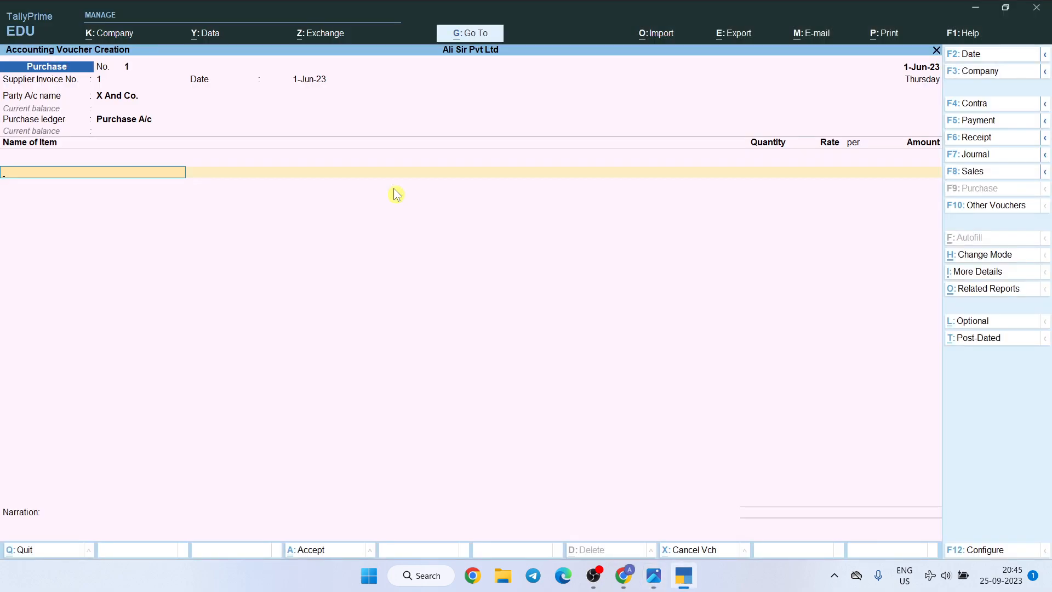
text(Lux)
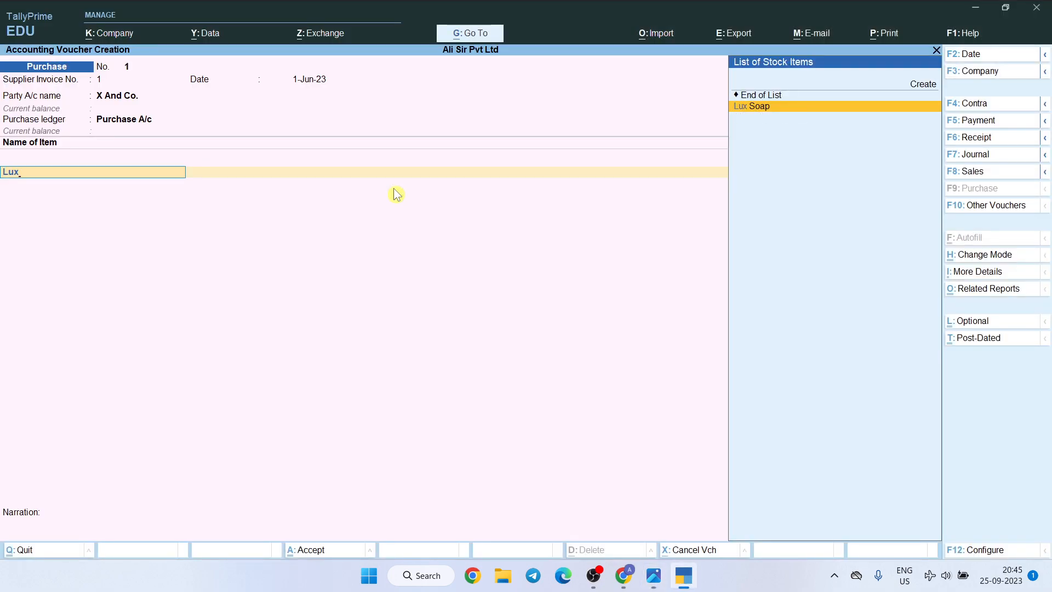
key(Return)
text(120)
key(Return)
text(9)
key(Return)
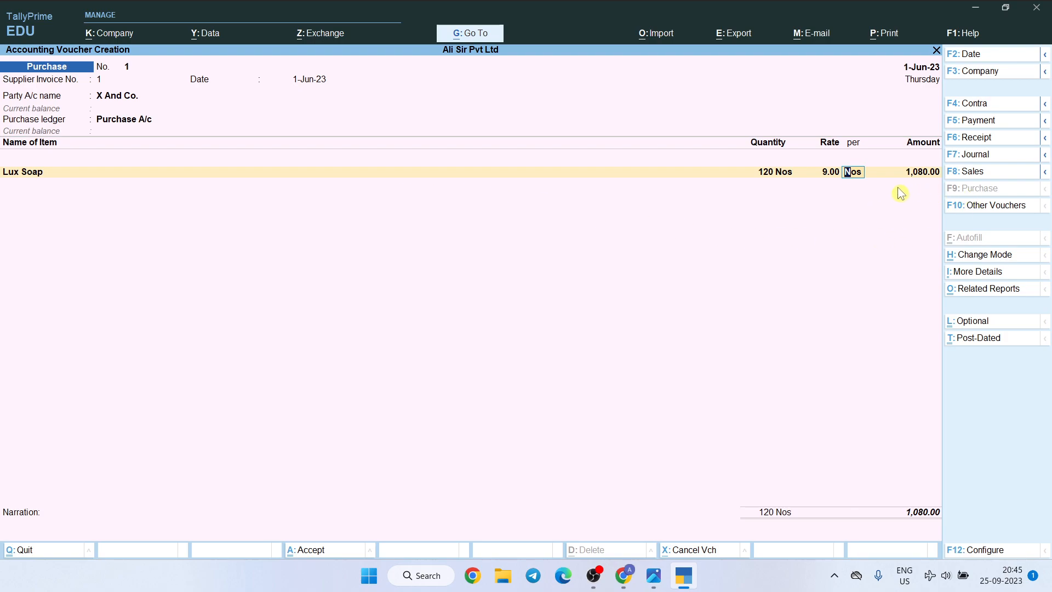
key(Return)
key(Return)
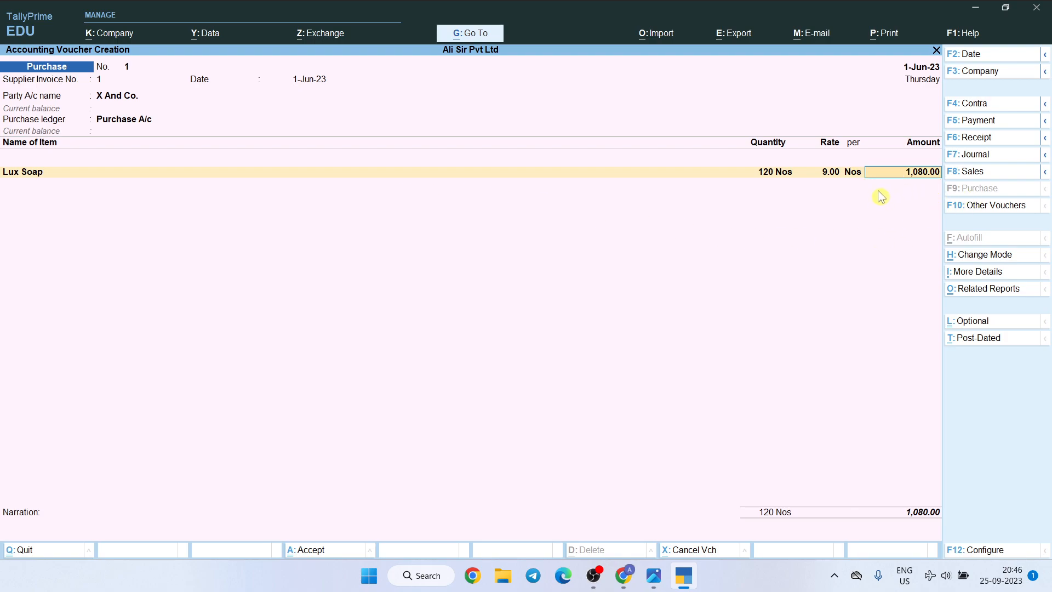
Check the second purchased item in the questions image and add Sky Bag with quantity 85 Pcs at a rate of 950
key(alt+Tab)
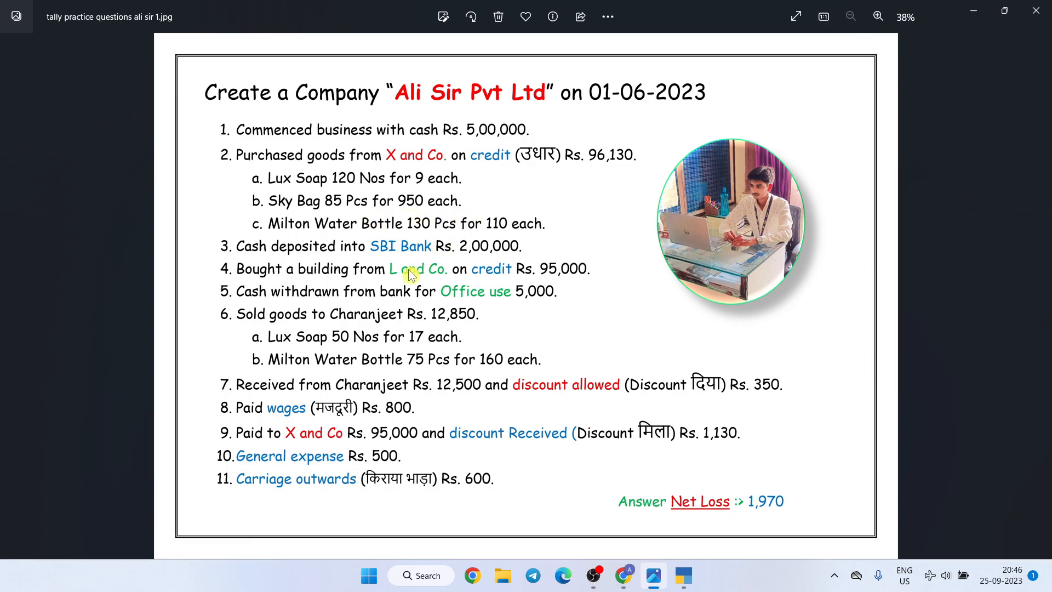
key(alt+Tab)
text(Sky)
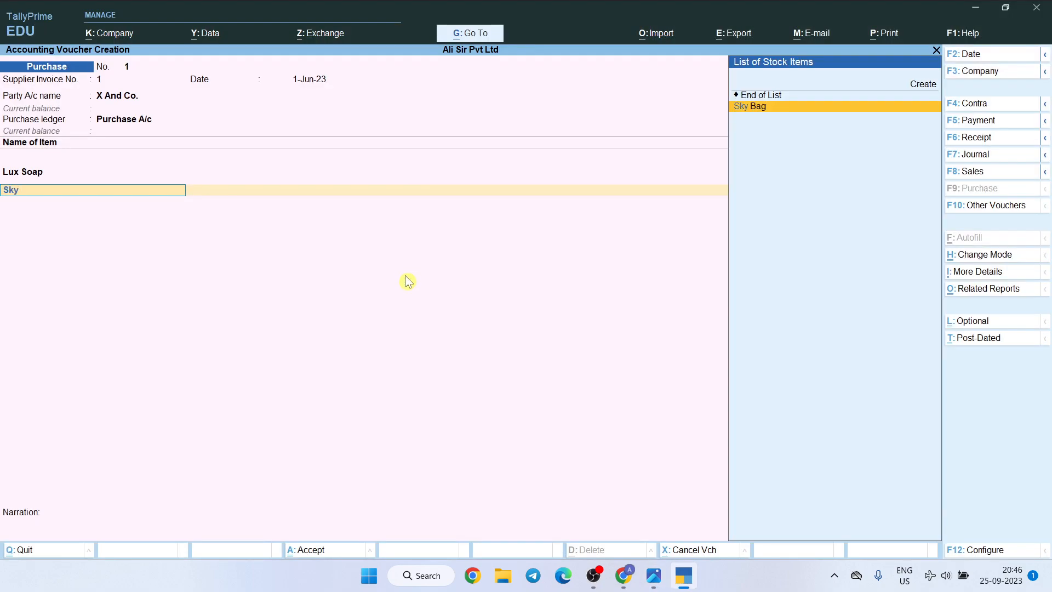
key(Return)
text(85)
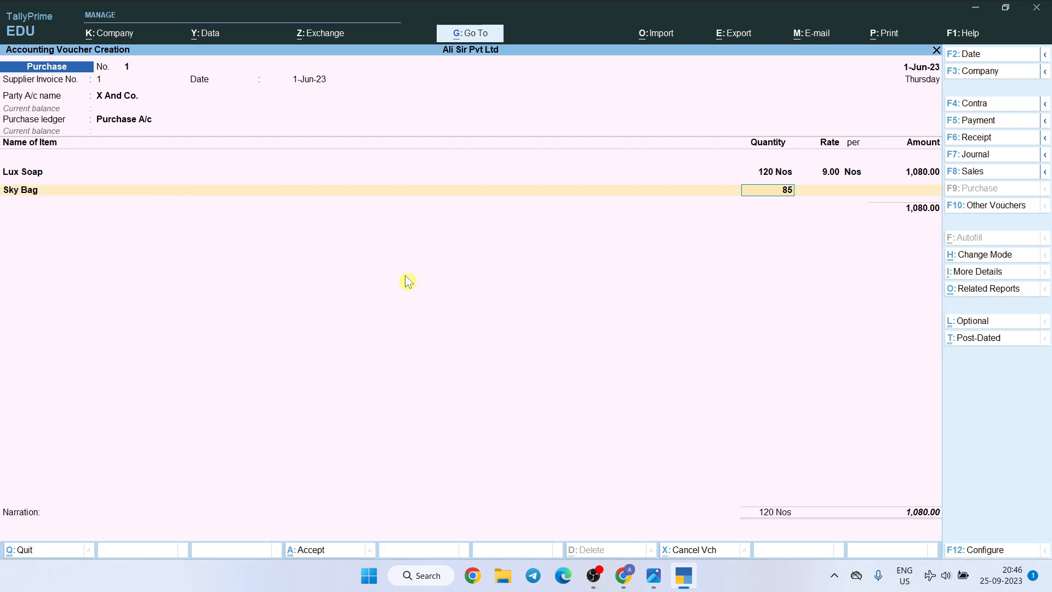
key(Return)
text(950)
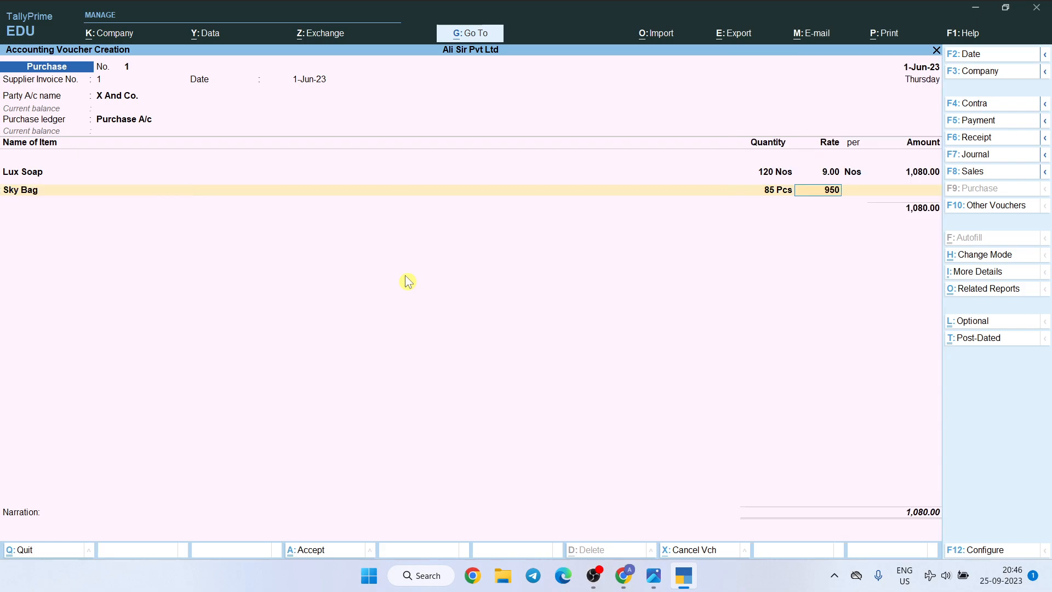
key(Return)
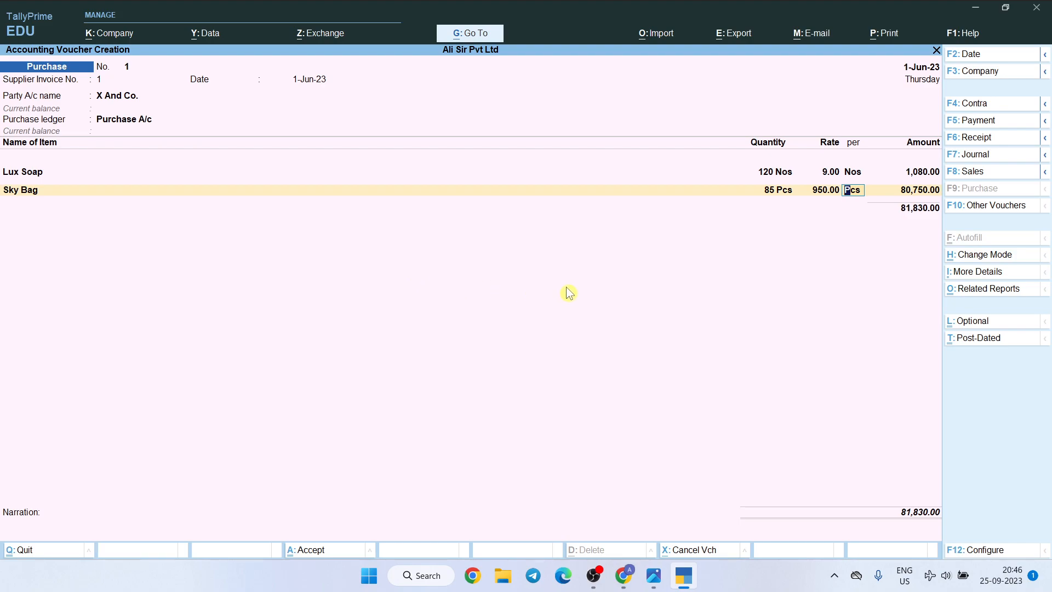
key(Return)
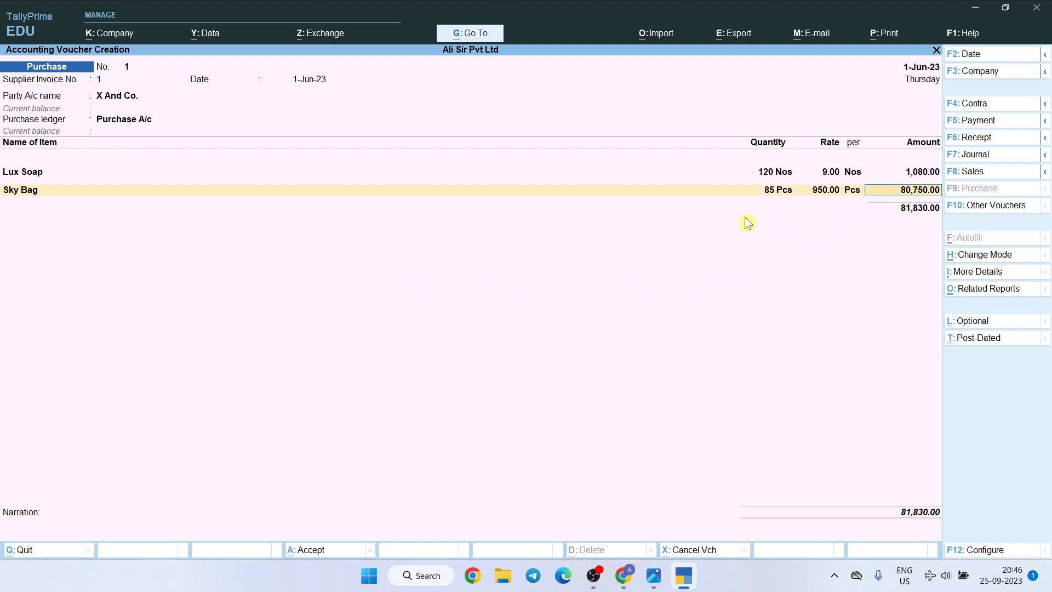
key(Return)
Check the third purchased item in the questions image and add Milton Water Bottle with quantity 130 Pcs at a rate of 110
key(alt+Tab)
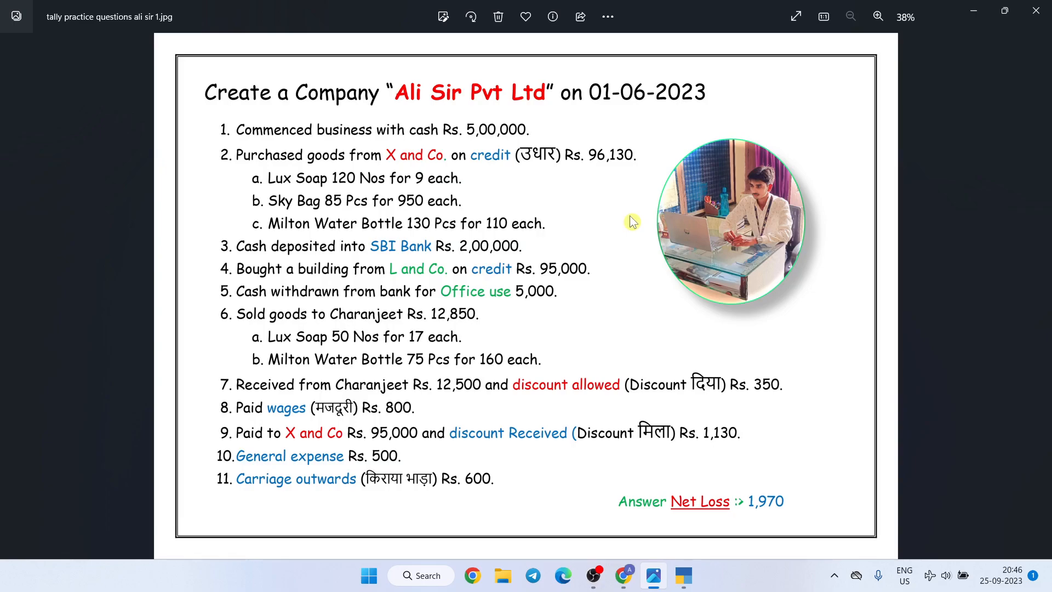
key(alt+Tab)
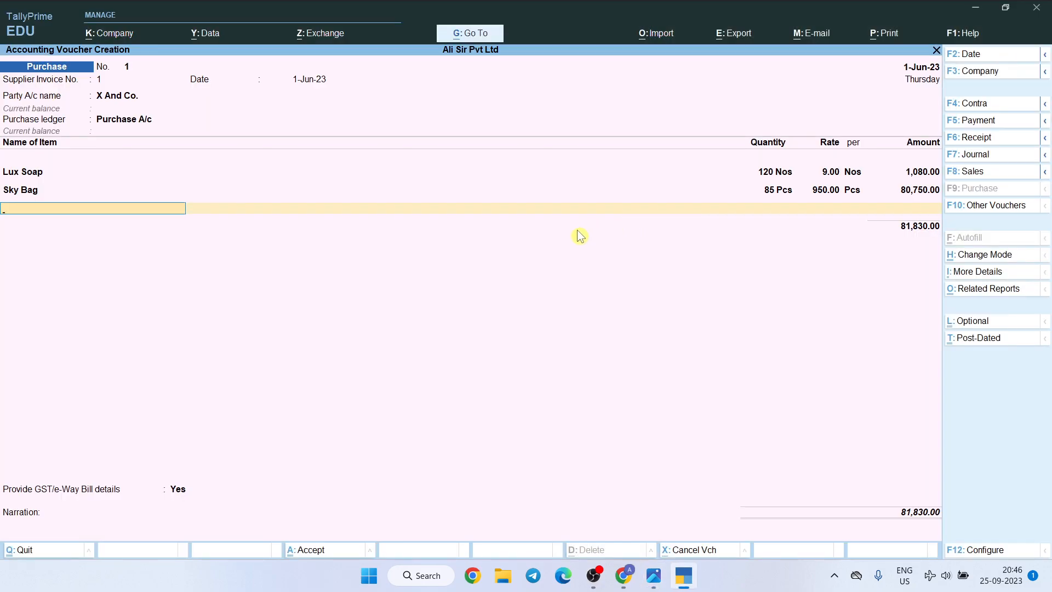
text(Mil)
key(Return)
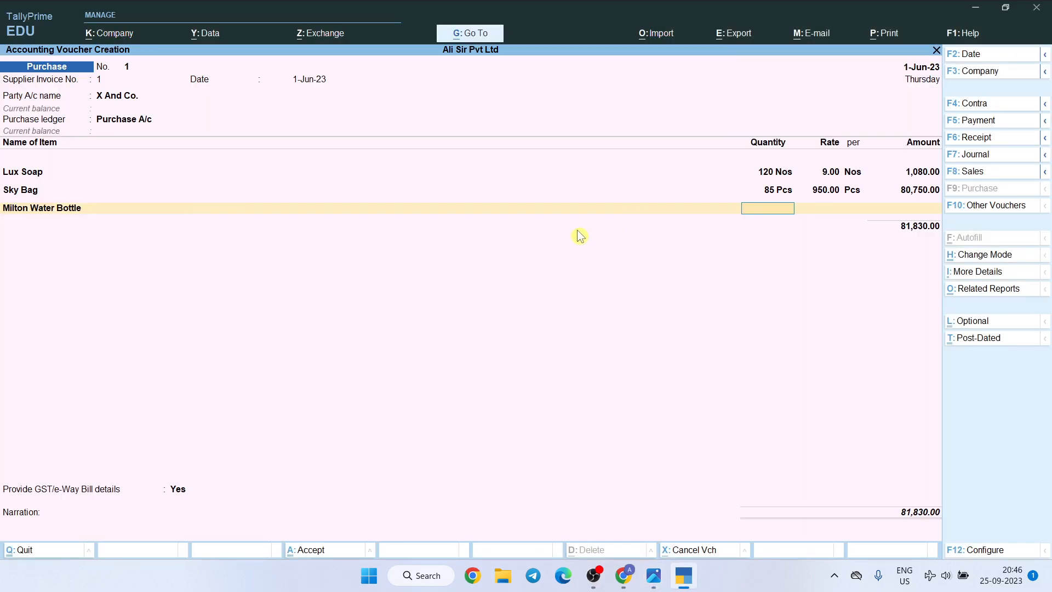
text(130)
key(Return)
text(110)
key(Return)
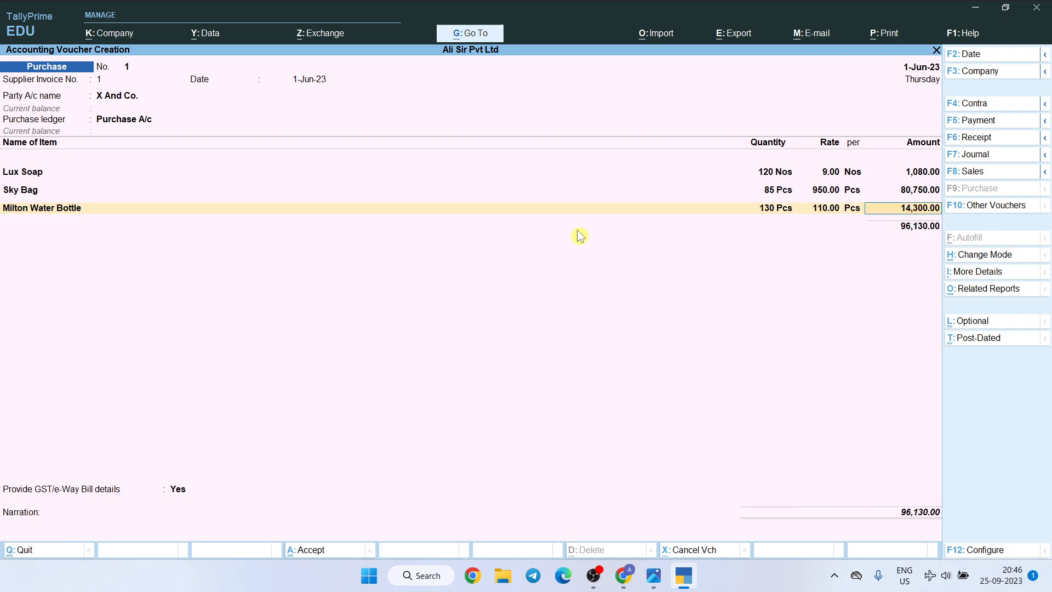
key(Return)
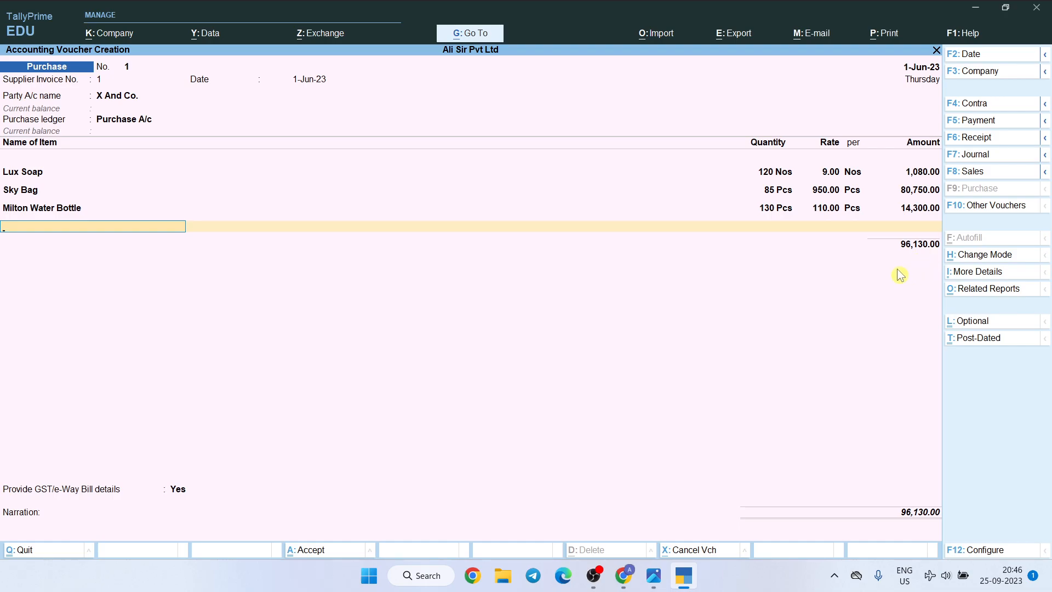
End the item list and save the purchase voucher for X And Co. without a narration
key(Return)
key(ctrl)
key(ctrl+a)
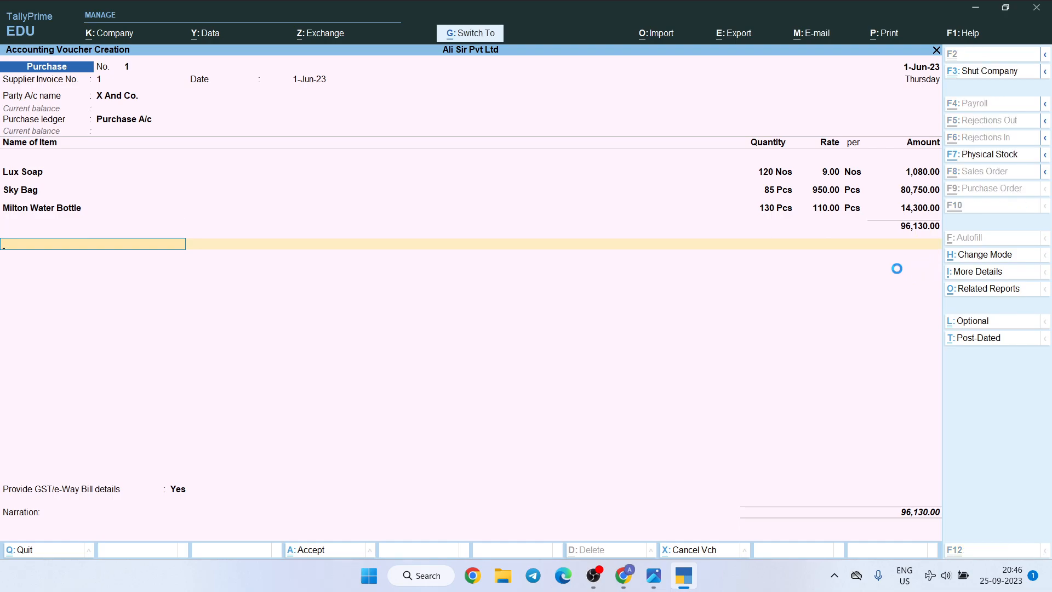
Check the third transaction in the questions image, then start a Contra voucher and credit Cash with 2,00,000
key(alt+Tab)
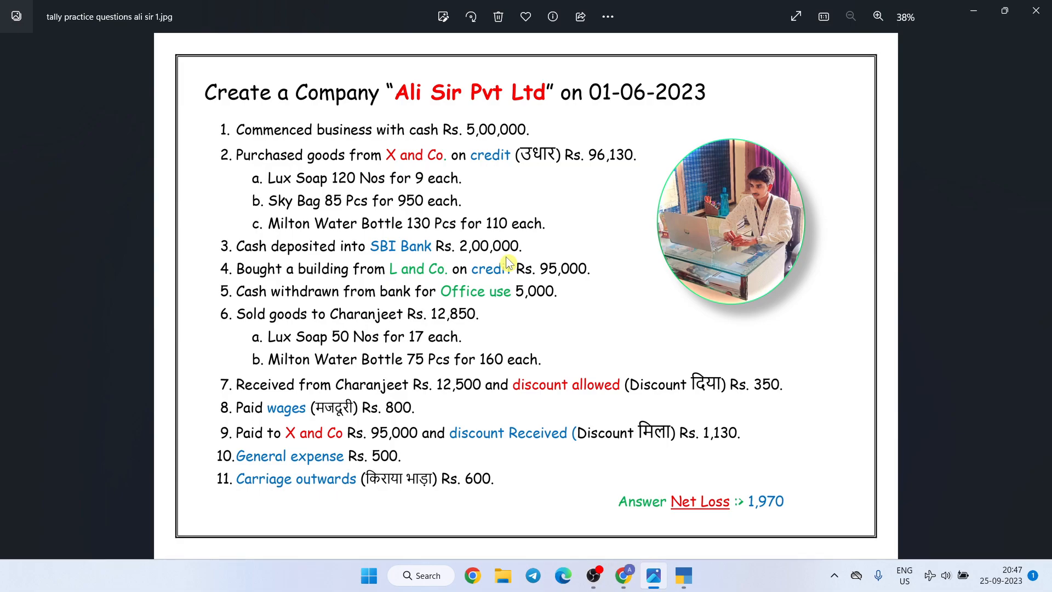
key(alt+Tab)
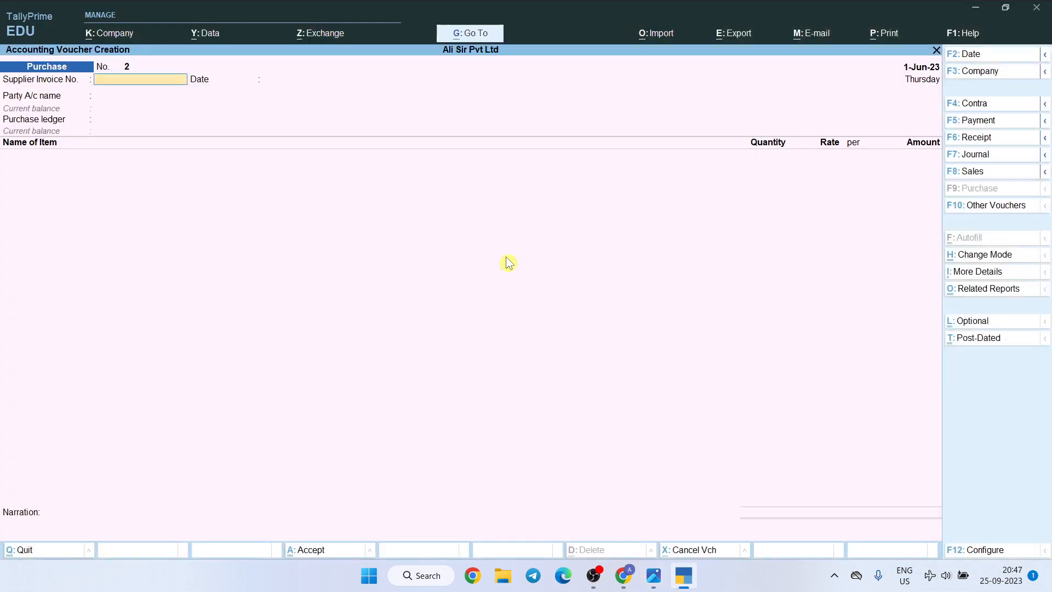
click(974, 103)
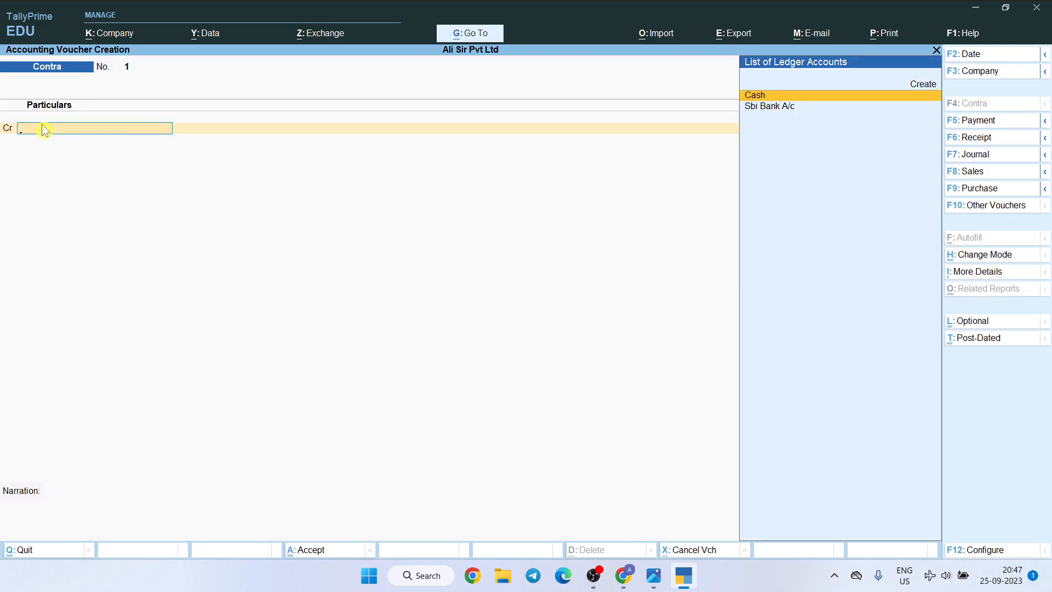
text(Cas)
key(Return)
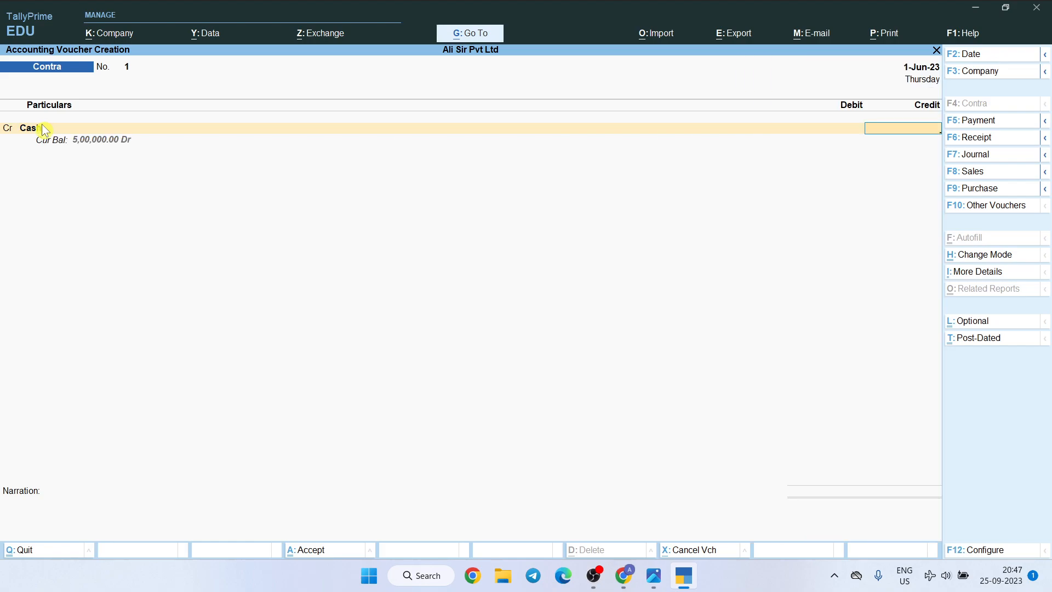
text(200000)
key(Return)
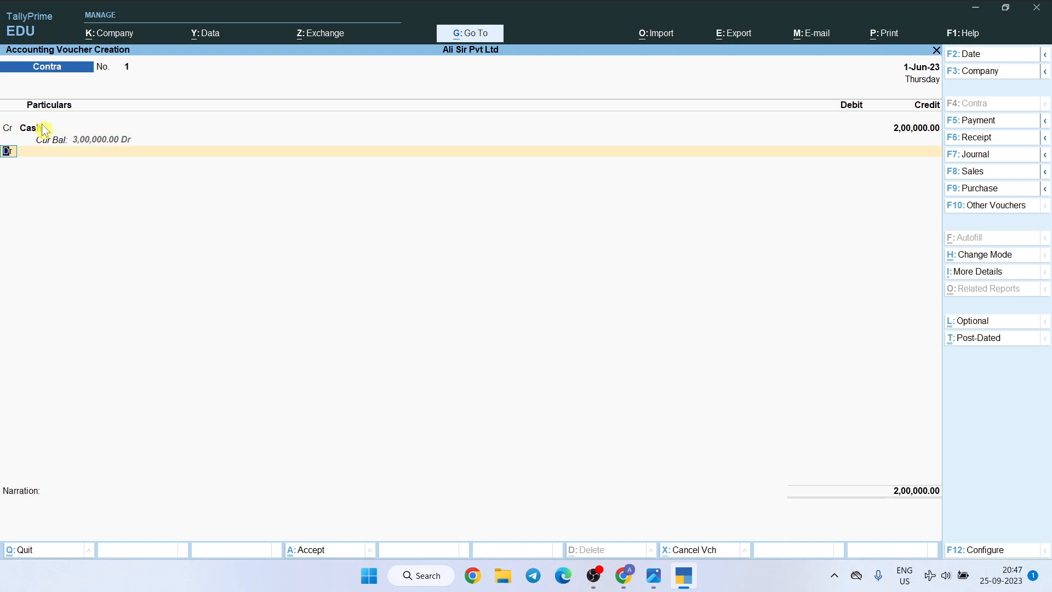
Debit Sbi Bank A/c with 2,00,000 in the Contra voucher
key(Return)
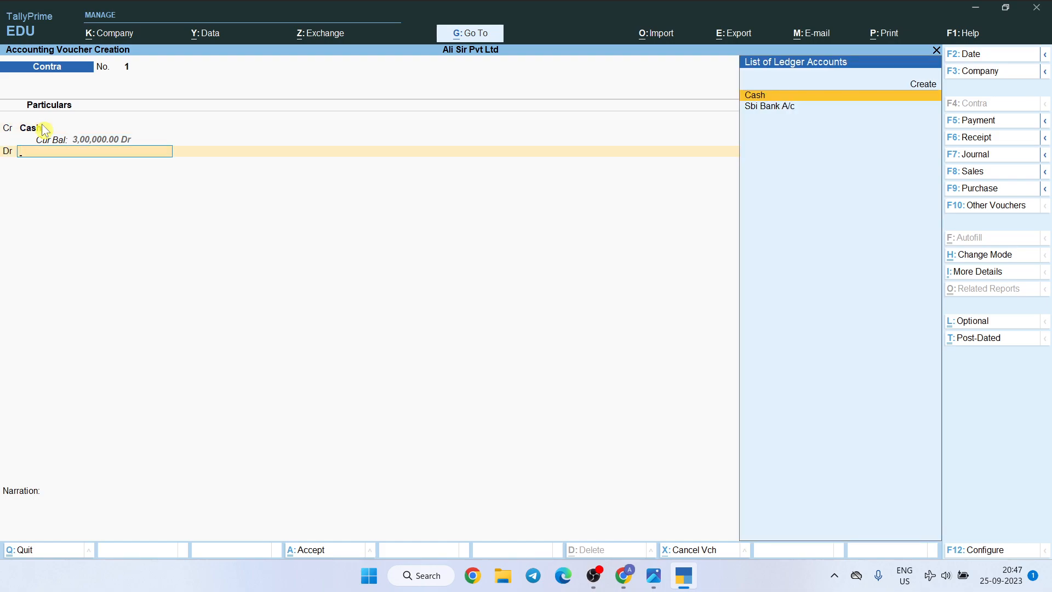
key(Down)
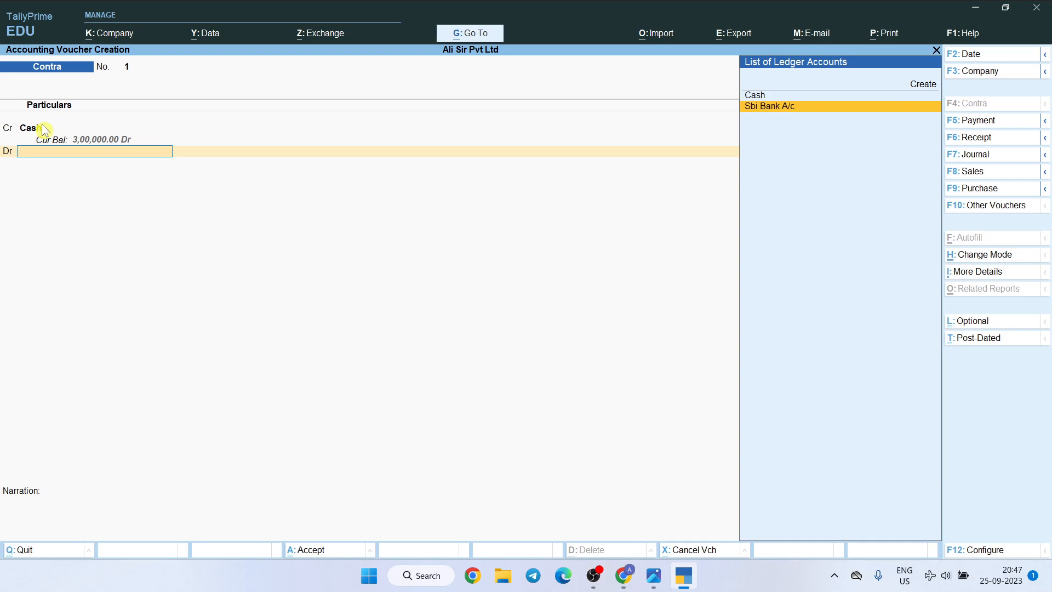
key(Return)
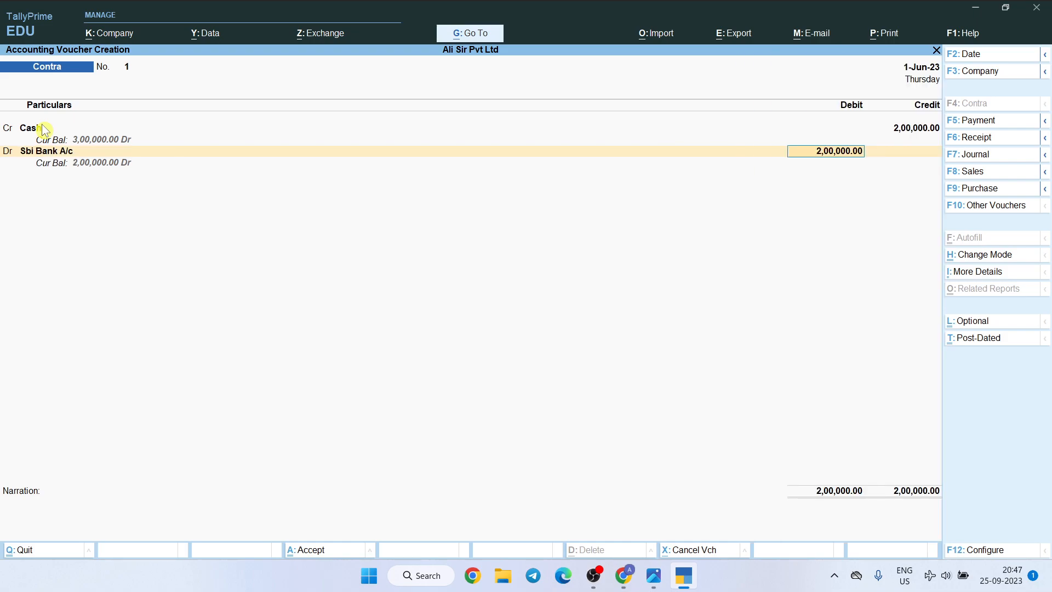
key(Return)
key(Return)
key(Return)
key(Return)
key(Return)
key(Return)
key(Return)
key(Return)
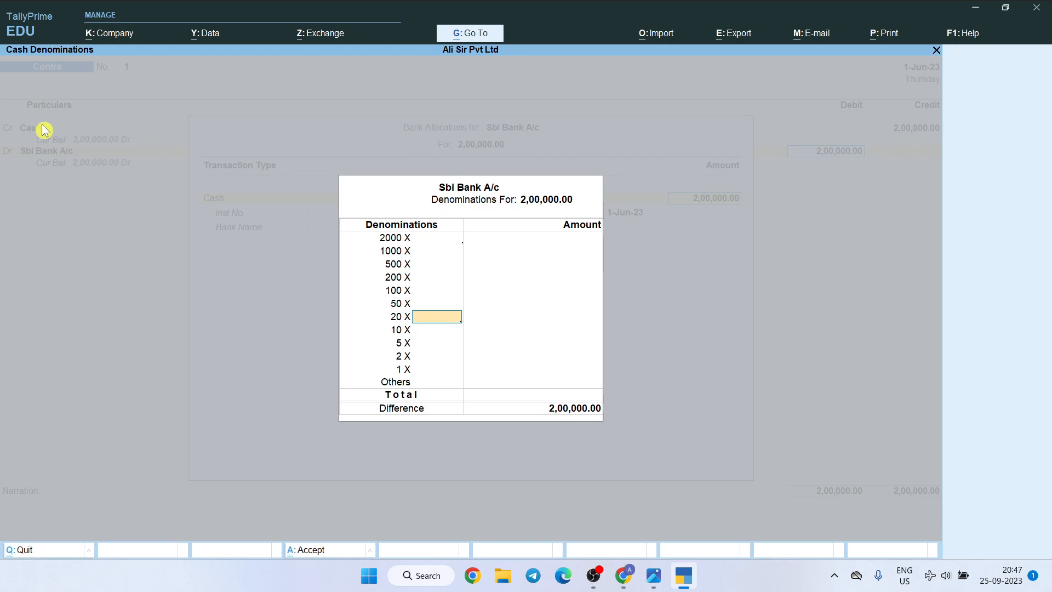
Leave the bank allocation details and cash denominations blank, and save the Contra voucher without a narration
key(Return)
key(Return)
key(Return)
key(Return)
key(Return)
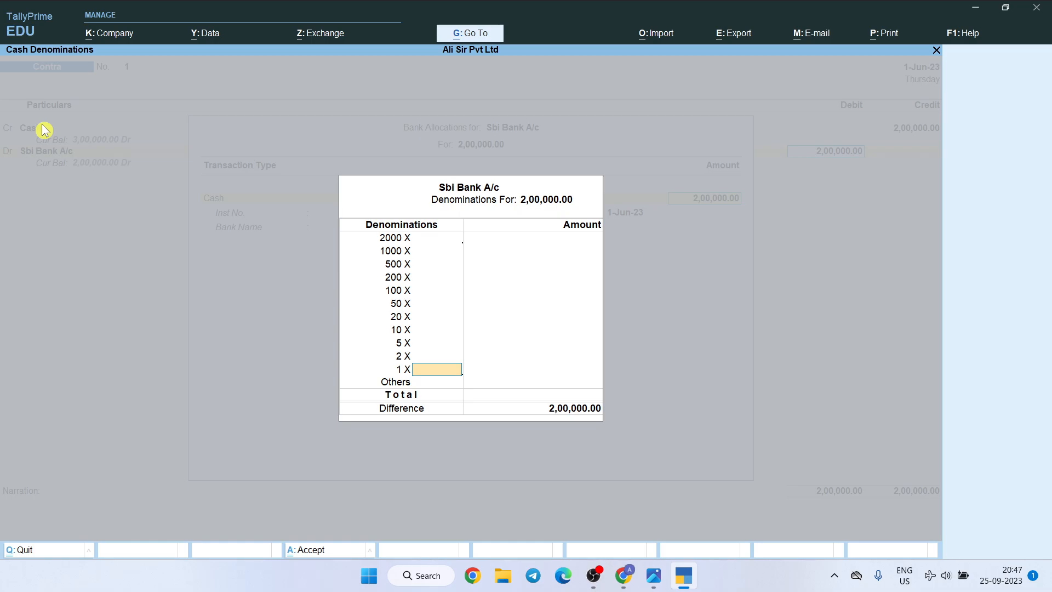
key(Return)
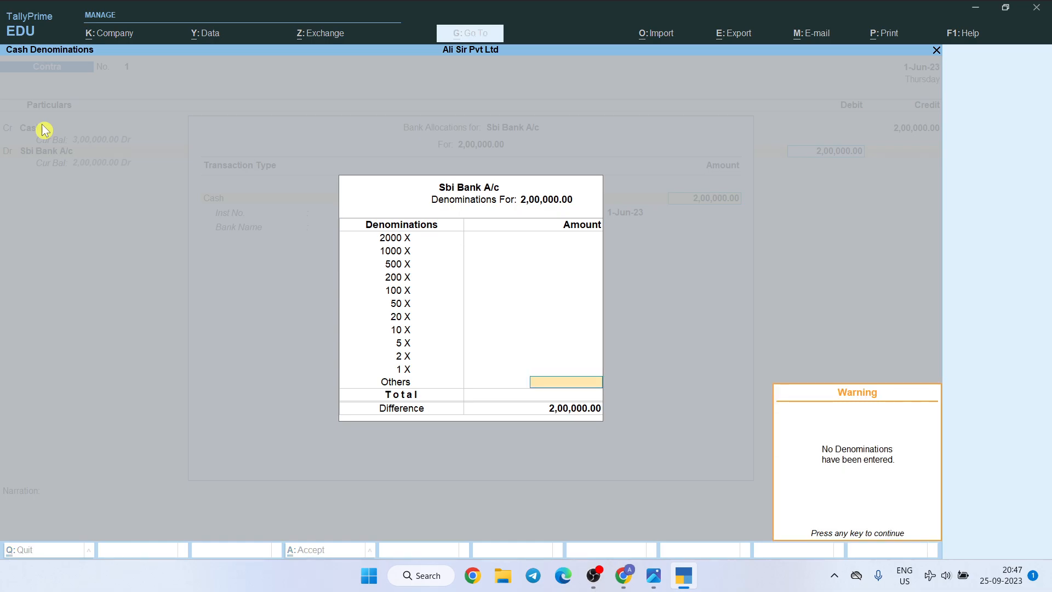
key(Return)
key(Return)
key(Return)
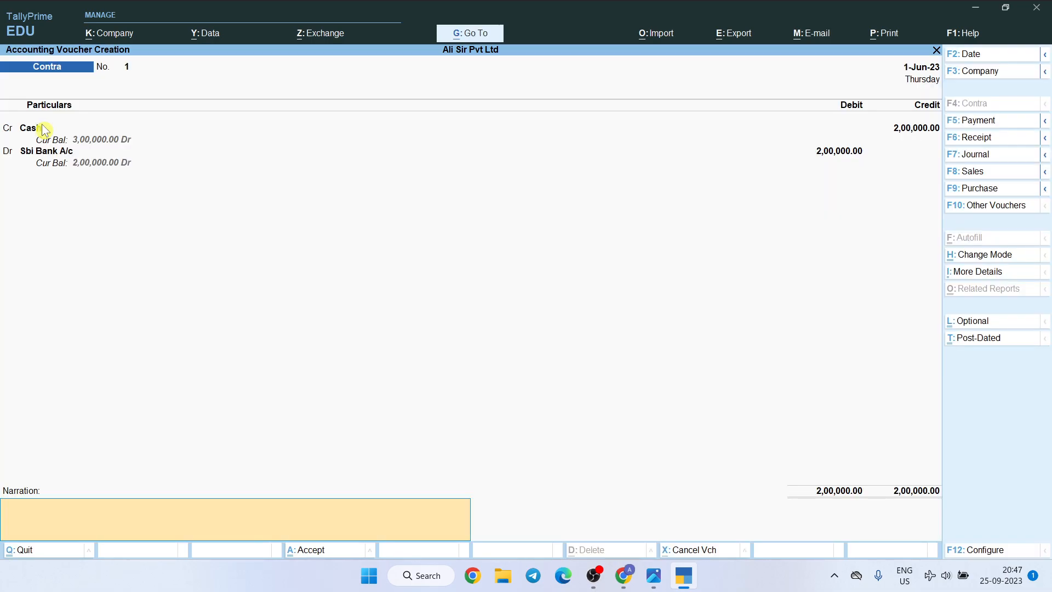
key(Return)
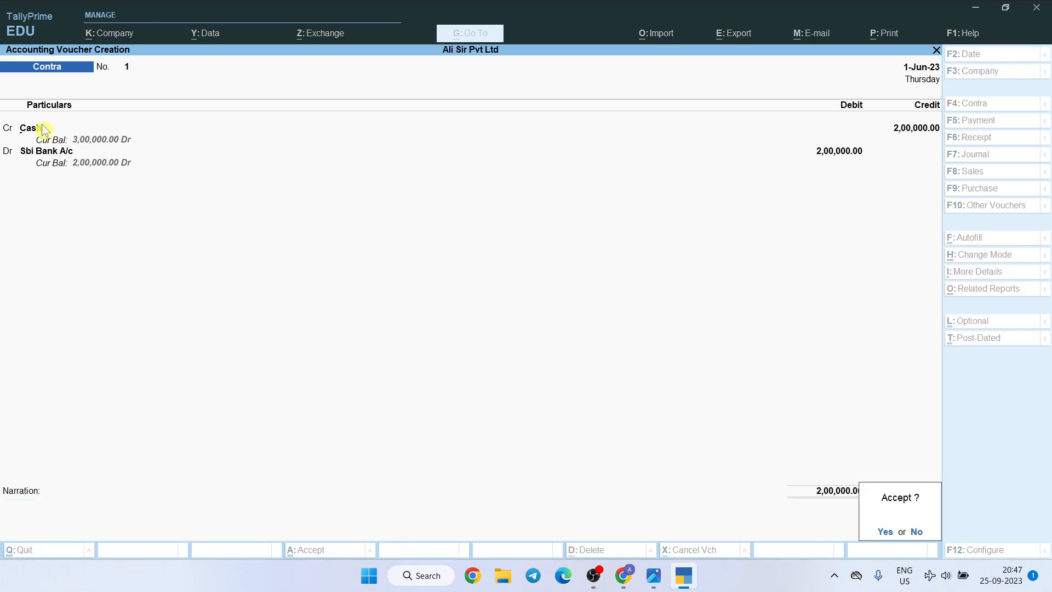
key(Return)
Check the fourth transaction in the questions image, then start a Journal voucher and debit Building A/c with 95,000
key(alt+Tab)
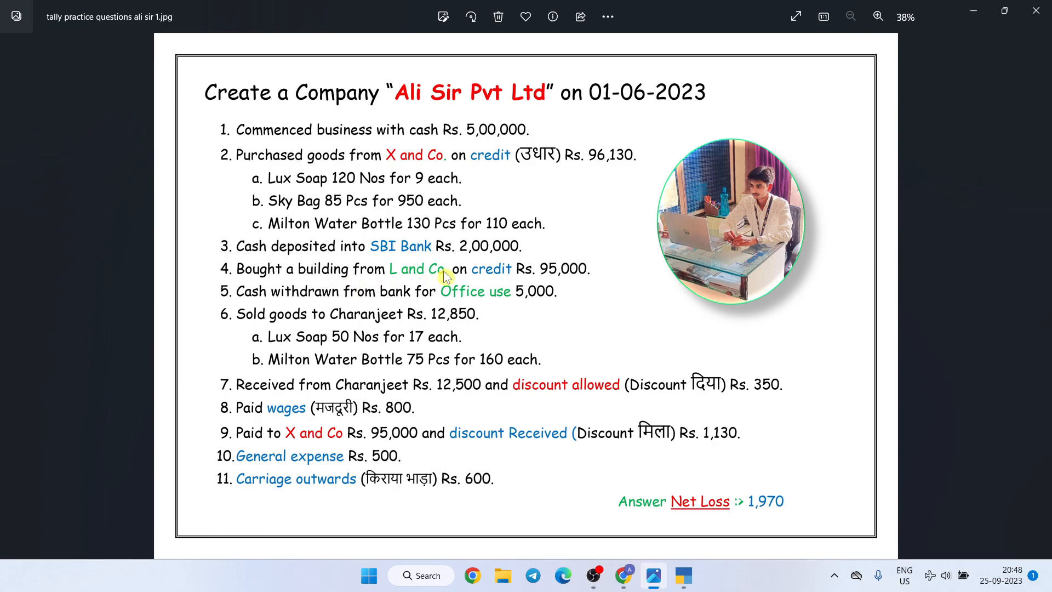
key(alt+Tab)
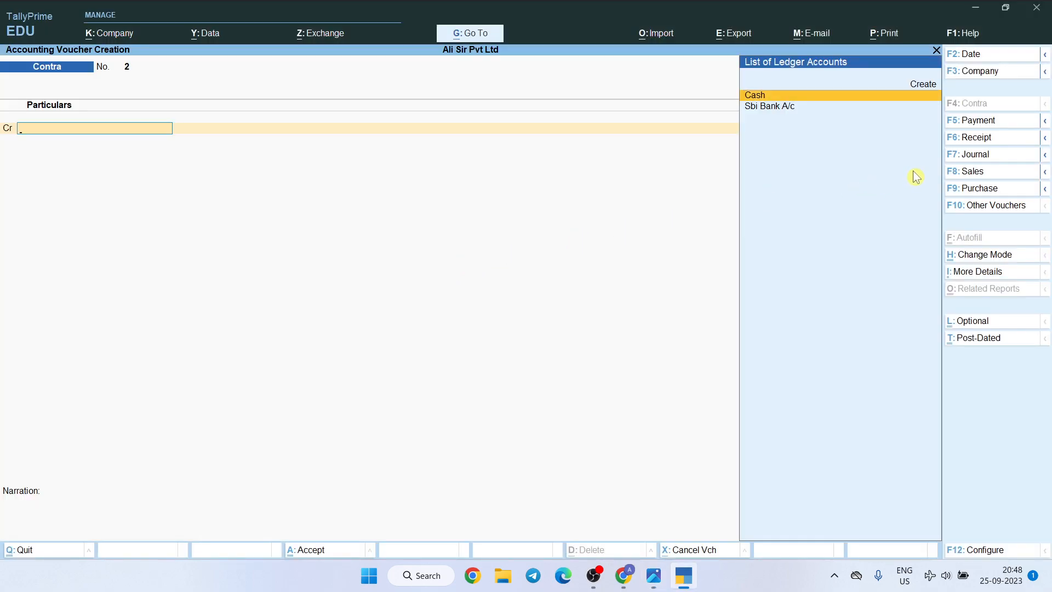
click(974, 158)
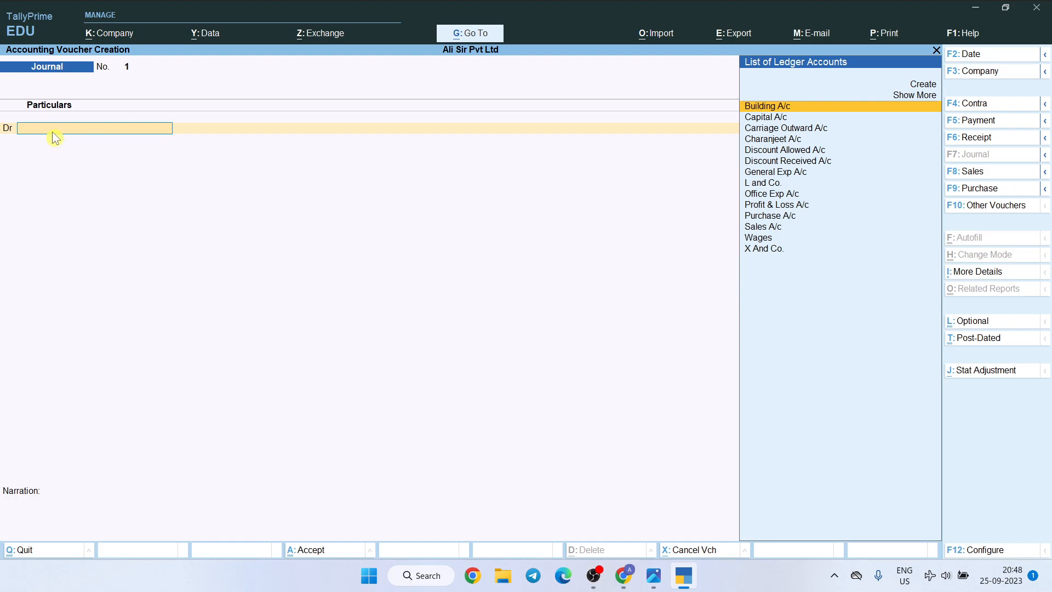
text(Bui)
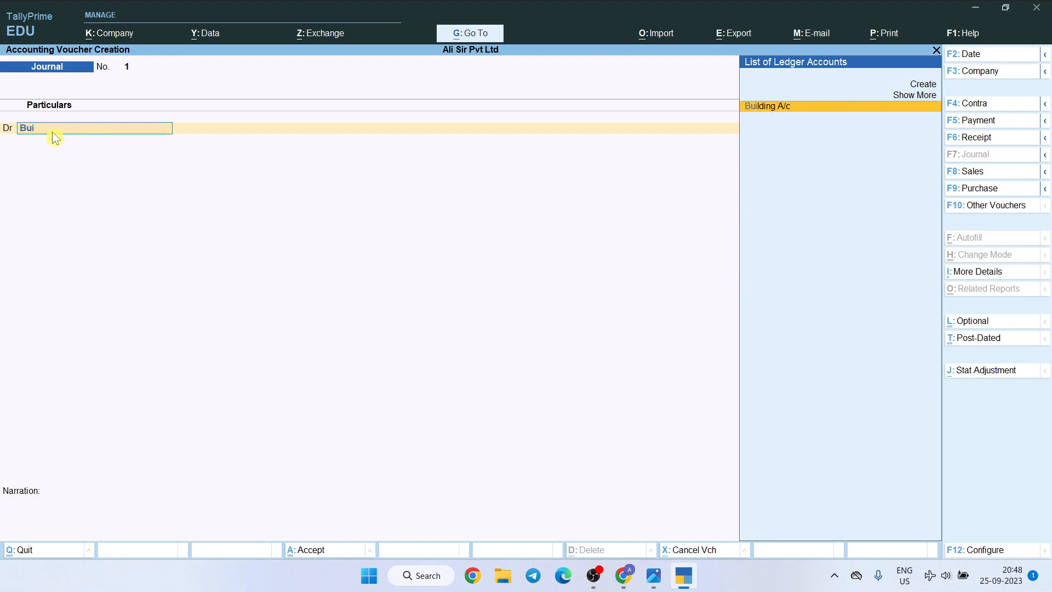
key(Return)
text(95000)
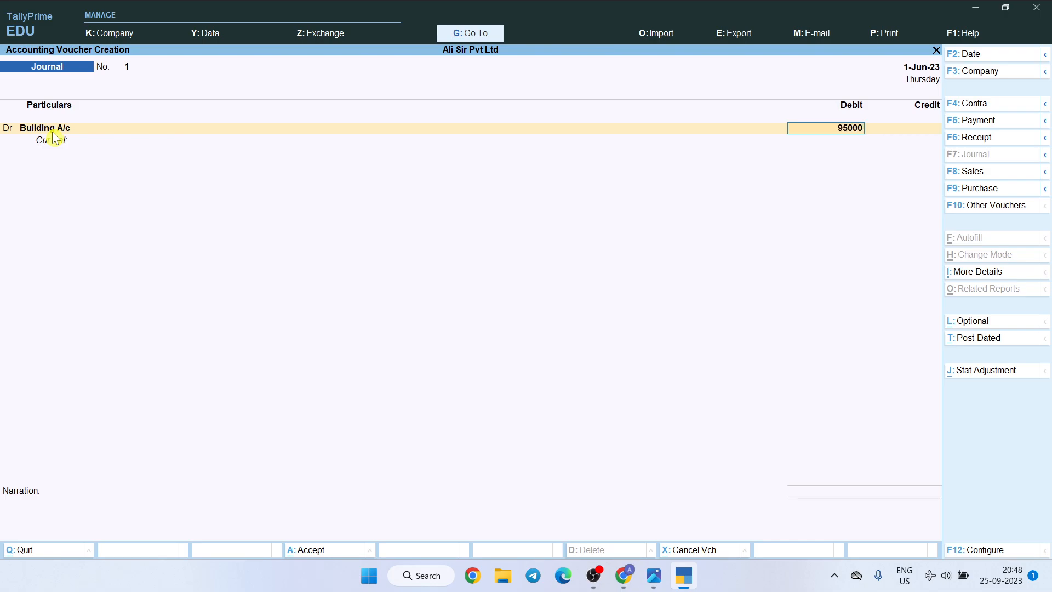
key(Return)
key(Return)
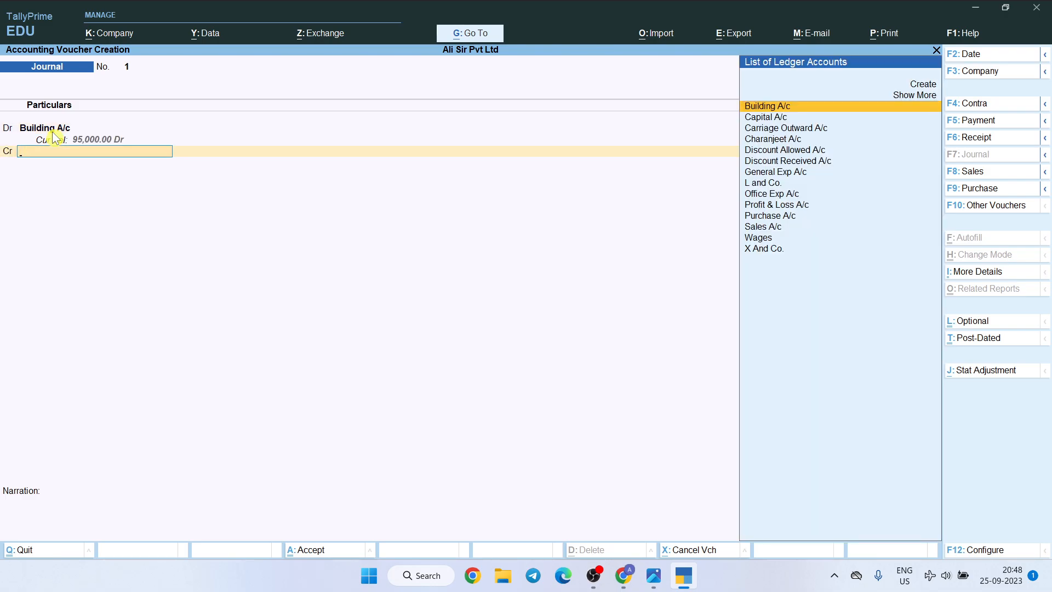
Check the building's seller in the questions image and credit L and Co. with 95,000
key(alt+Tab)
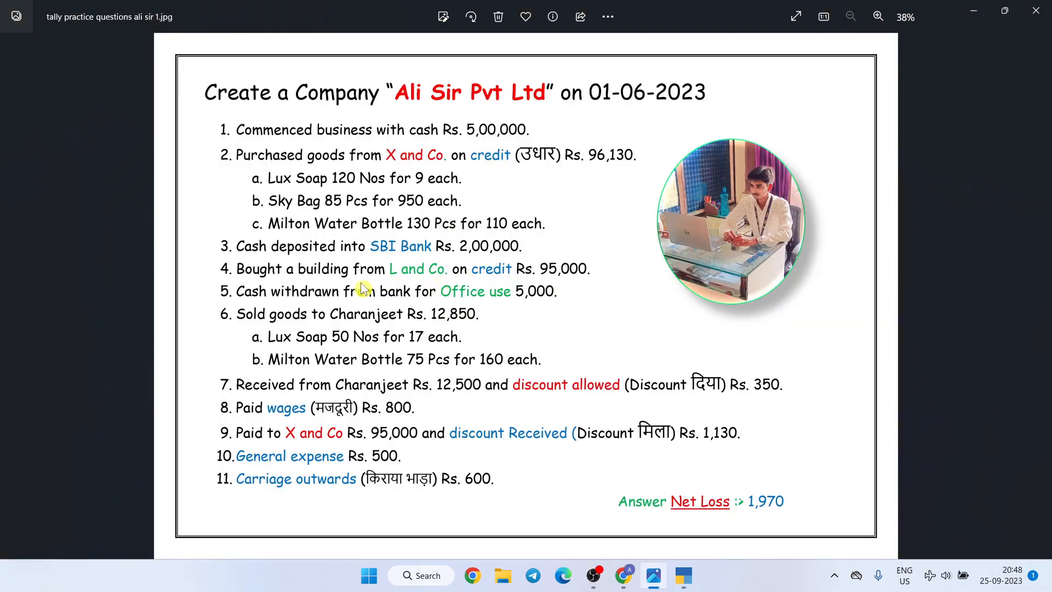
key(alt+Tab)
text(L)
key(Return)
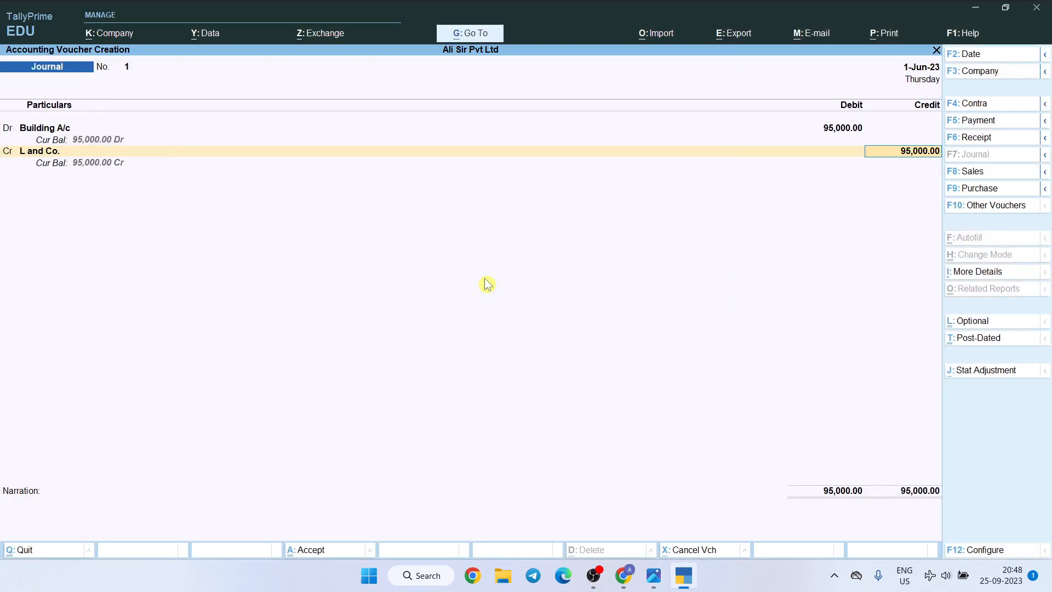
key(Return)
key(Return)
key(Return)
key(Return)
key(Return)
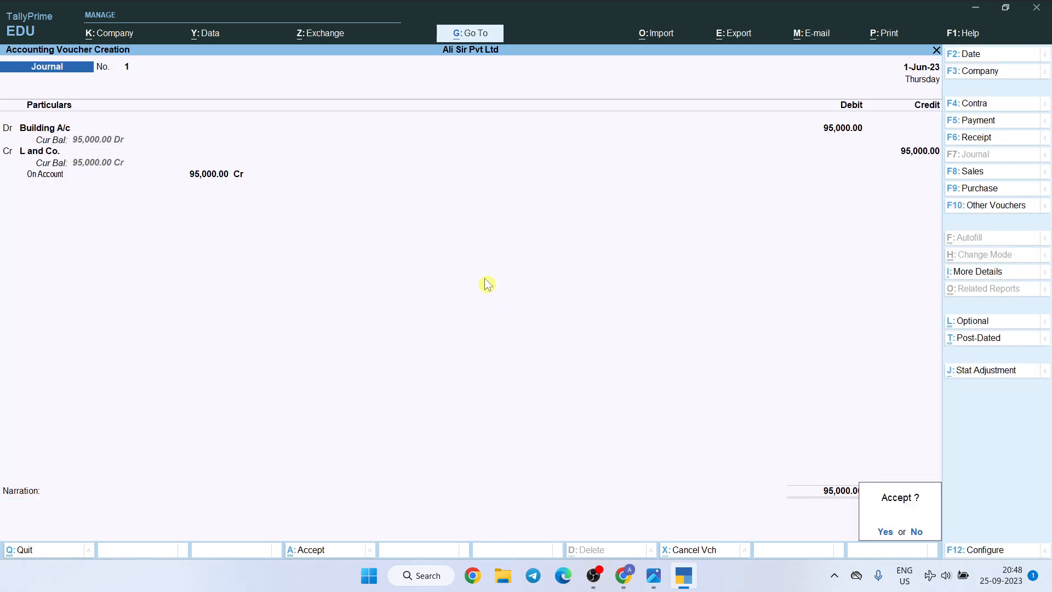
Allocate L and Co.'s amount as On Account and save the Journal voucher without a narration
key(Return)
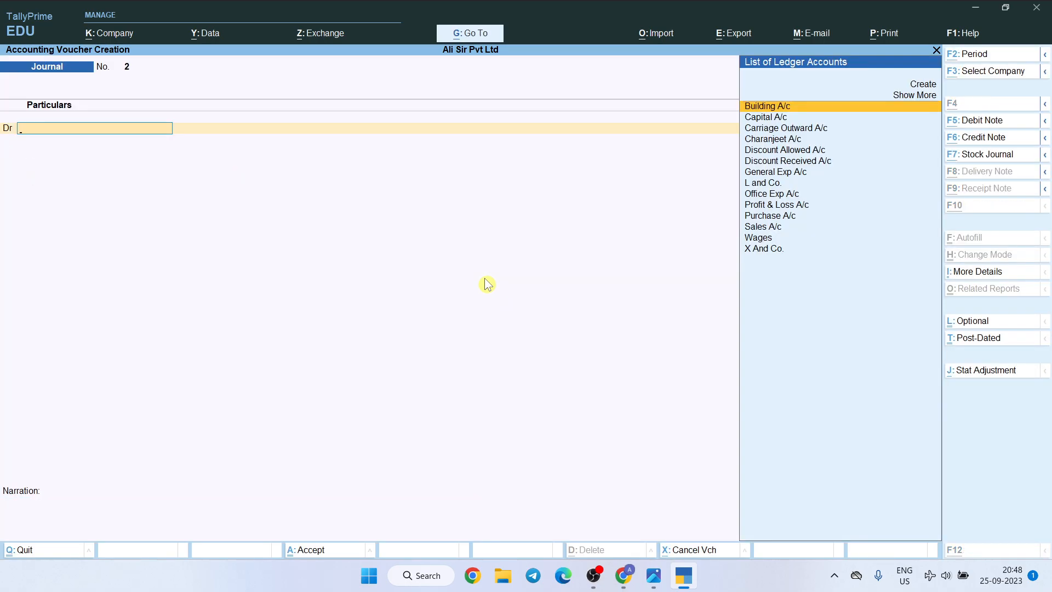
Check the fifth transaction in the questions image, then start a Payment voucher and debit Office Exp A/c with 5,000
key(alt+Tab)
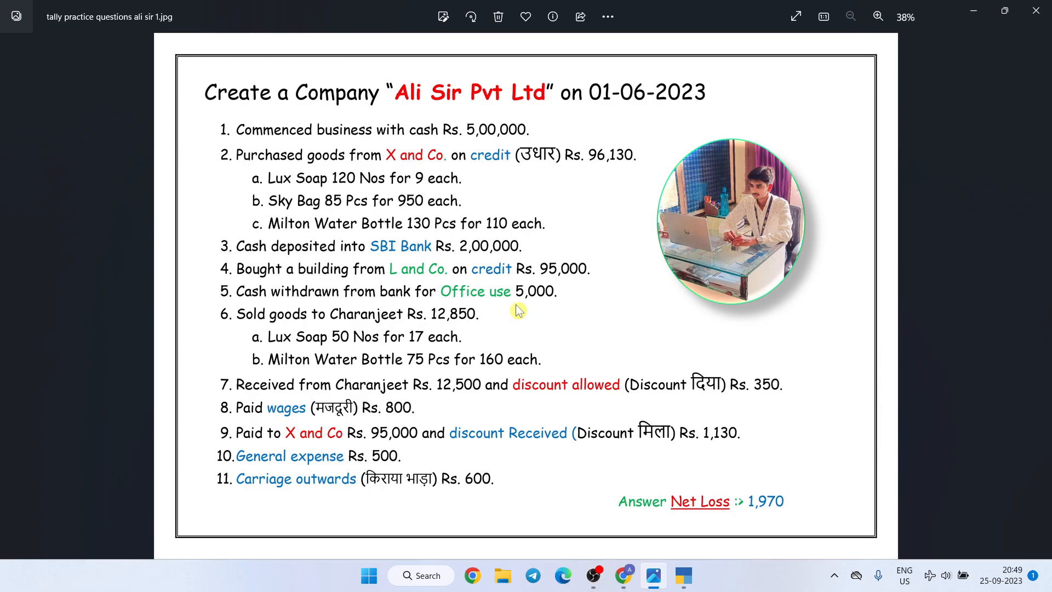
key(alt+Tab)
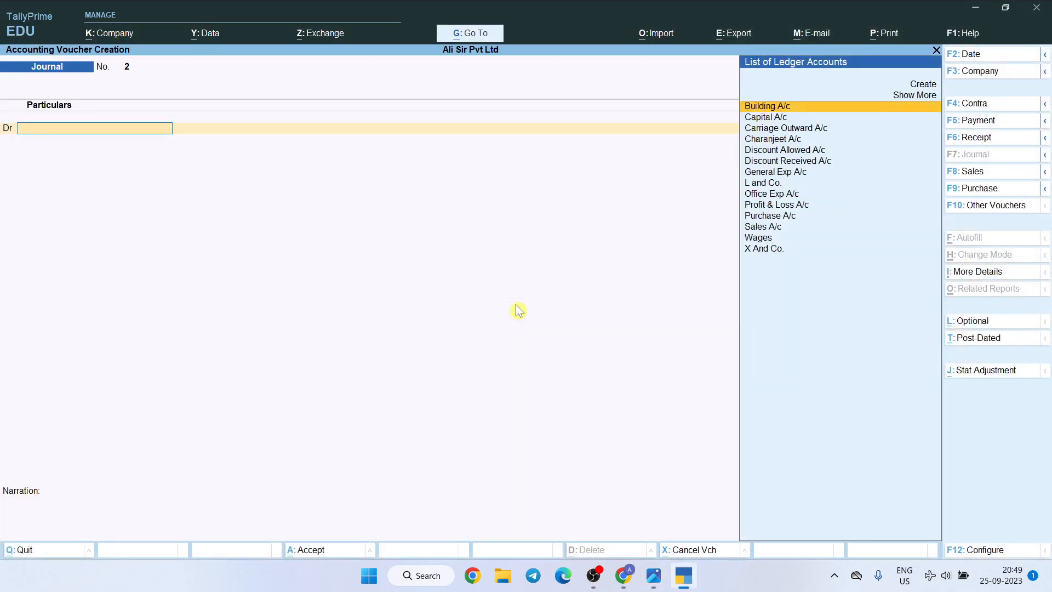
click(967, 120)
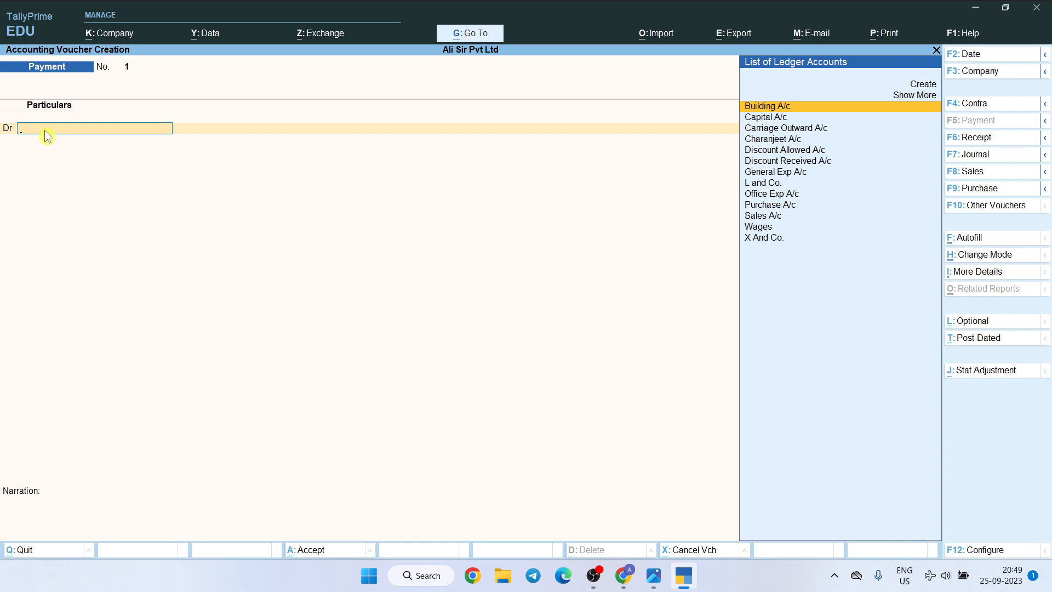
text(Office Exp A/c)
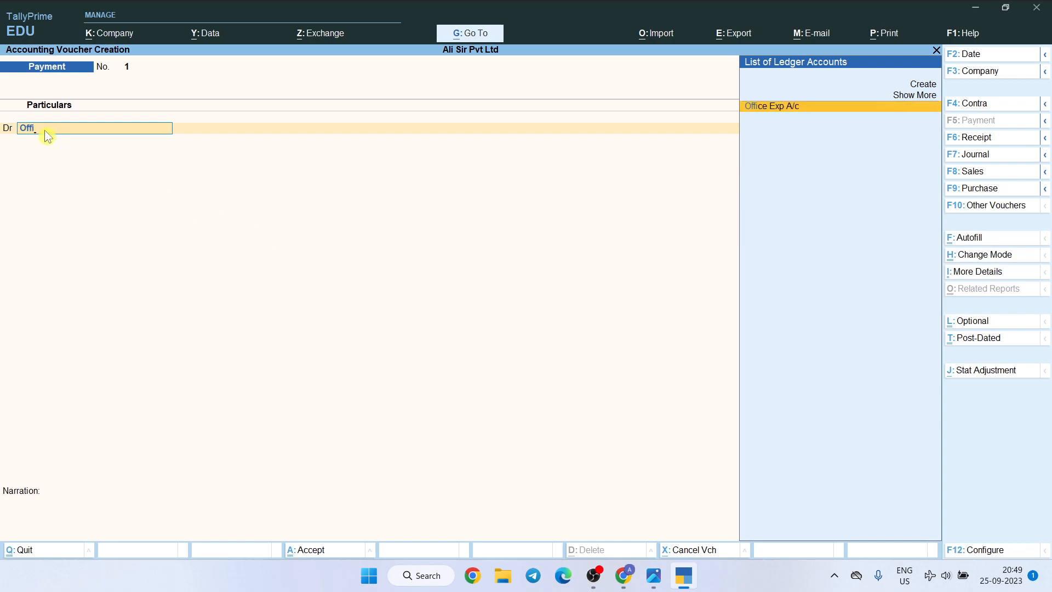
key(Return)
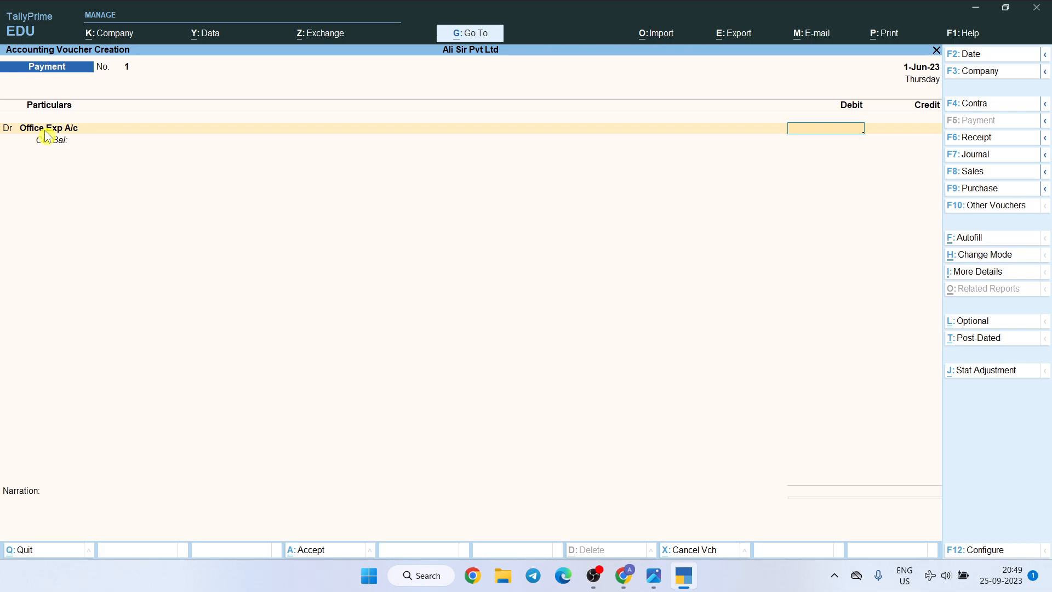
key(alt+Tab)
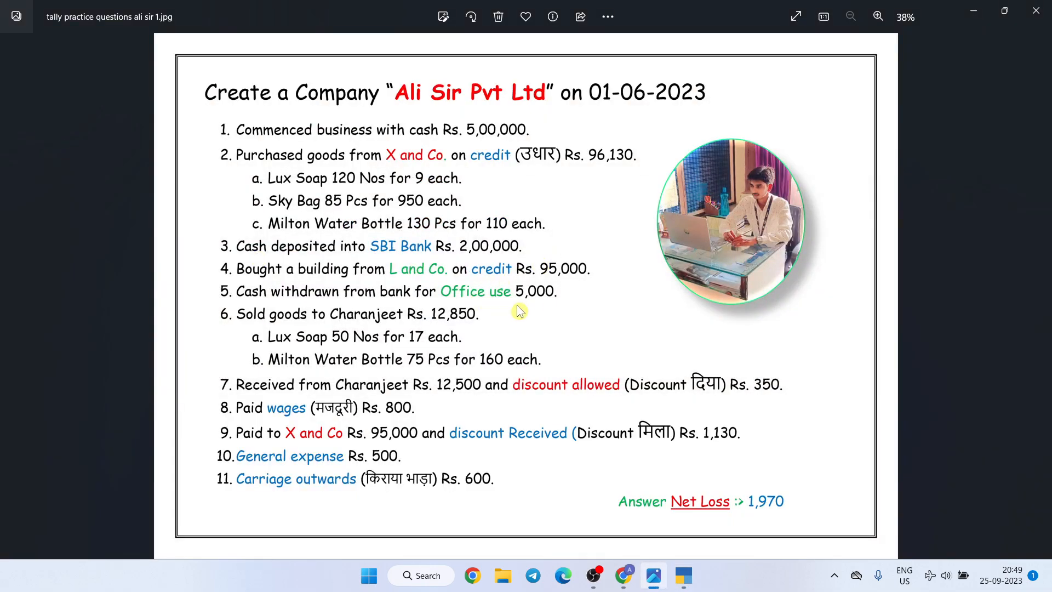
key(alt+Tab)
text(5000)
key(Return)
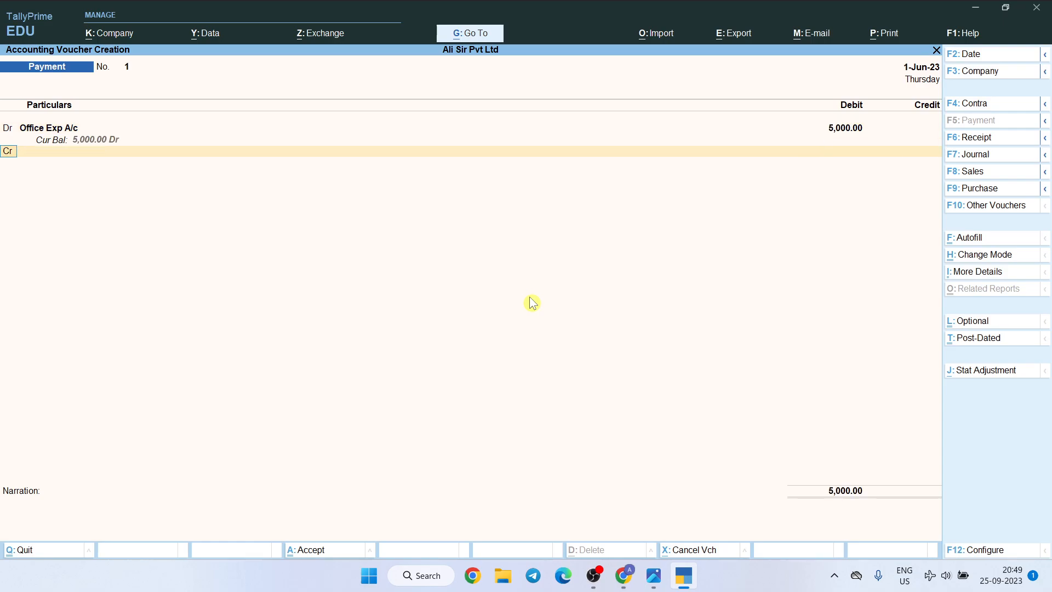
Credit Sbi Bank A/c with 5,000 by Cheque without an instrument number, and save the Payment voucher without a narration
key(Return)
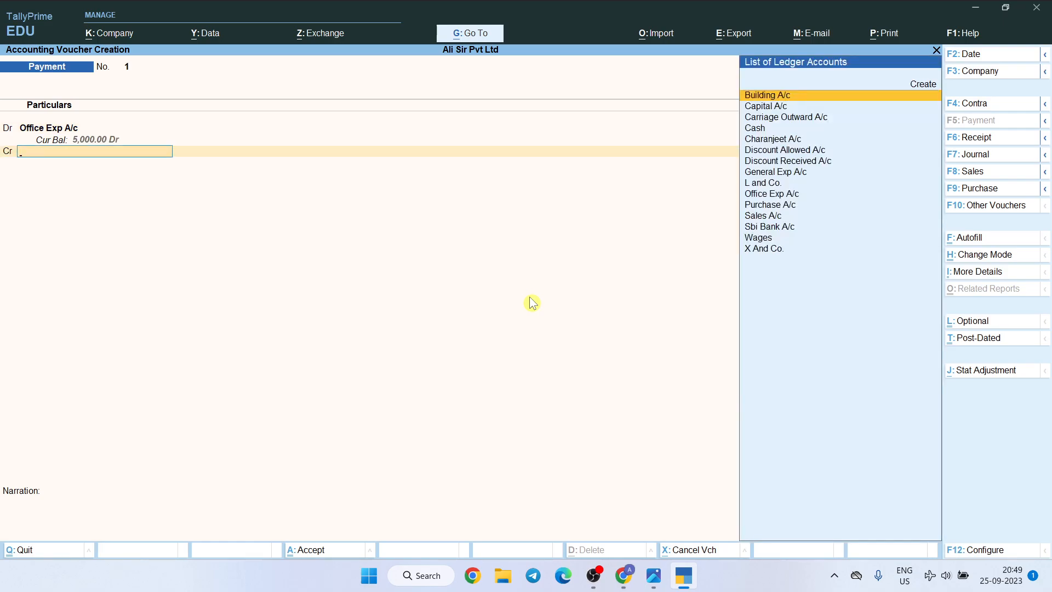
text(Sbi)
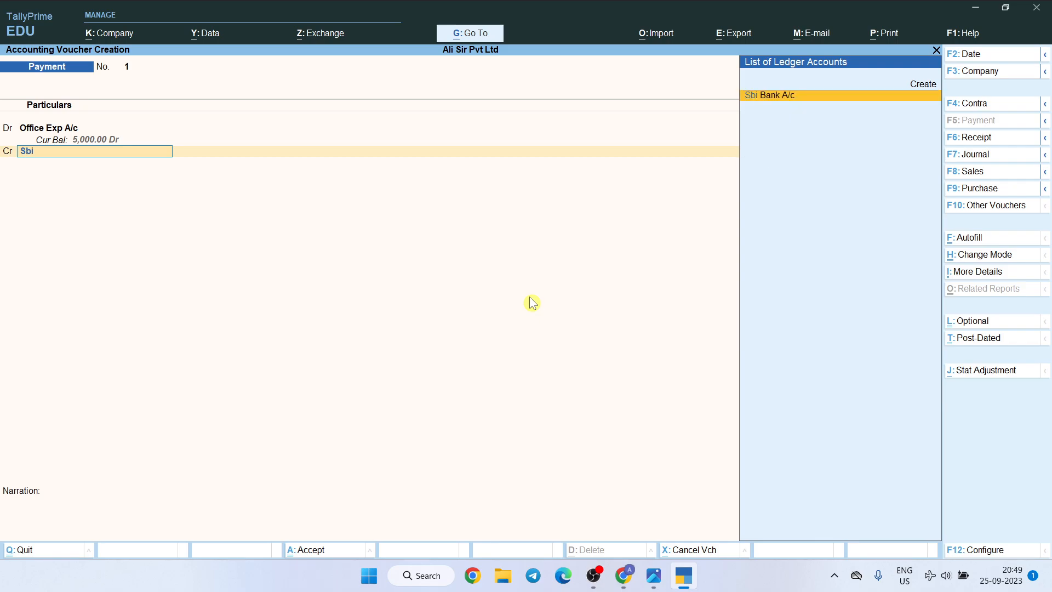
key(Return)
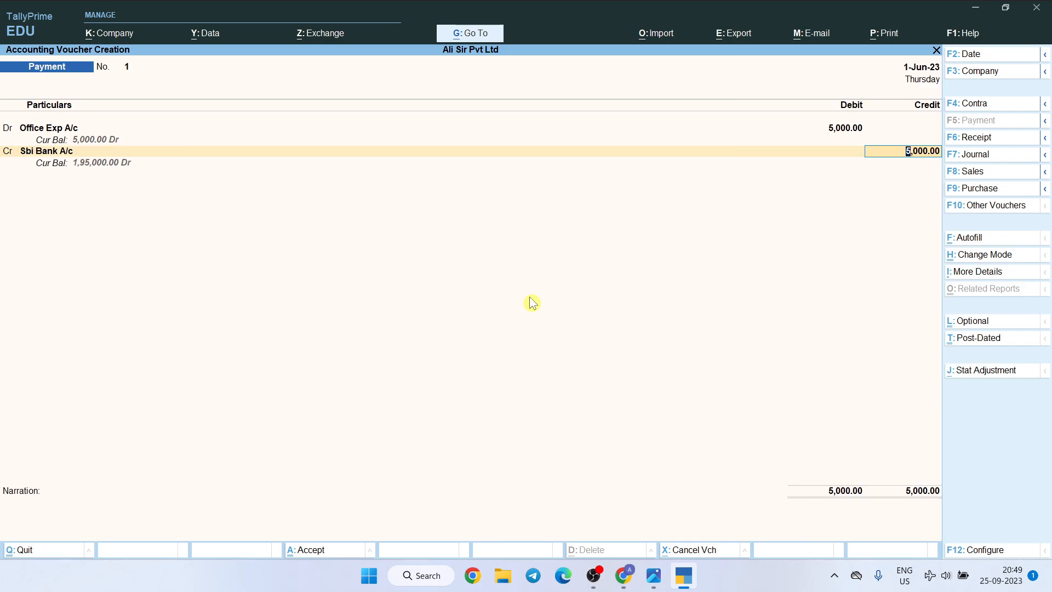
key(Return)
key(Return)
key(Return)
key(Return)
key(Return)
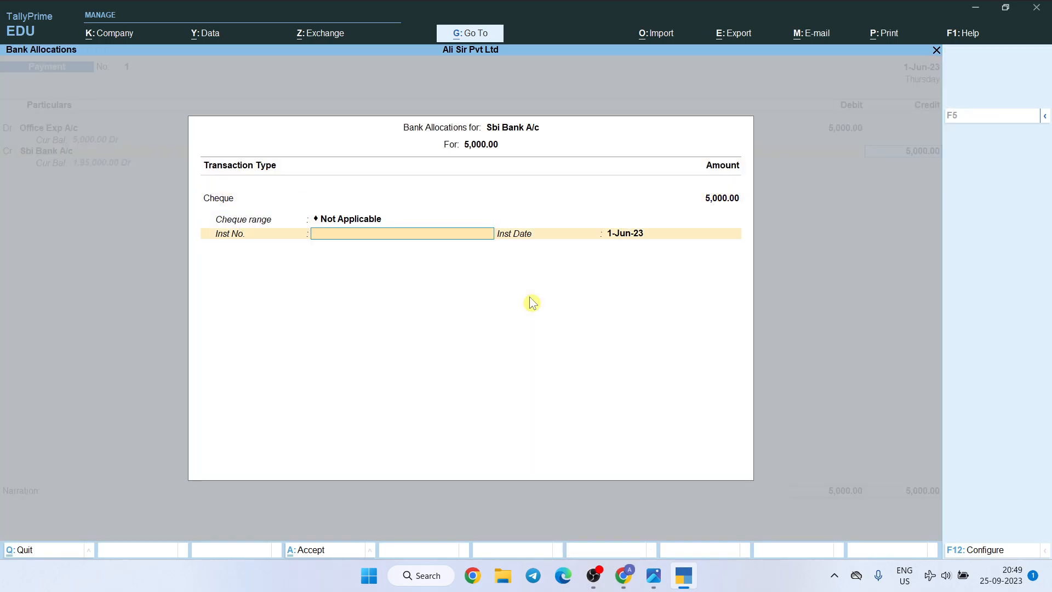
key(Return)
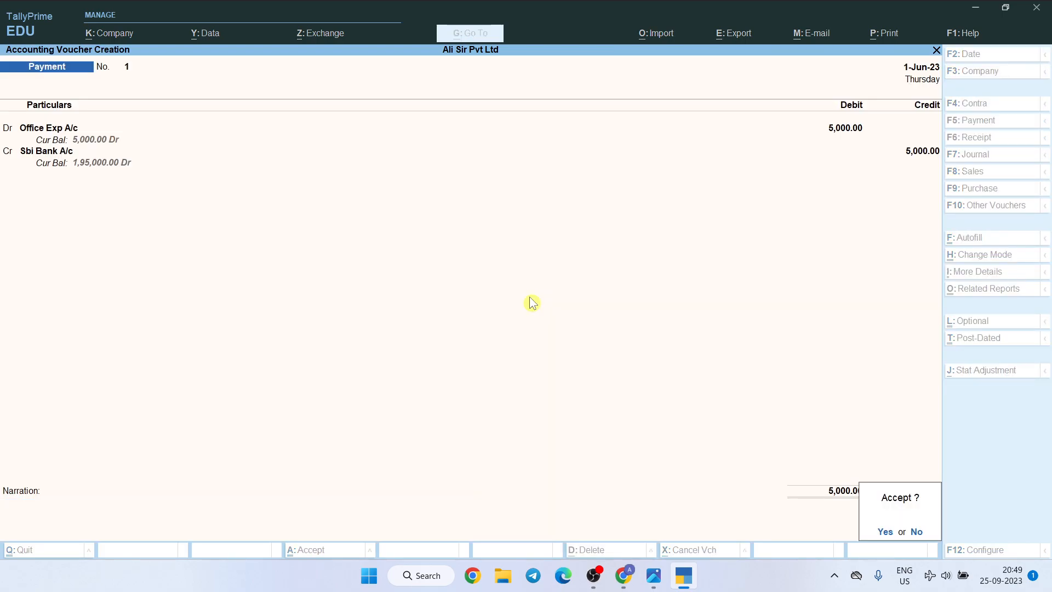
key(Return)
Check the sixth transaction in the questions image, then start a Sales voucher with the customer's ledger as the party account
key(alt+Tab)
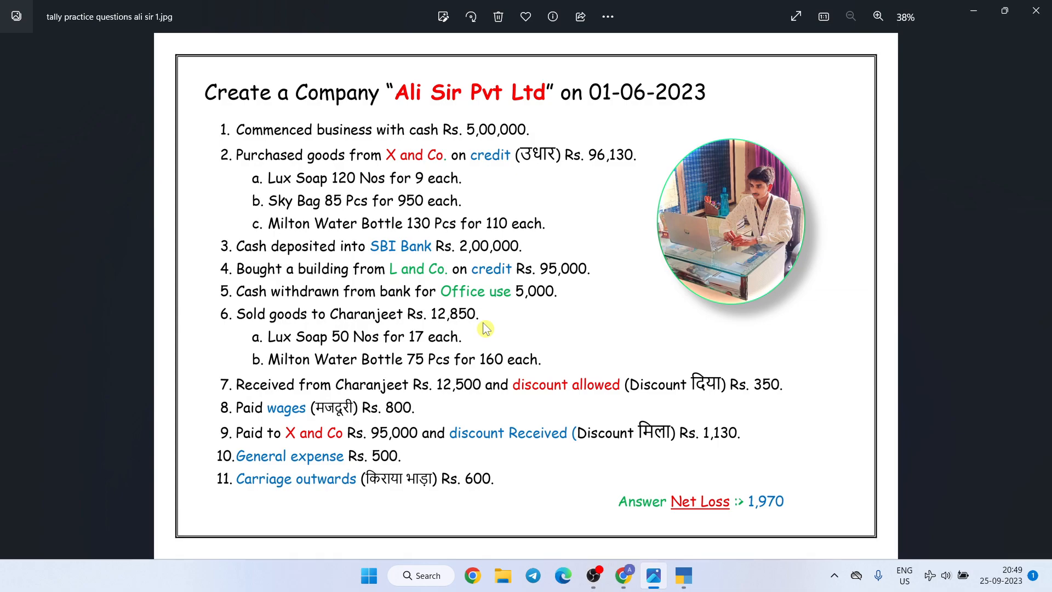
key(alt+Tab)
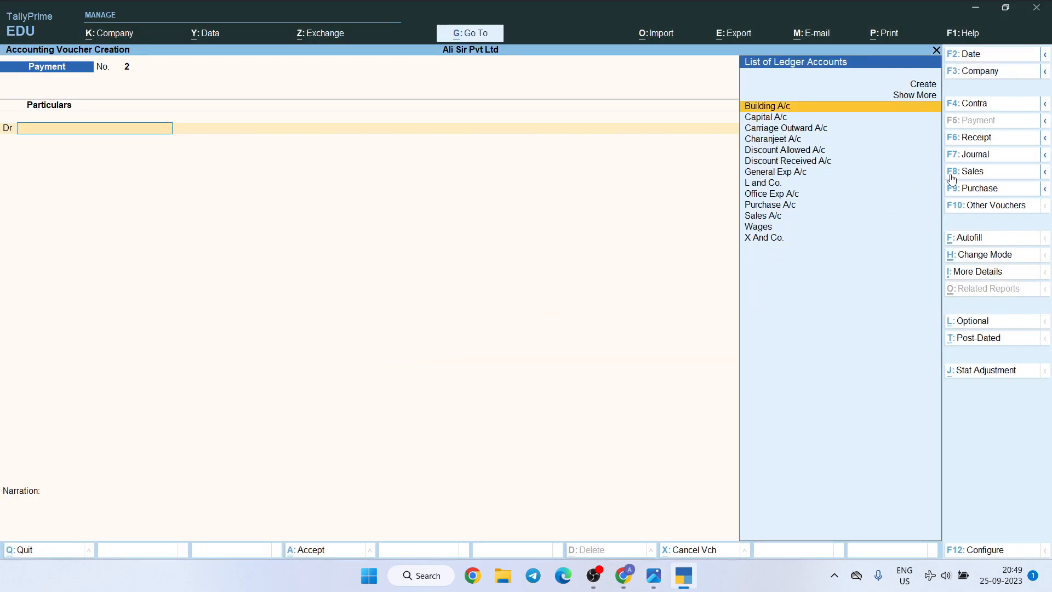
click(969, 171)
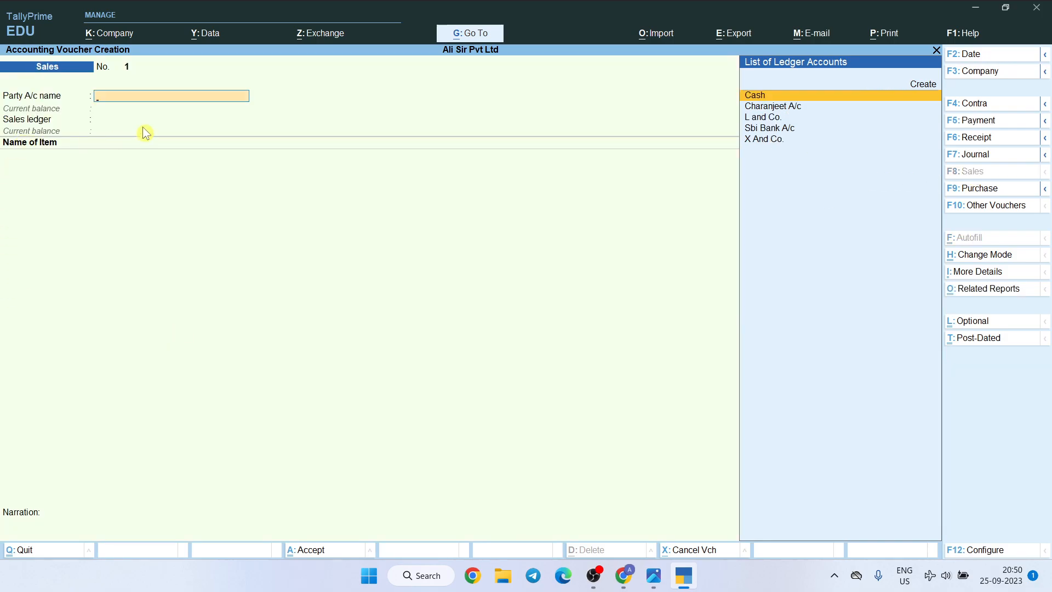
text(Chara)
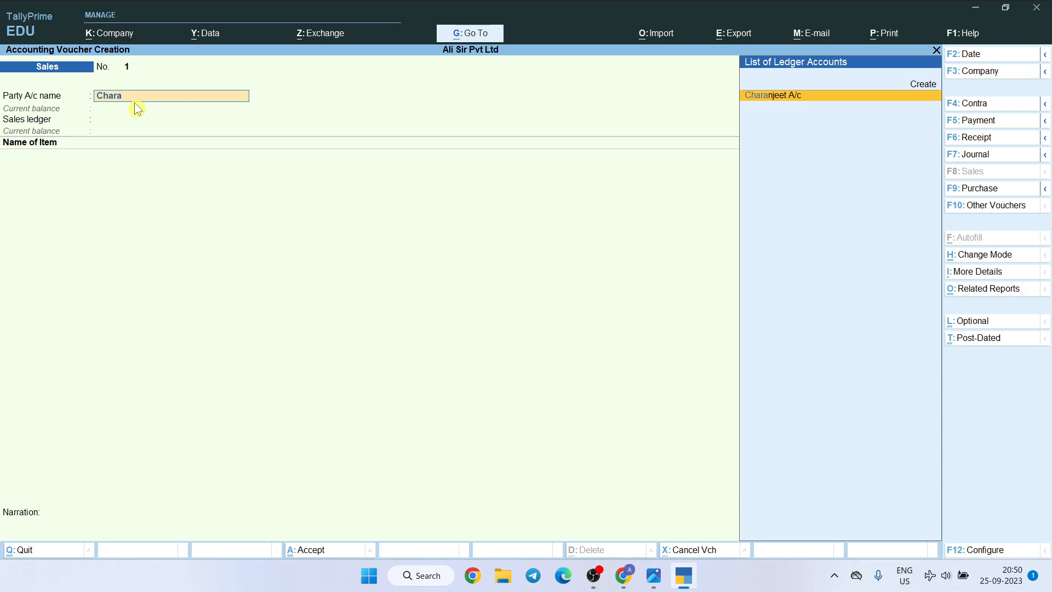
key(Return)
Leave the dispatch details blank, keep the default party details, and choose Sales A/c as the sales ledger
key(Return)
key(Return)
key(Return)
key(Return)
key(Return)
key(Return)
key(Return)
key(Return)
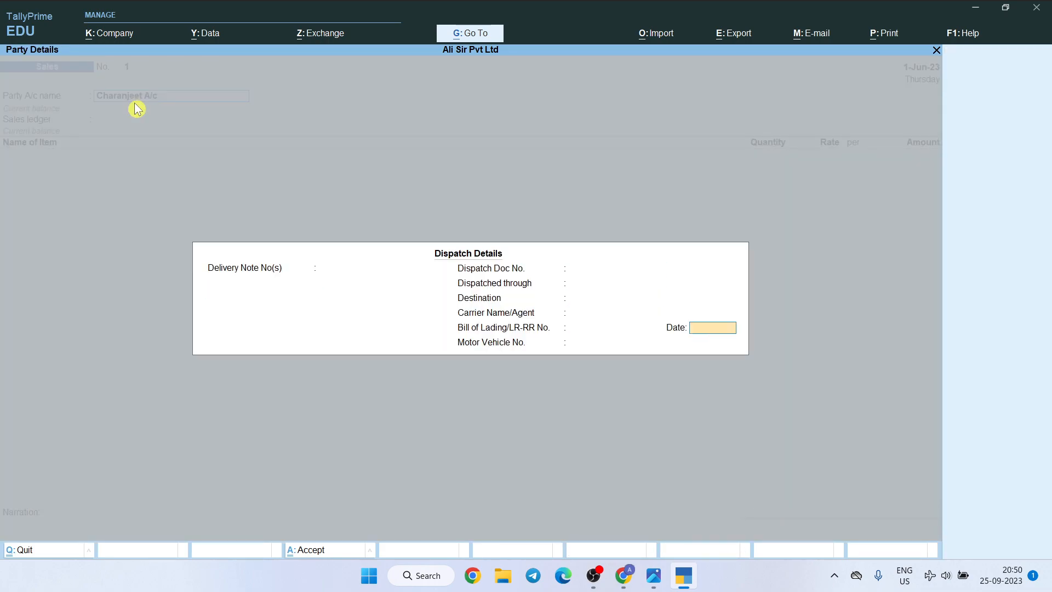
key(Return)
key(Return)
key(Return)
key(Return)
key(Return)
key(Return)
key(Return)
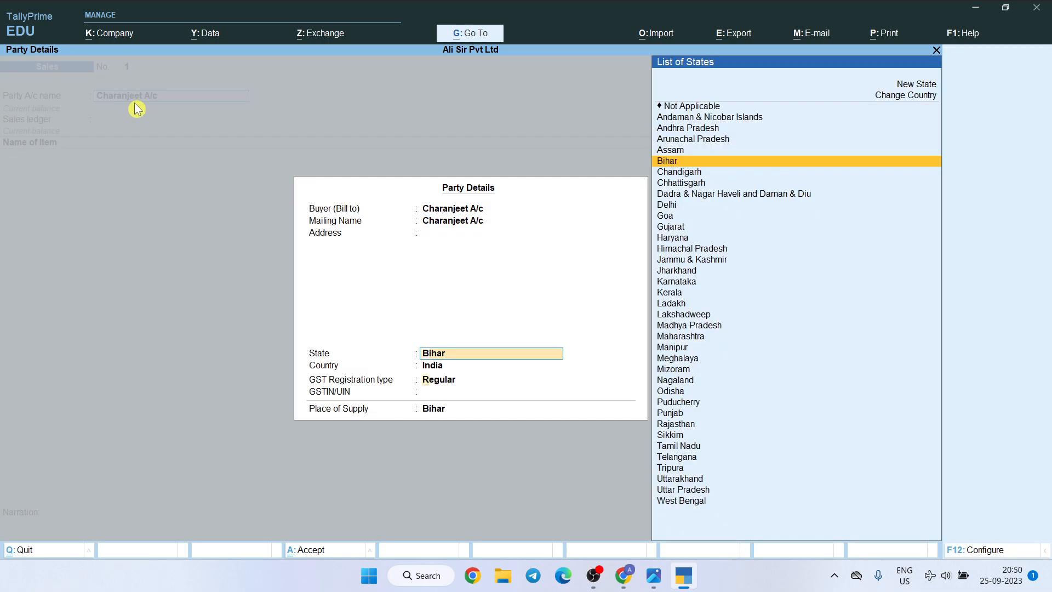
key(Return)
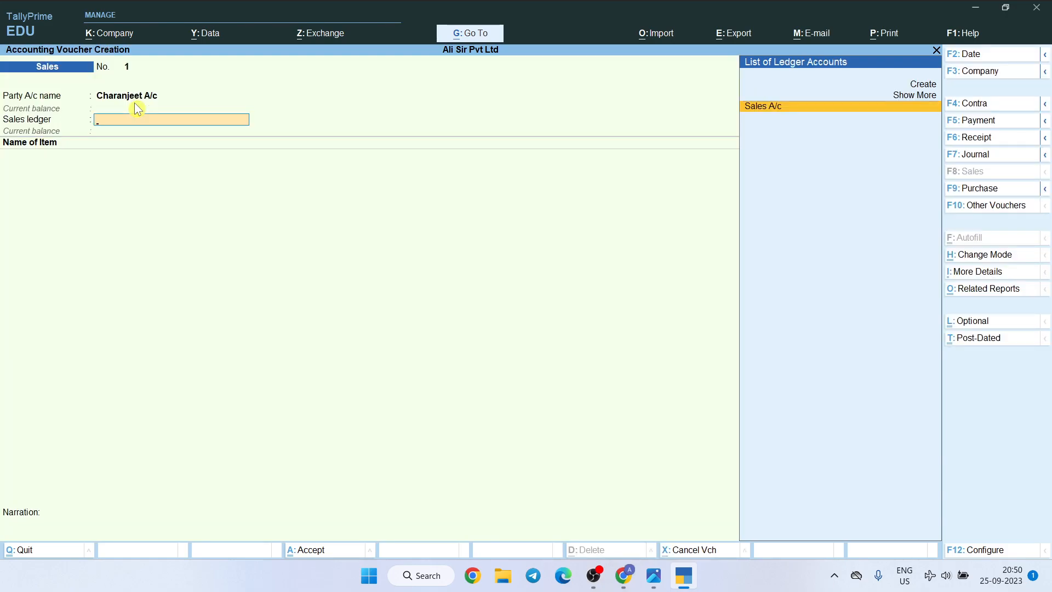
key(Return)
Check the sold items in the questions image and add Lux Soap with quantity 50 Nos at a rate of 17
key(alt+Tab)
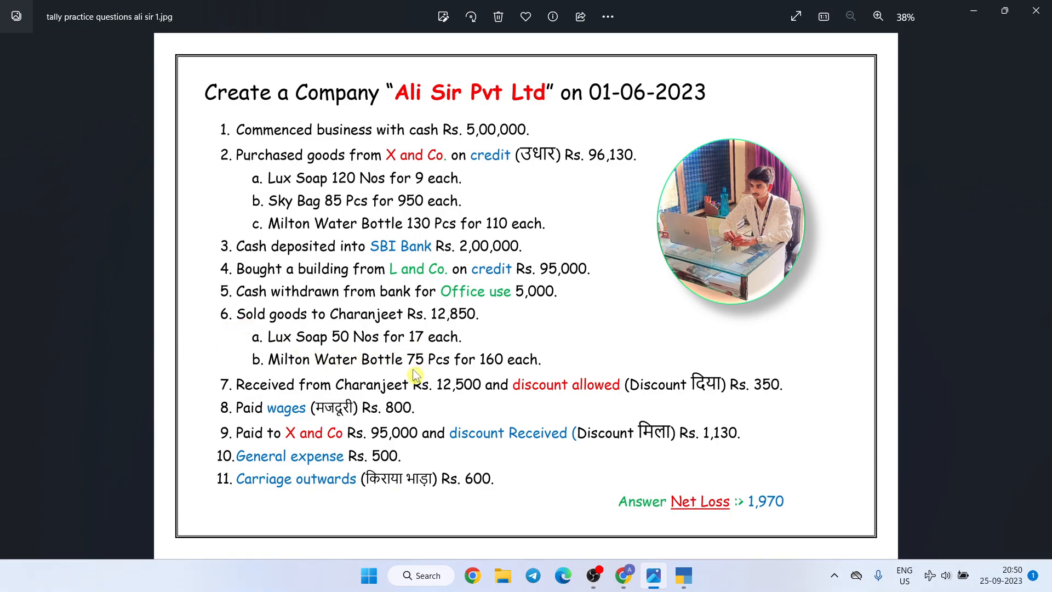
key(alt+Tab)
text(Lux)
key(Return)
text(50)
key(Return)
text(17)
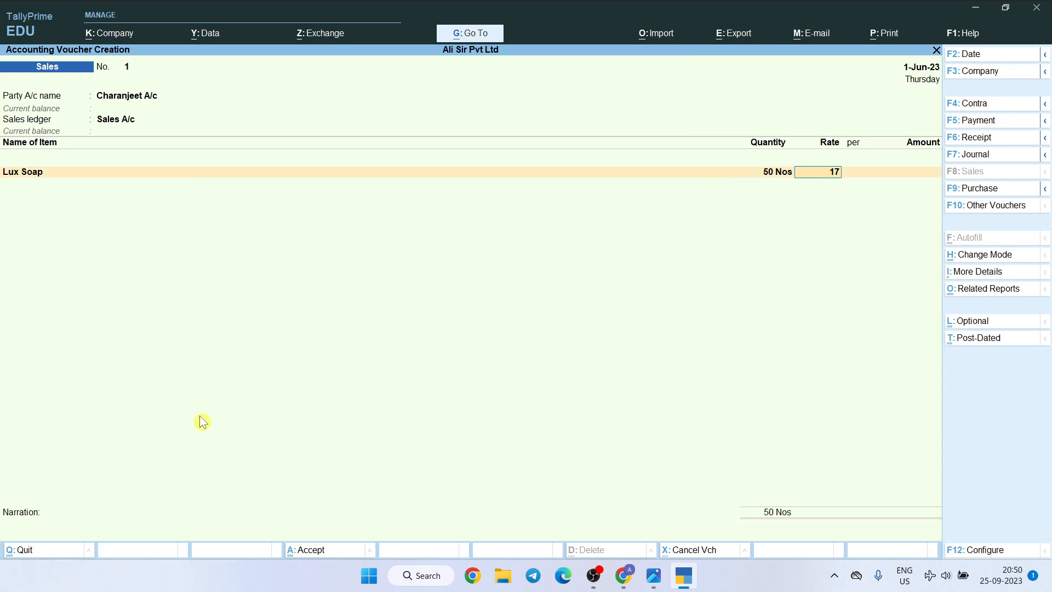
key(Return)
key(Return)
key(Return)
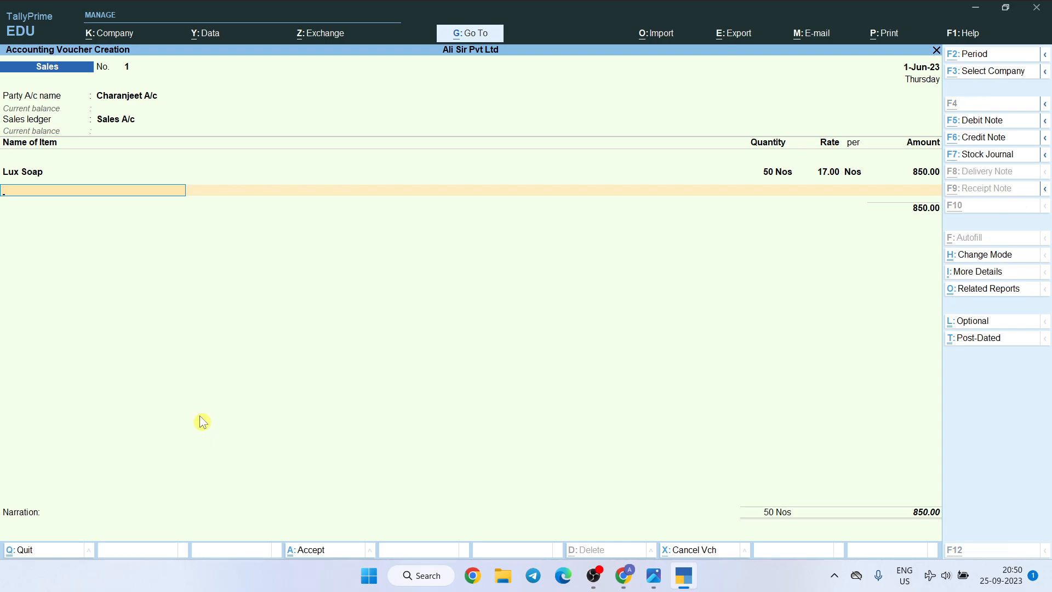
Check the Milton Water Bottle's quantity and rate in the questions image, then return to the Sales voucher in TallyPrime
key(alt+Tab)
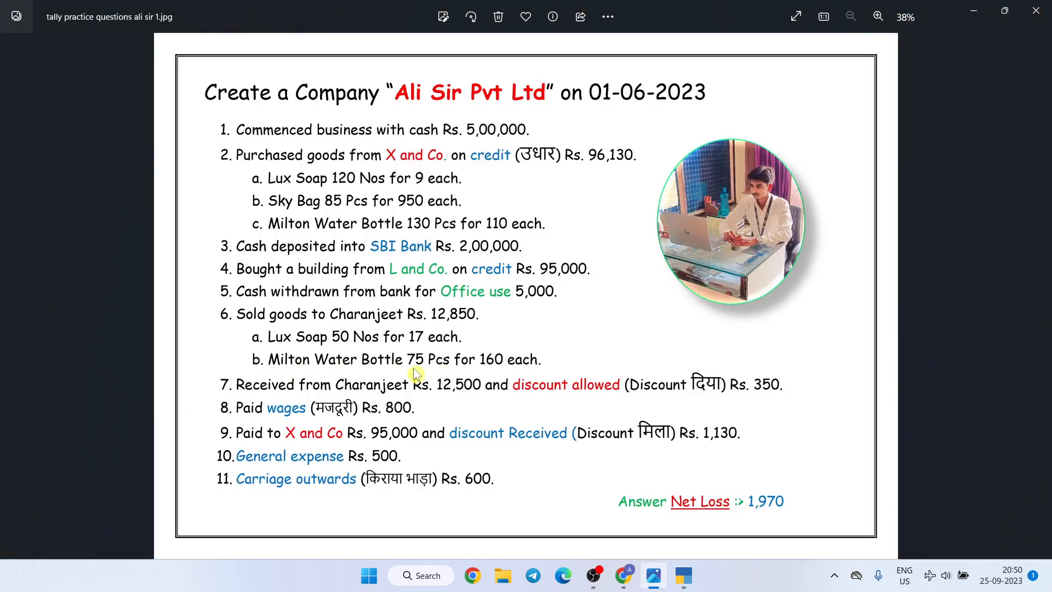
key(alt+Tab)
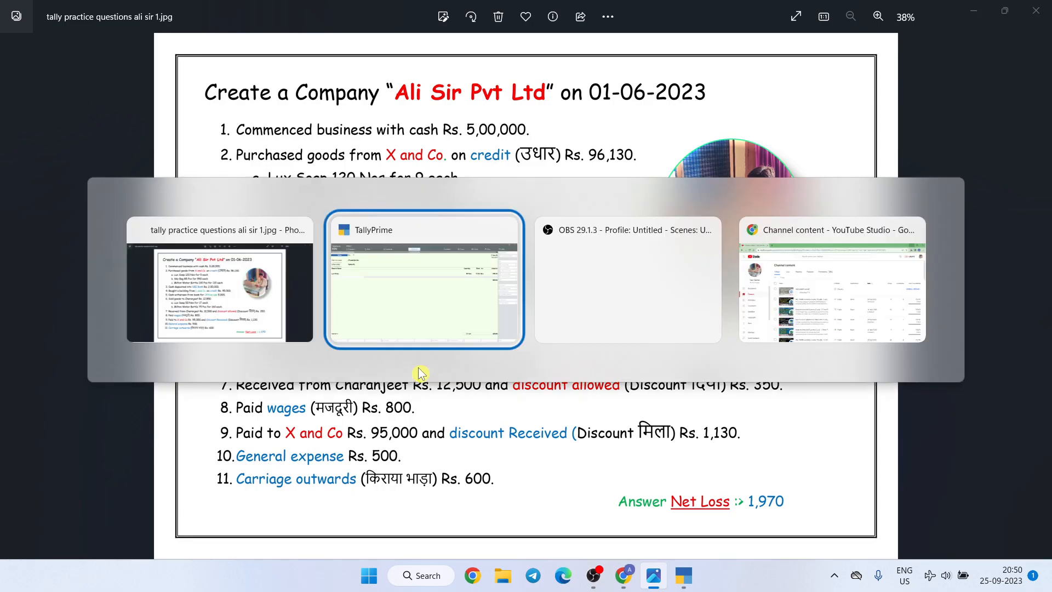
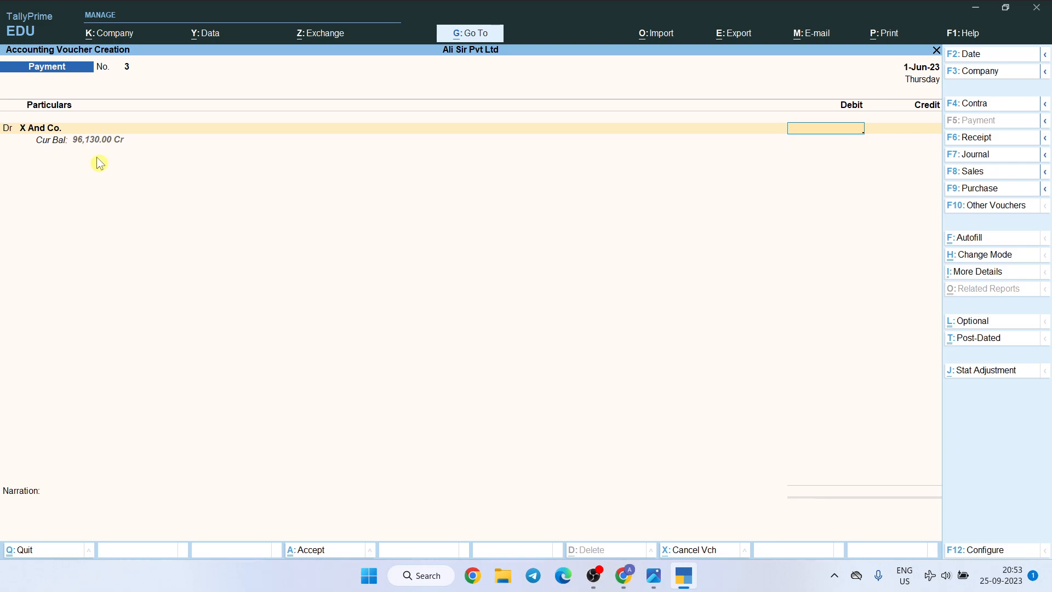
Debit X And Co. with 96130 in the Payment voucher and adjust the full amount against bill reference 1
text(96130)
key(Return)
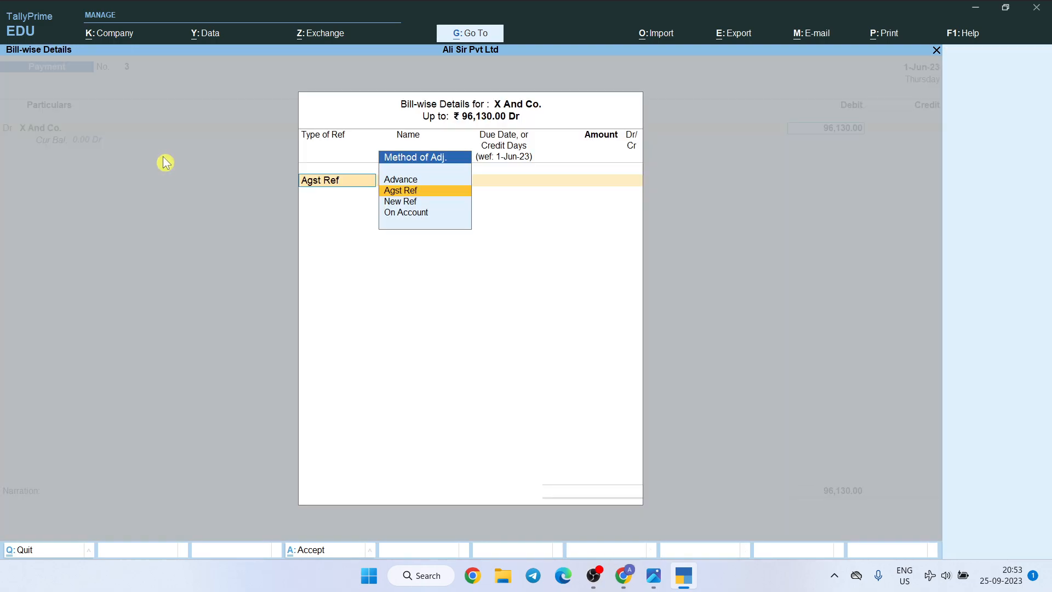
key(Return)
key(Return)
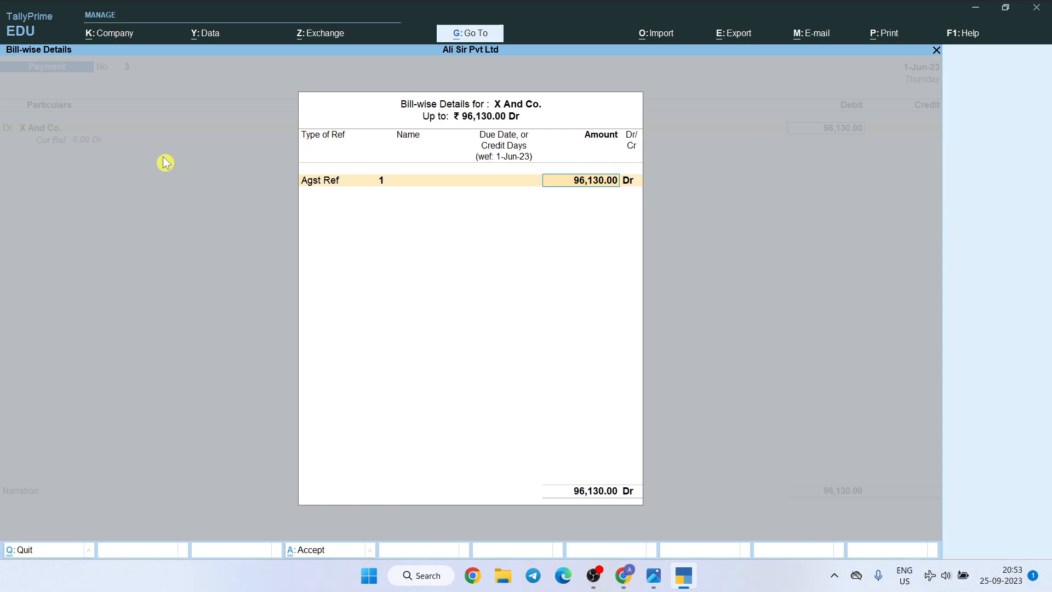
key(Return)
Add a credit line for Cash with an amount of 95000
key(Return)
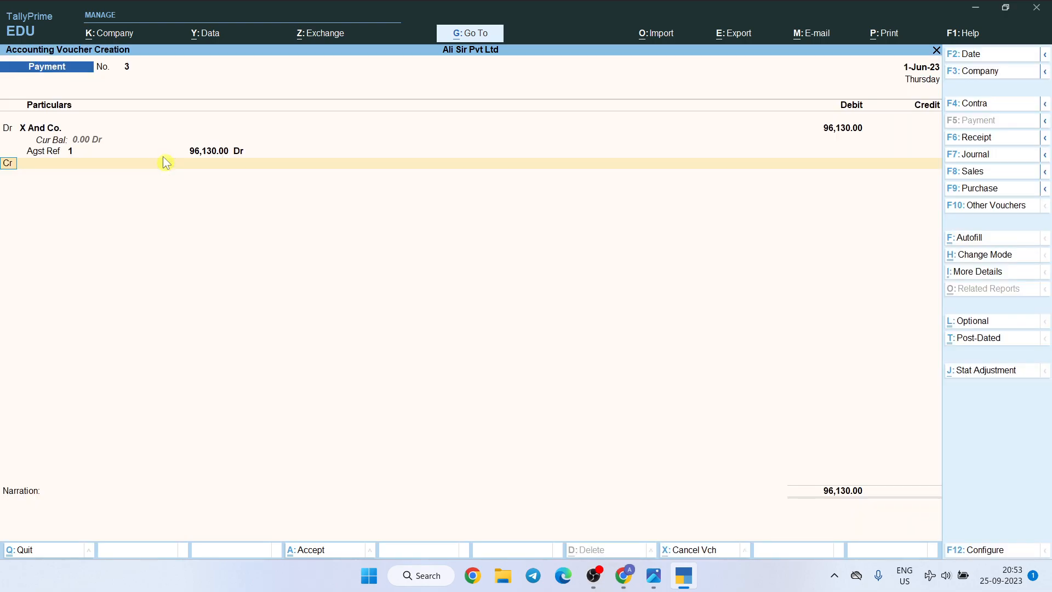
key(Return)
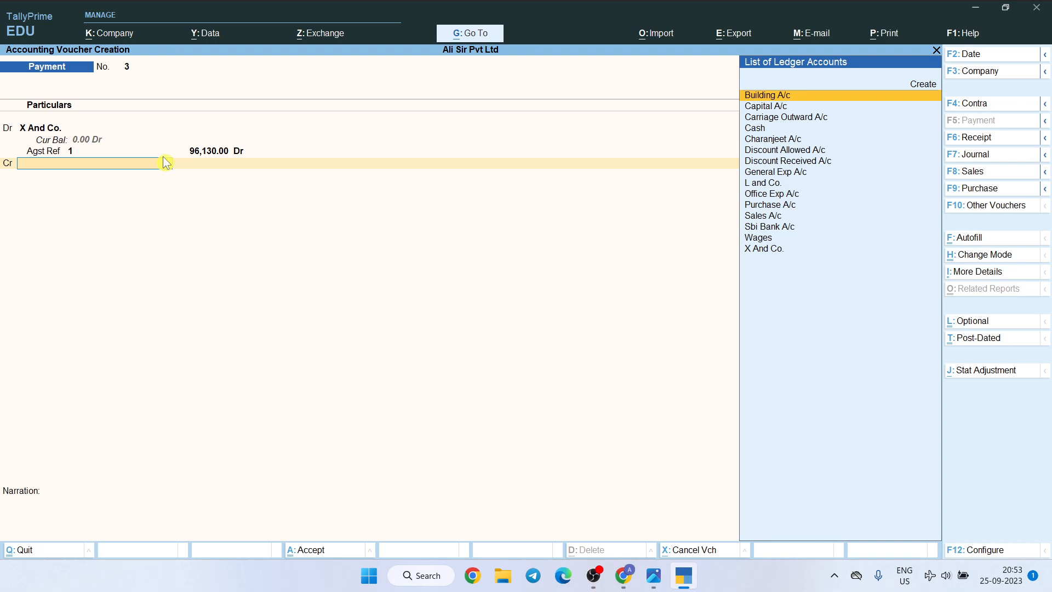
text(Cash)
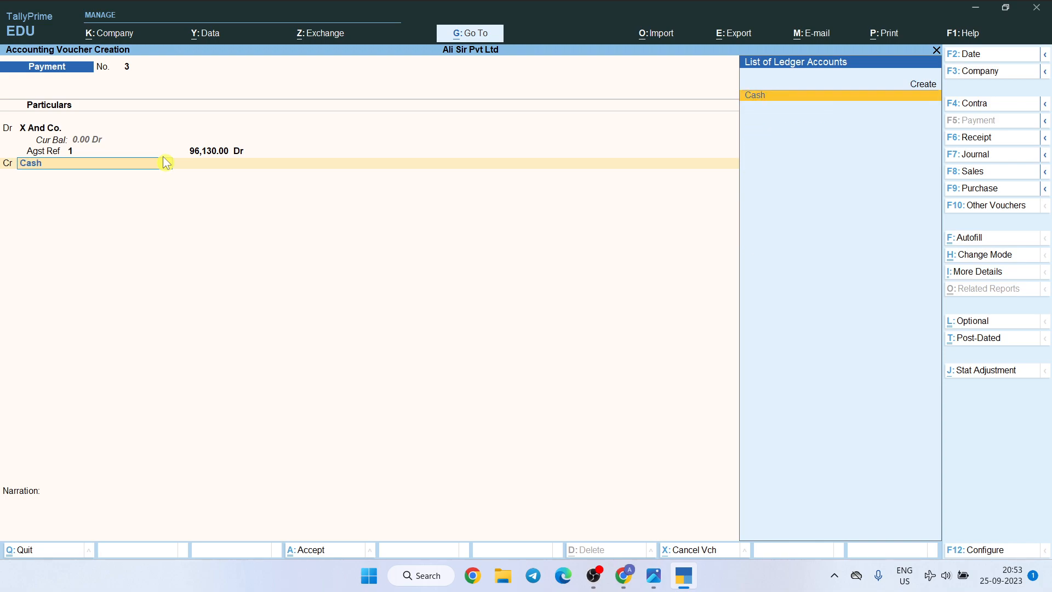
key(Return)
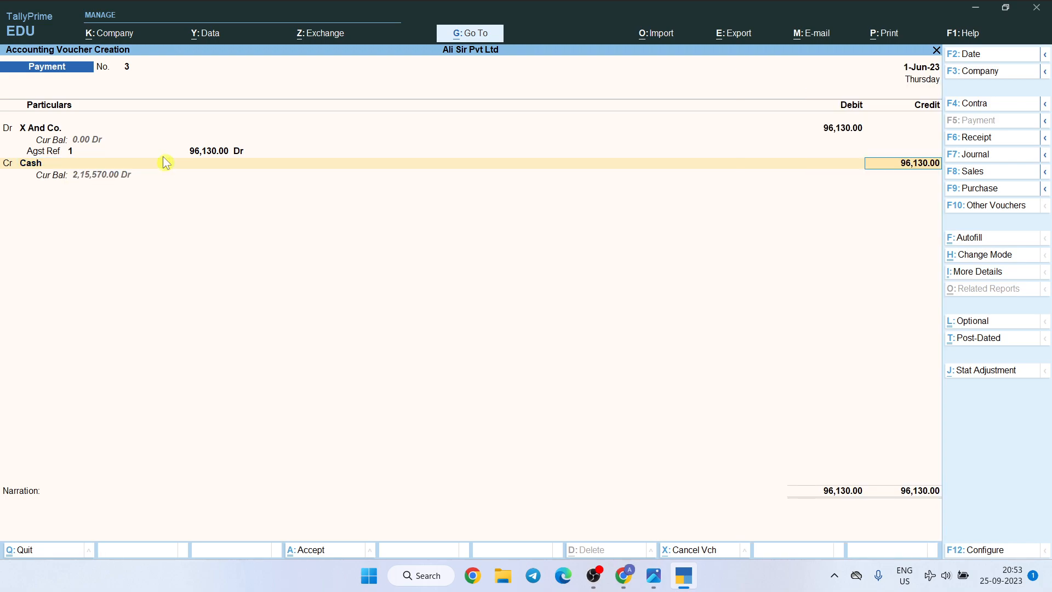
text(95000)
key(Return)
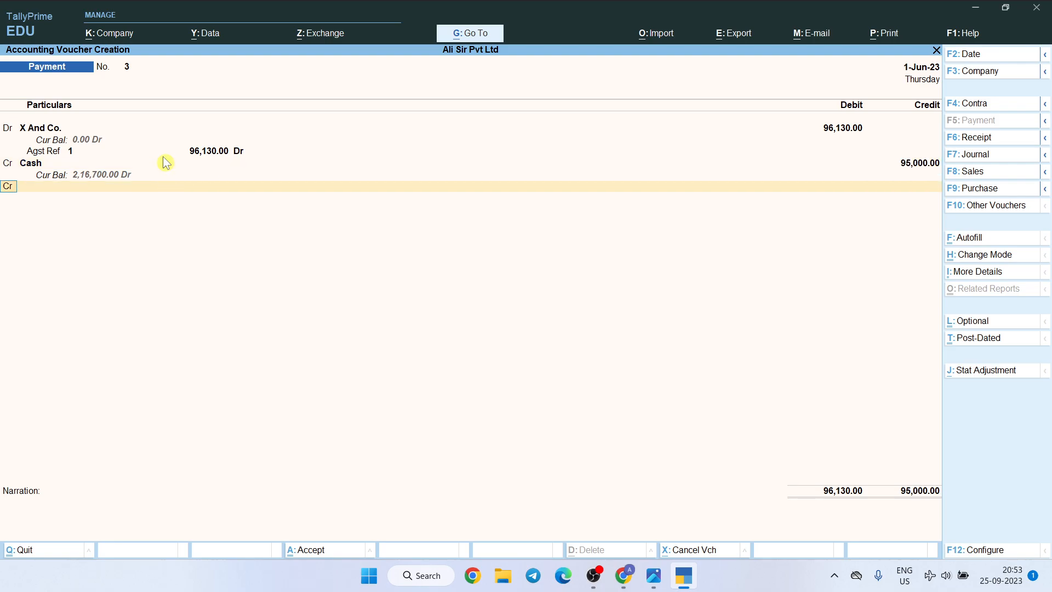
Credit Discount Received A/c with the remaining 1,130 and save the Payment voucher without a narration
key(Return)
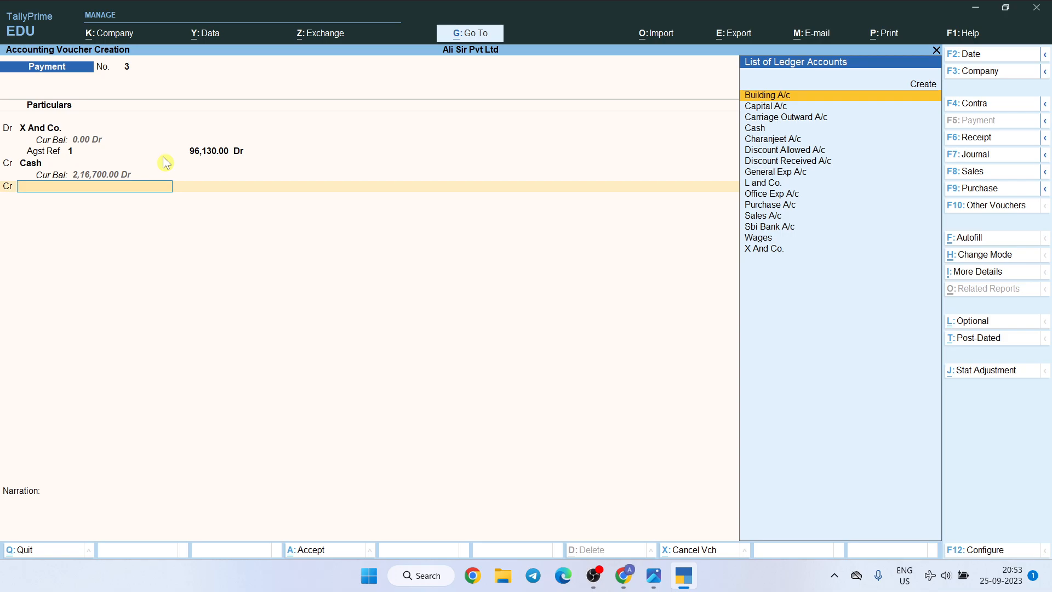
text(Dis)
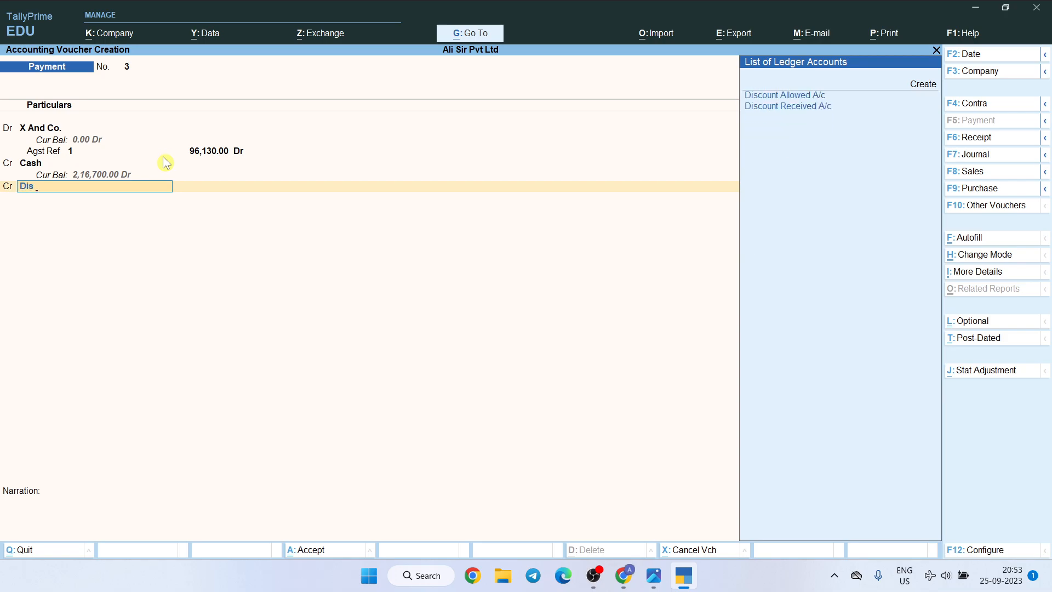
key(Return)
key(Down)
key(Down)
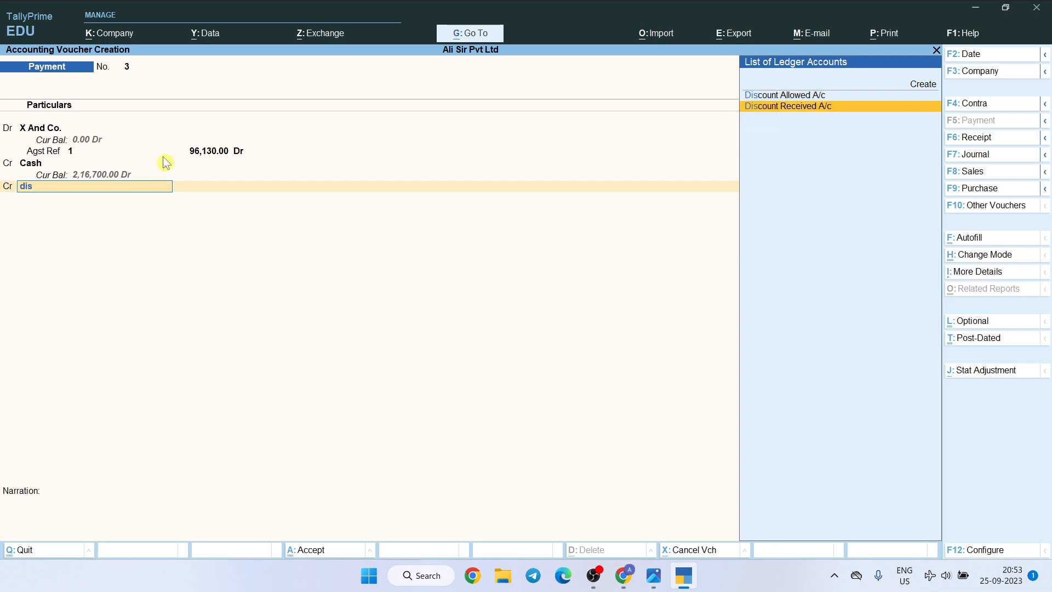
key(Return)
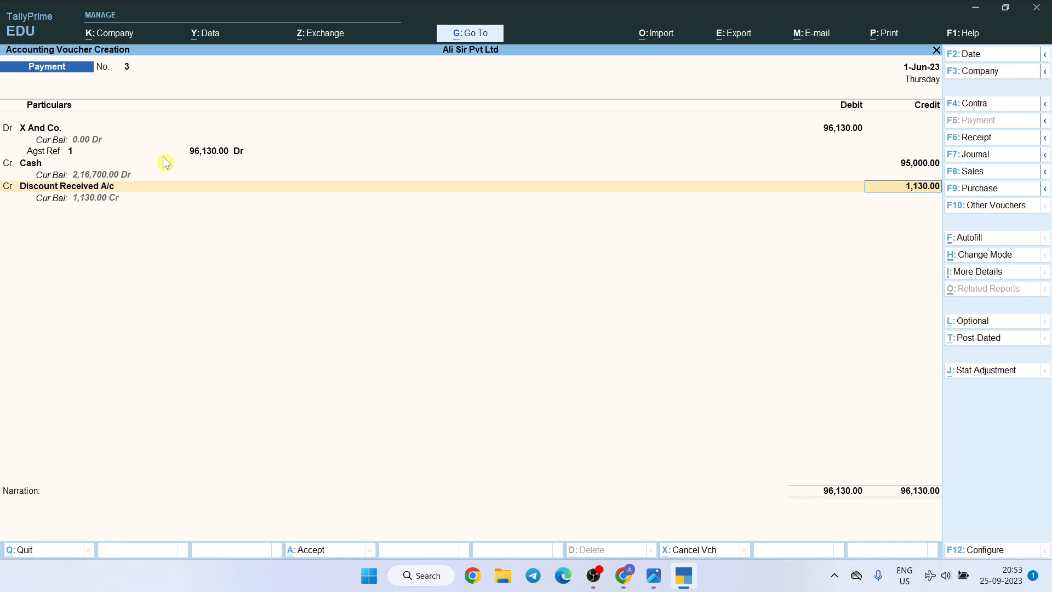
key(Return)
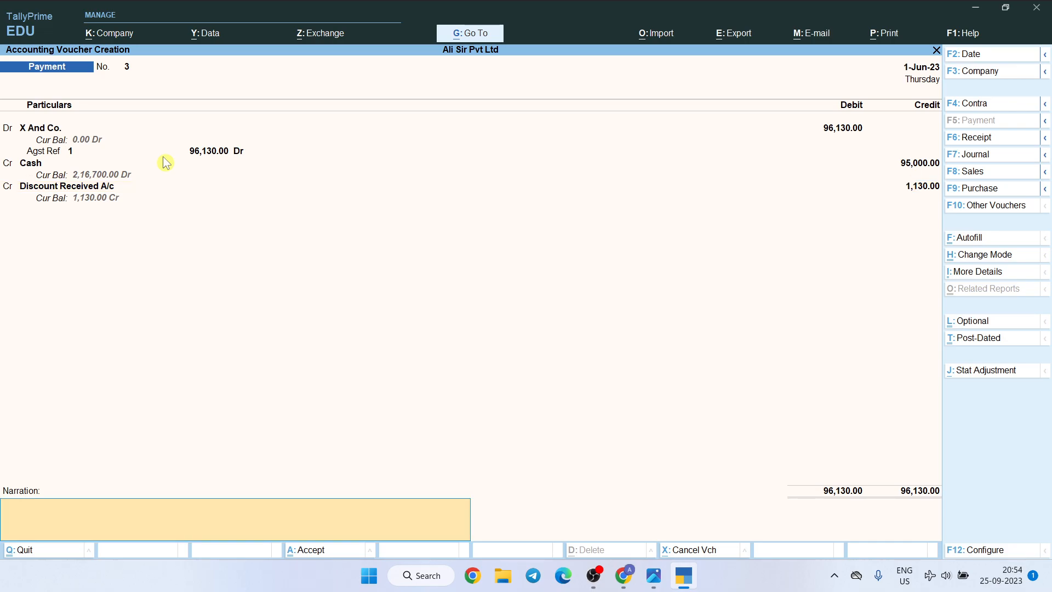
key(ctrl+a)
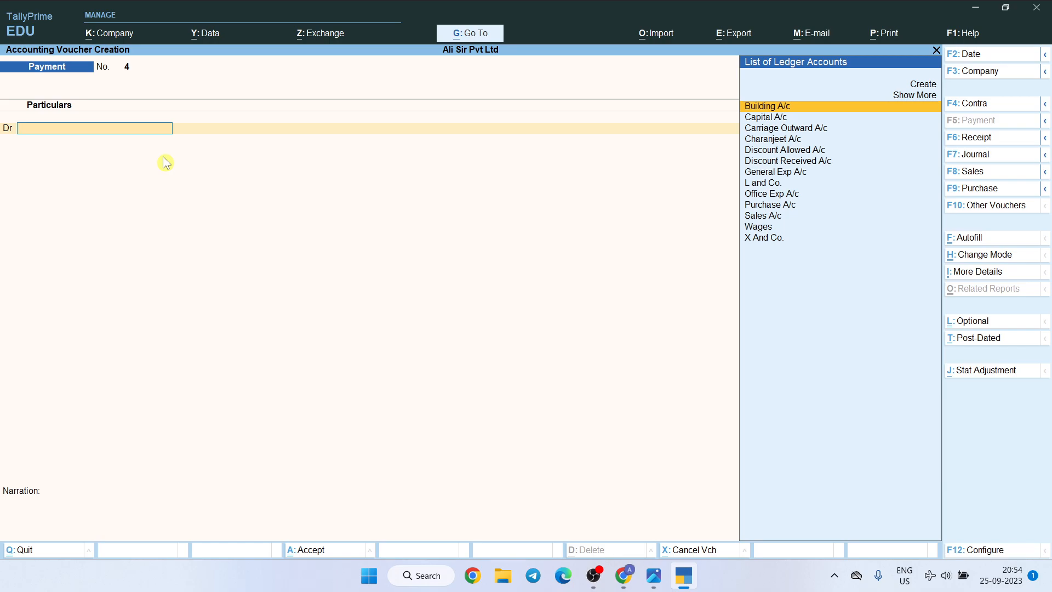
Check the tenth transaction in the questions image, then debit General Exp A/c with 500 in TallyPrime's new Payment voucher
key(alt+Tab)
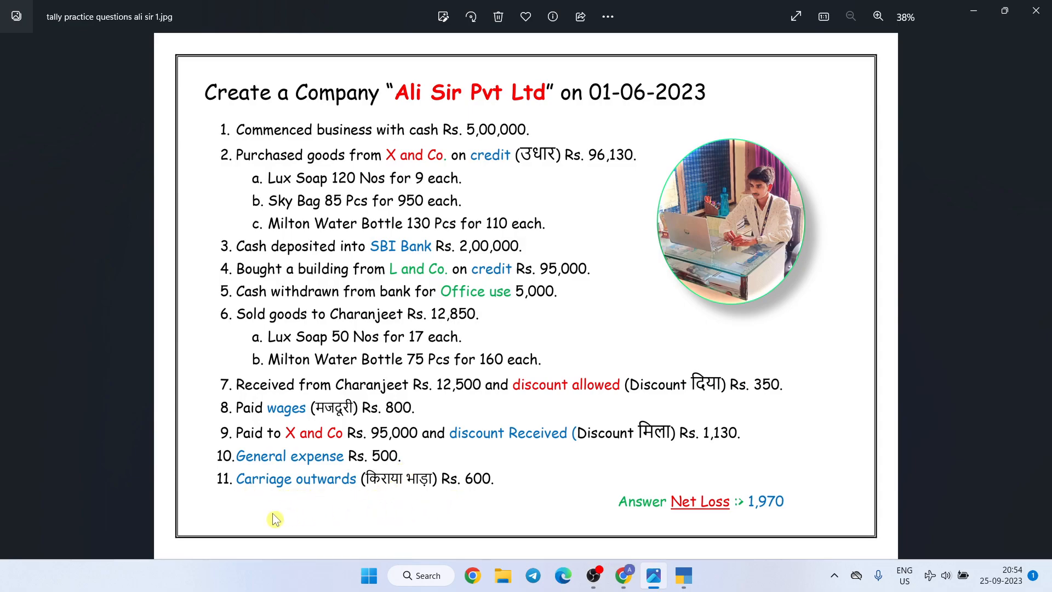
key(alt+Tab)
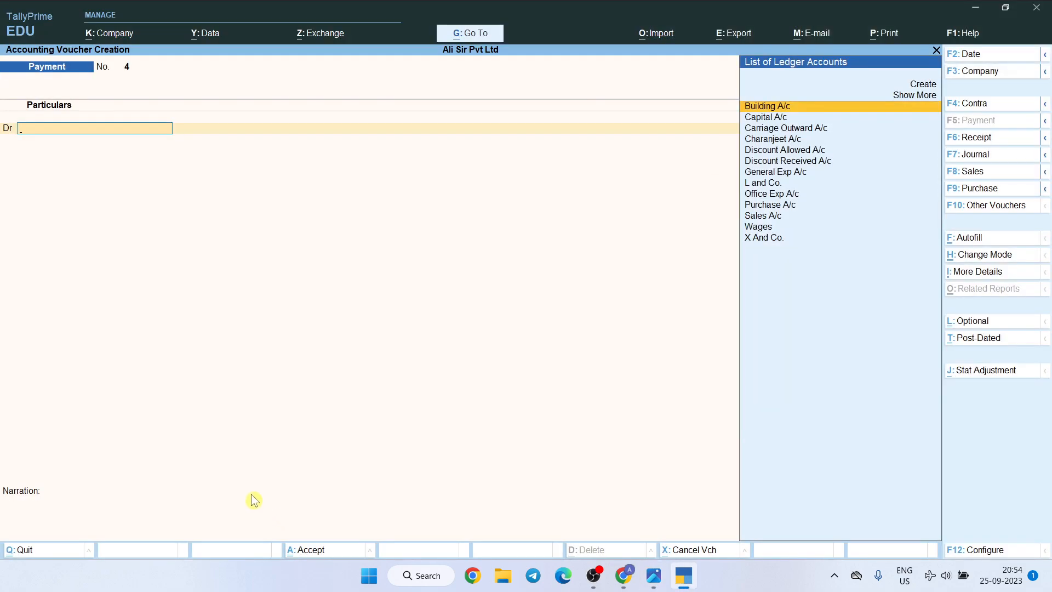
text(Gener)
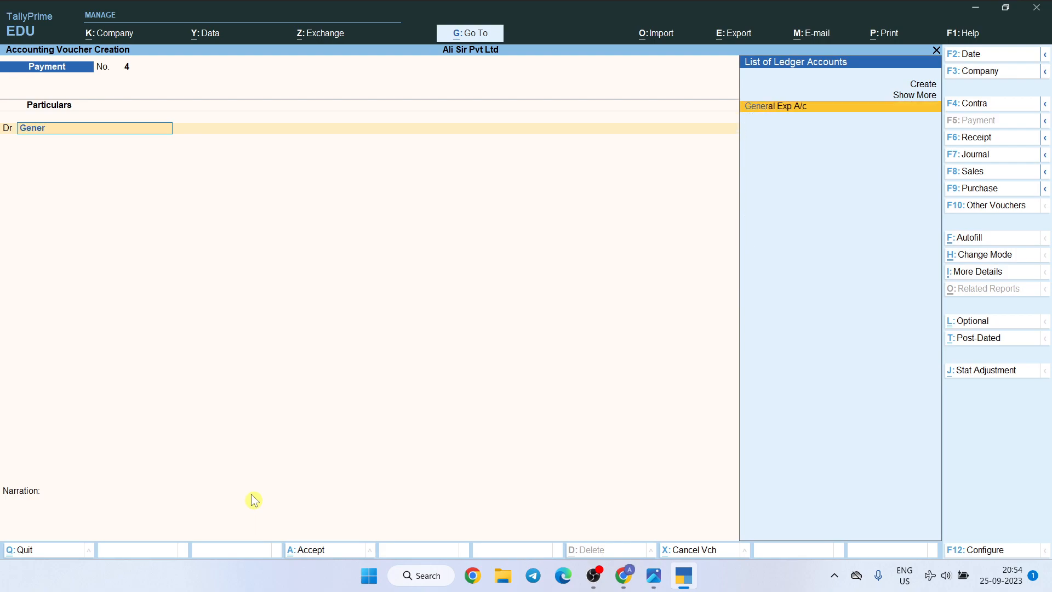
text(al)
key(Return)
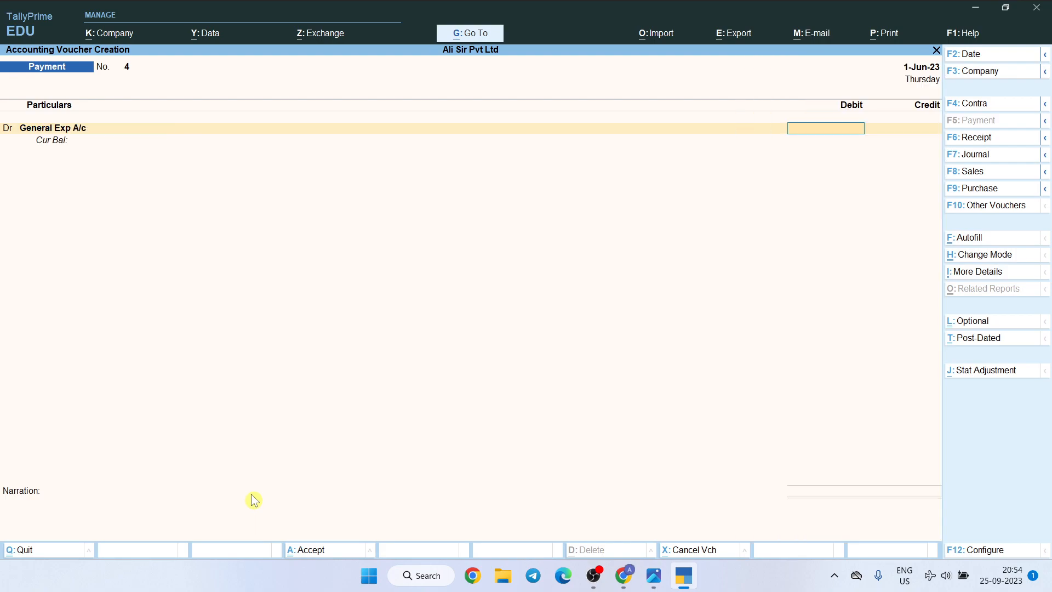
text(500)
key(Return)
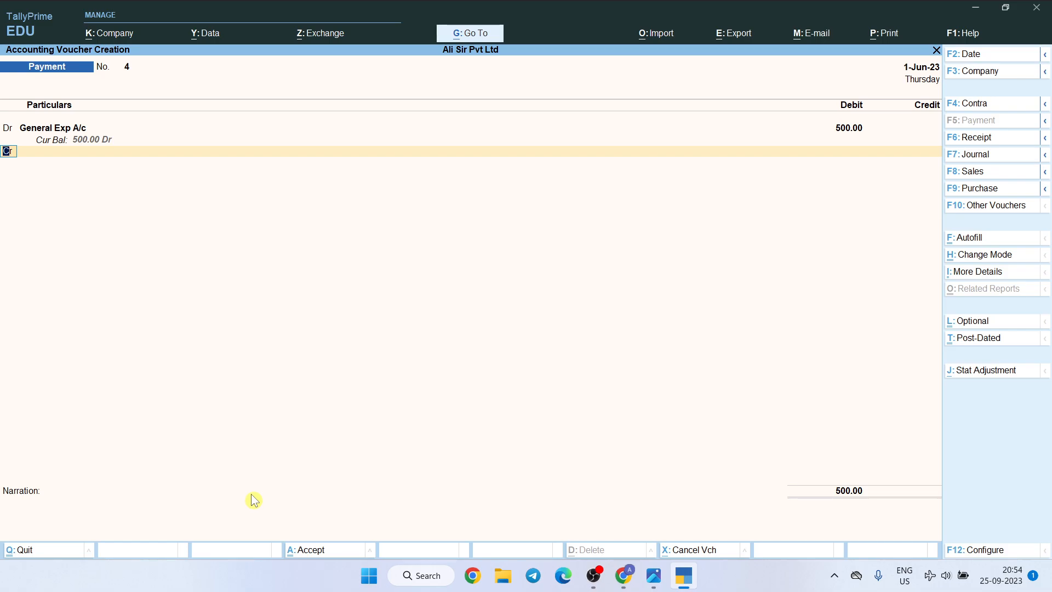
Credit Cash with 500 and save the general expense payment without a narration
key(Return)
text(cash)
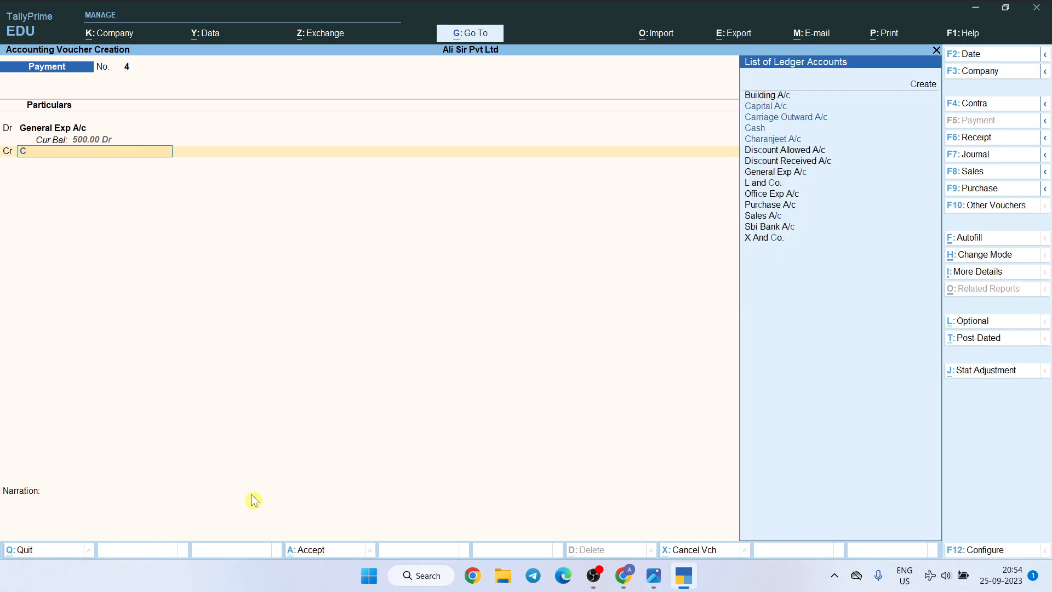
key(Return)
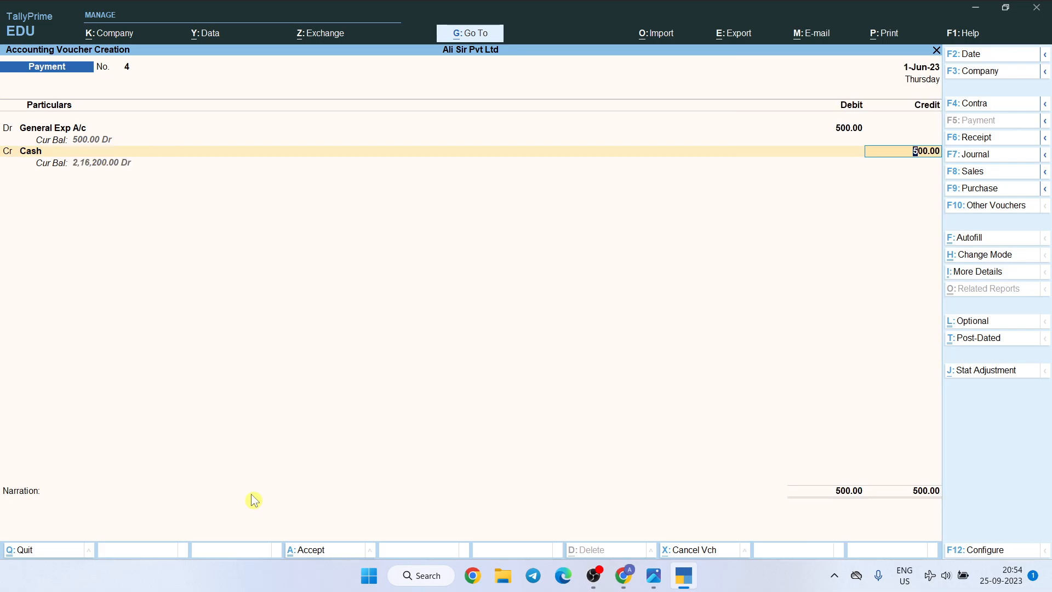
key(Return)
key(Return)
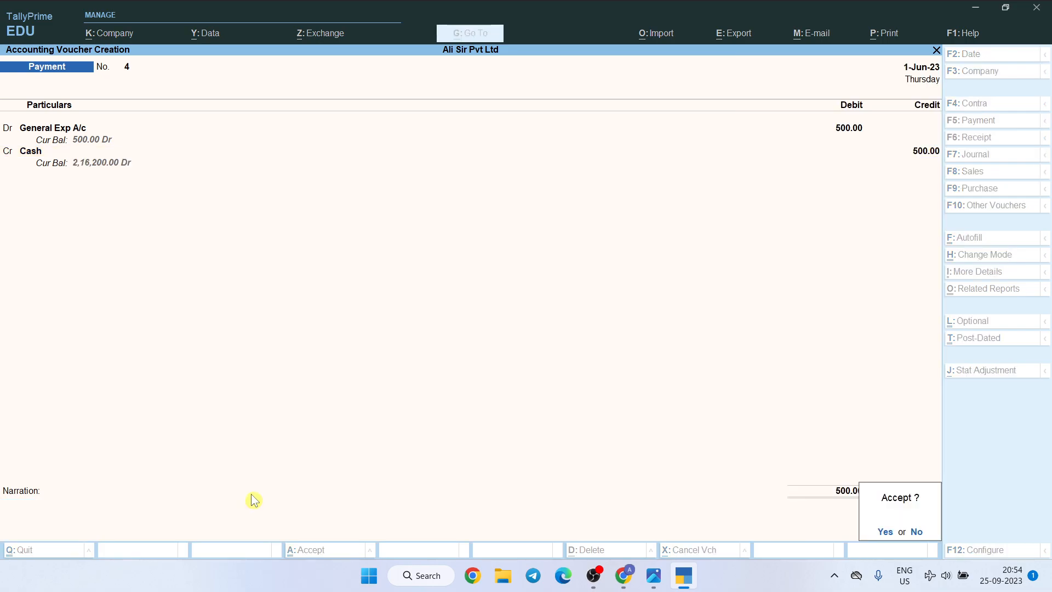
key(Return)
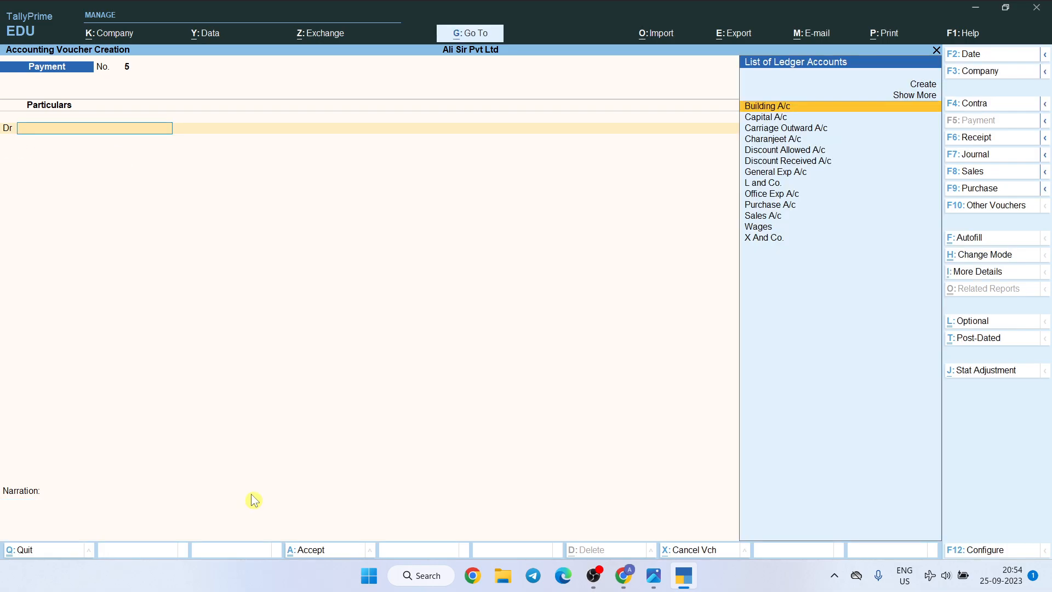
Debit Carriage Outward A/c with 600 in the next Payment voucher
text(Carr)
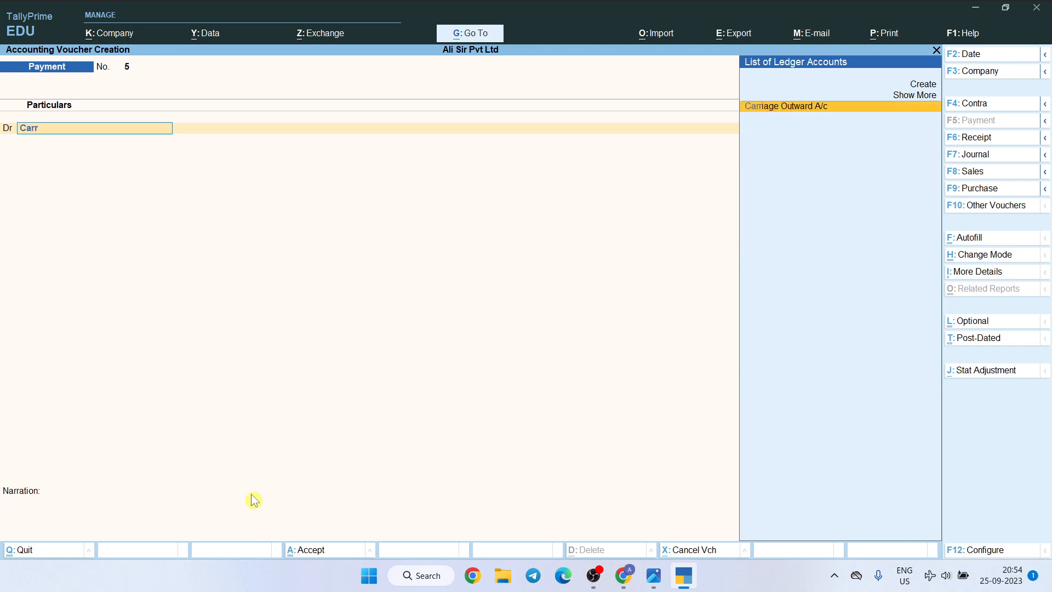
text(iage)
key(Return)
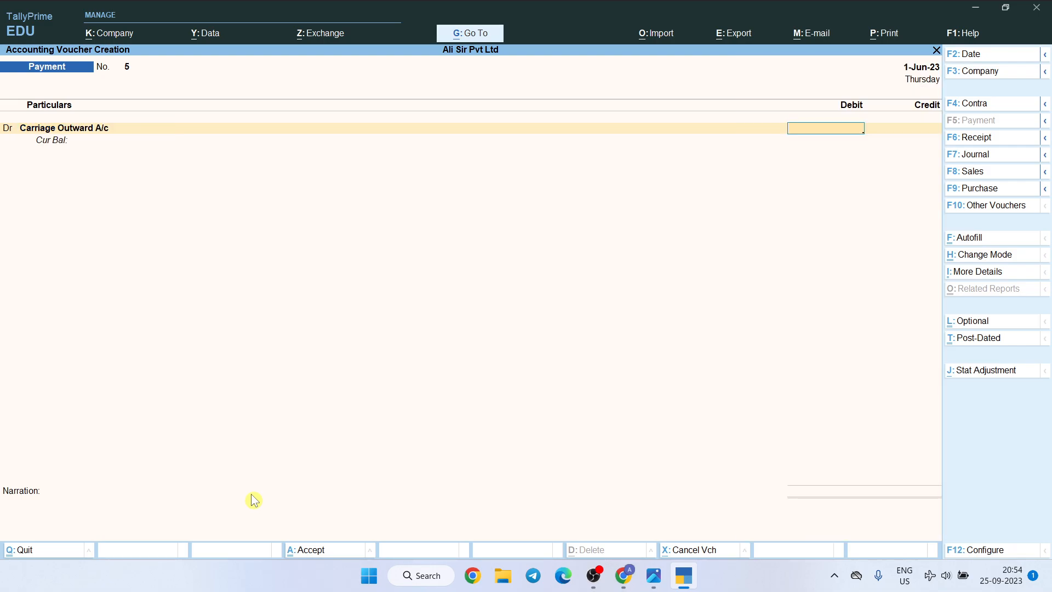
text(6000)
key(BackSpace)
key(Return)
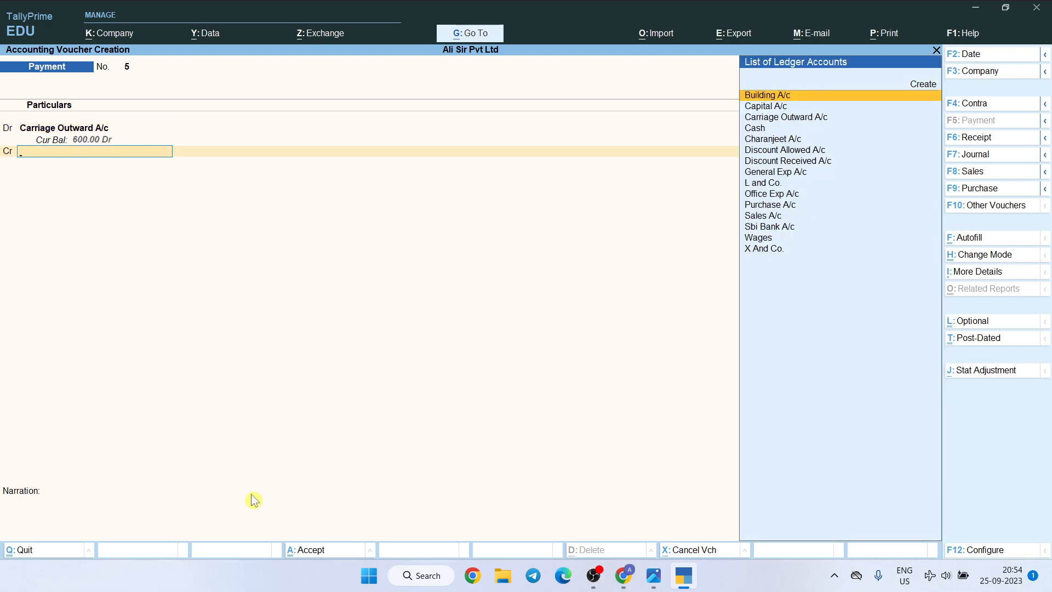
Credit Cash with 600 and save the carriage outward payment without a narration
text(Cash)
key(Return)
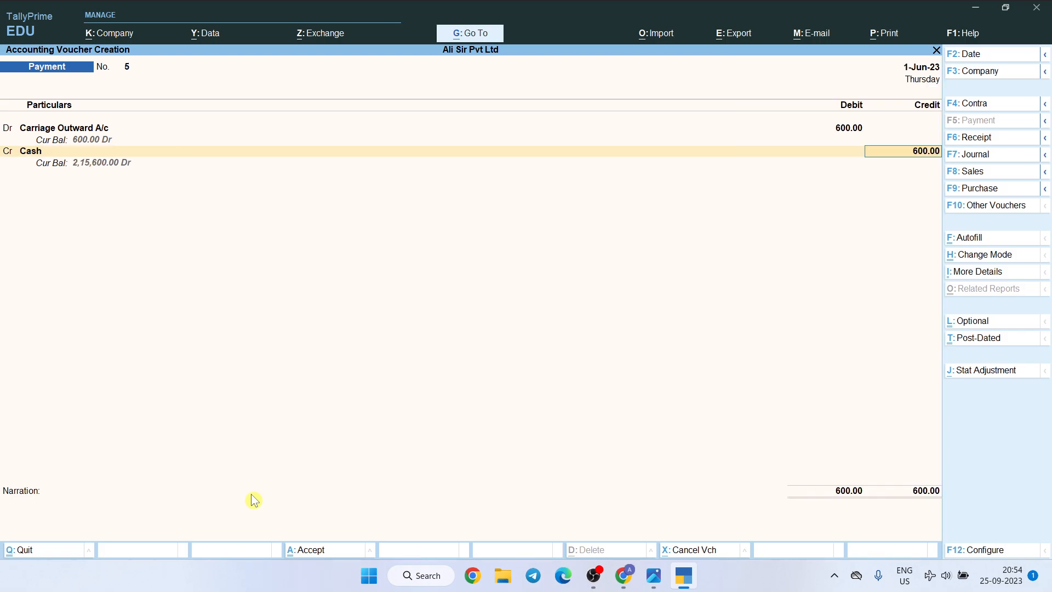
key(Return)
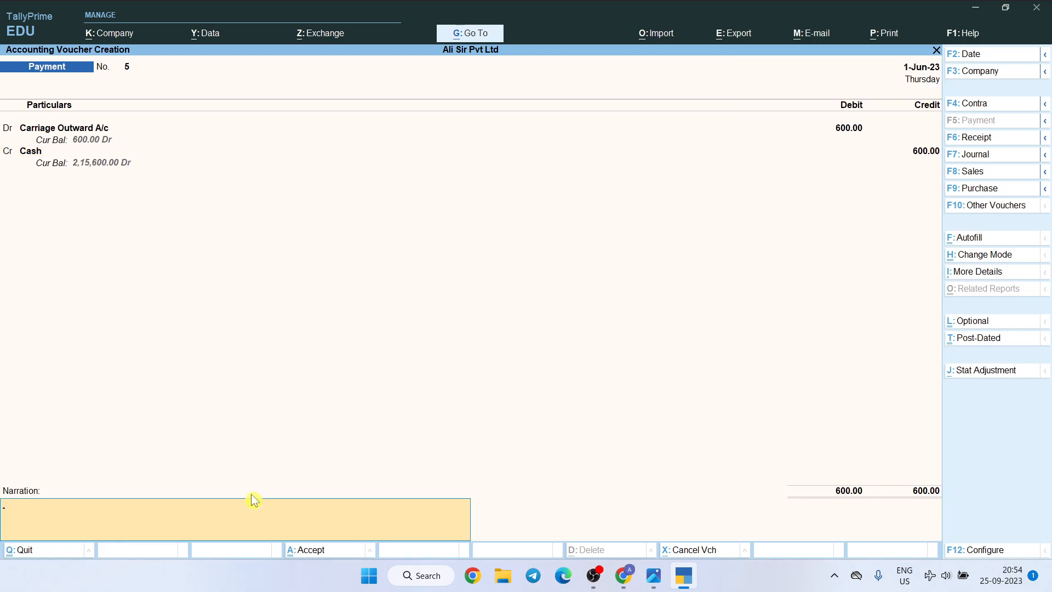
key(Return)
key(Return)
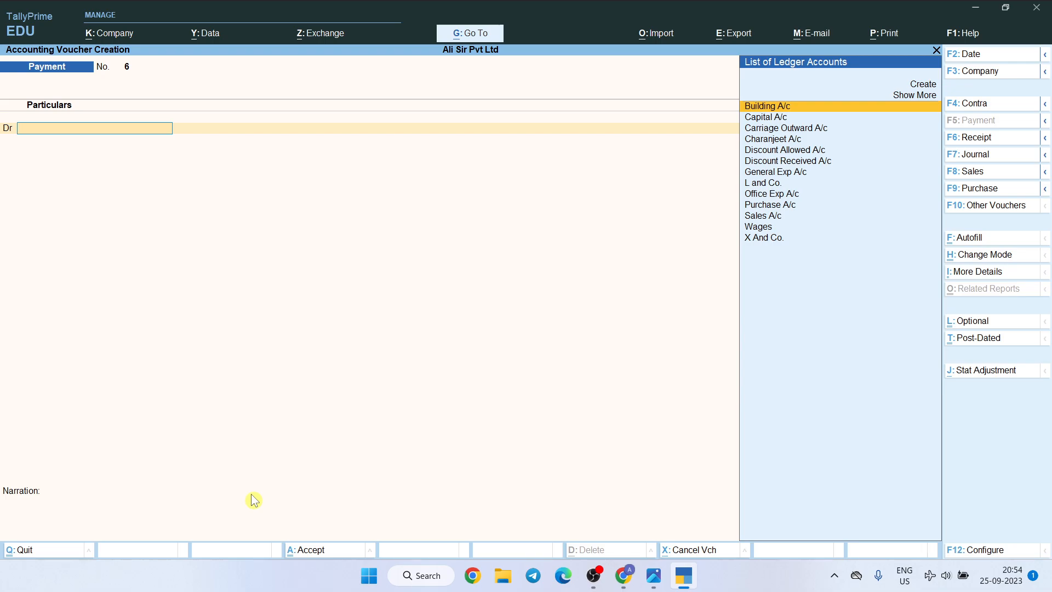
Check the expected answer in the questions image, then quit the blank Payment voucher in TallyPrime
key(alt+Tab)
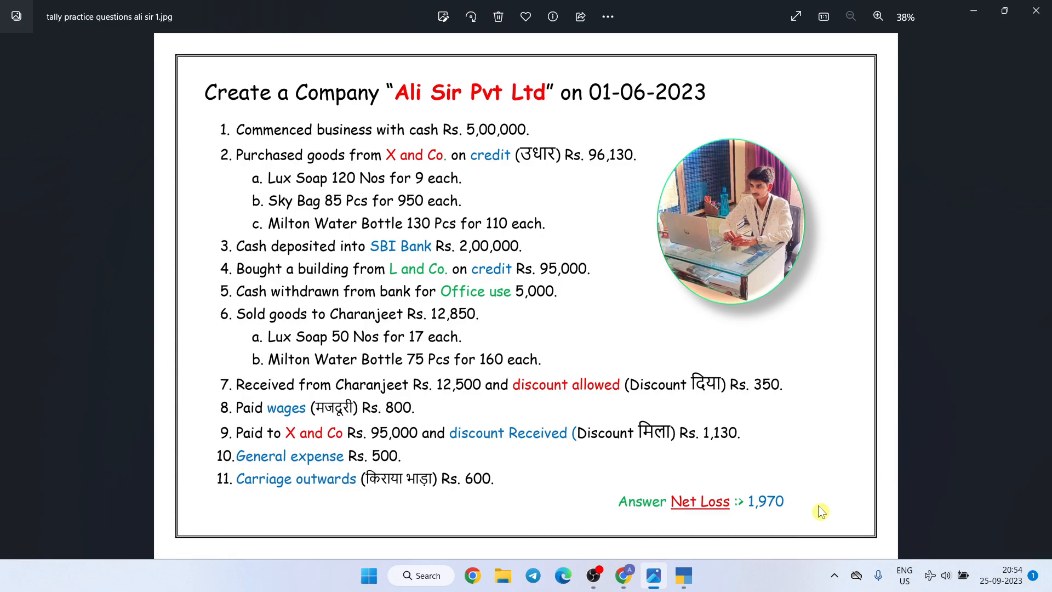
key(alt+Tab)
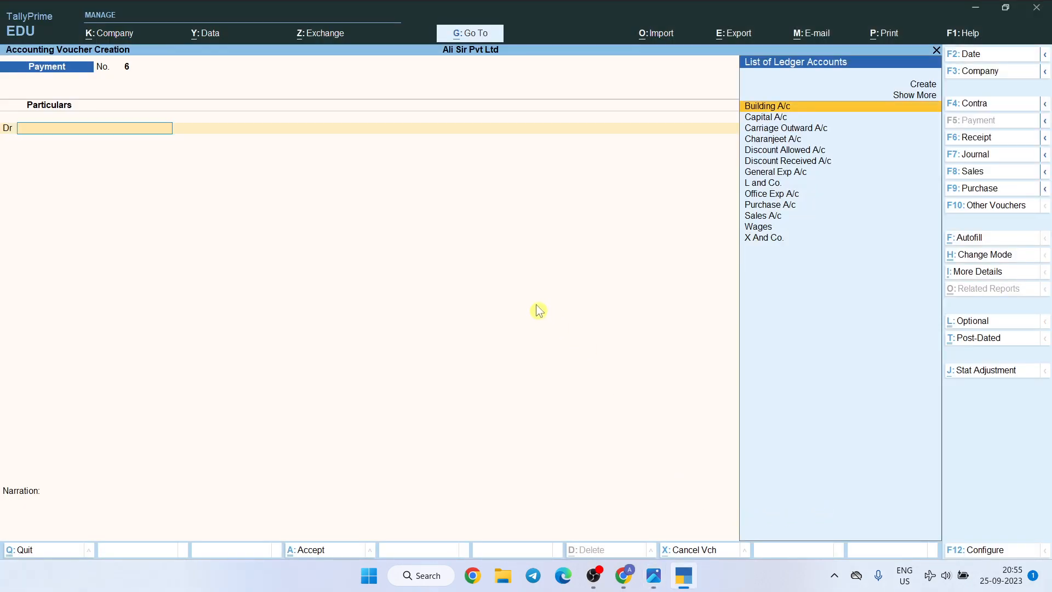
key(Escape)
key(y)
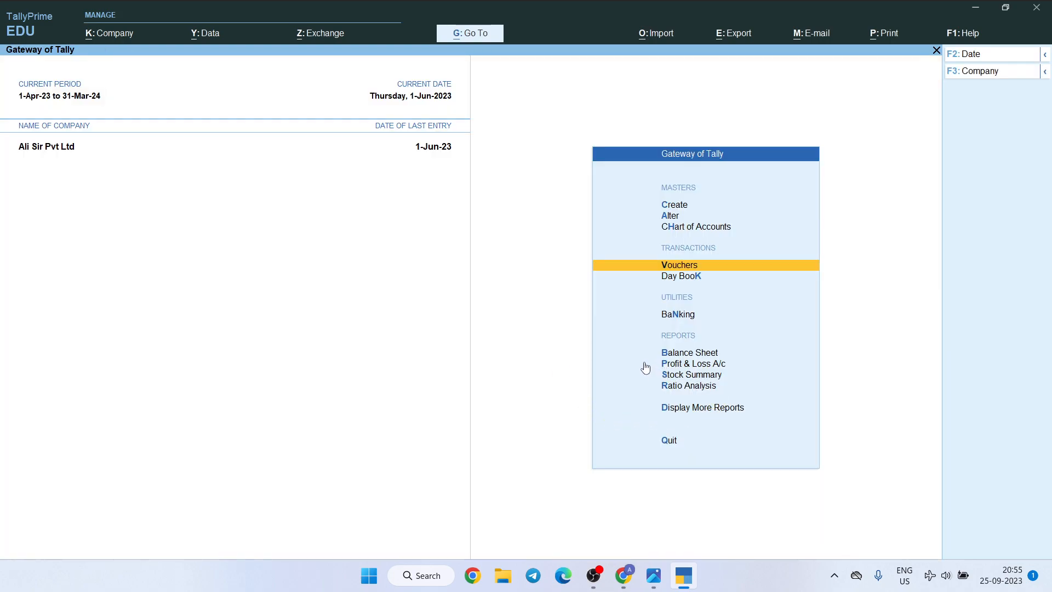
Open the Profit & Loss A/c report and examine its Nett Loss and Purchase Accounts lines
key(Down)
key(Down)
key(Down)
key(Down)
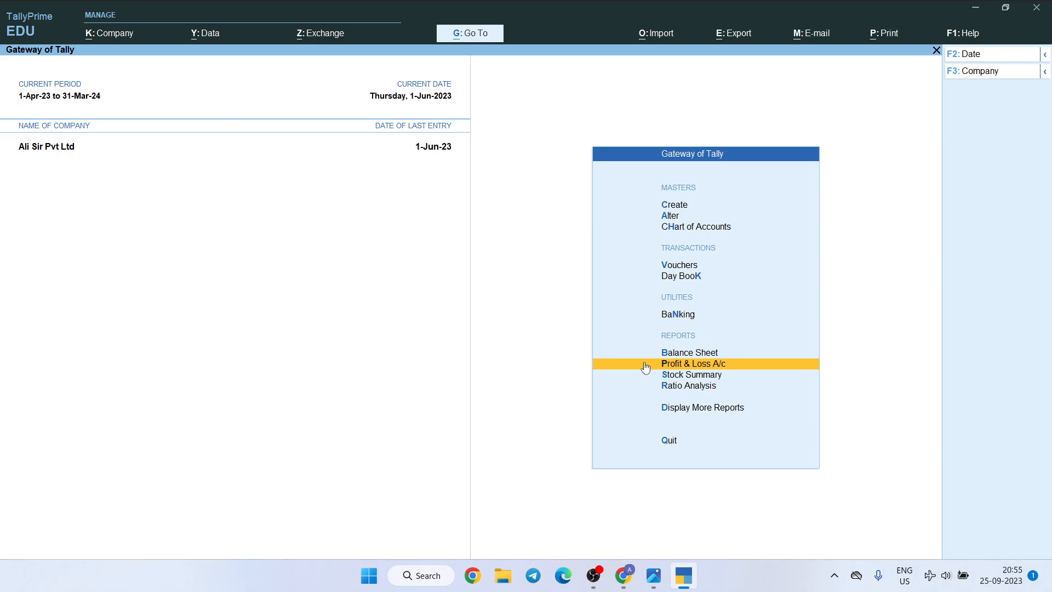
click(645, 368)
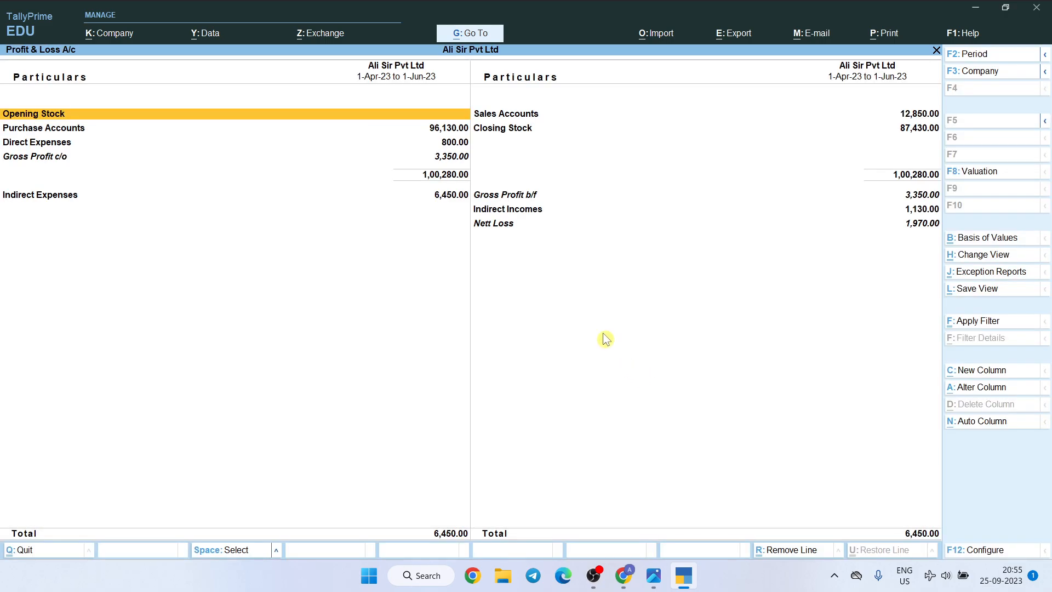
click(511, 226)
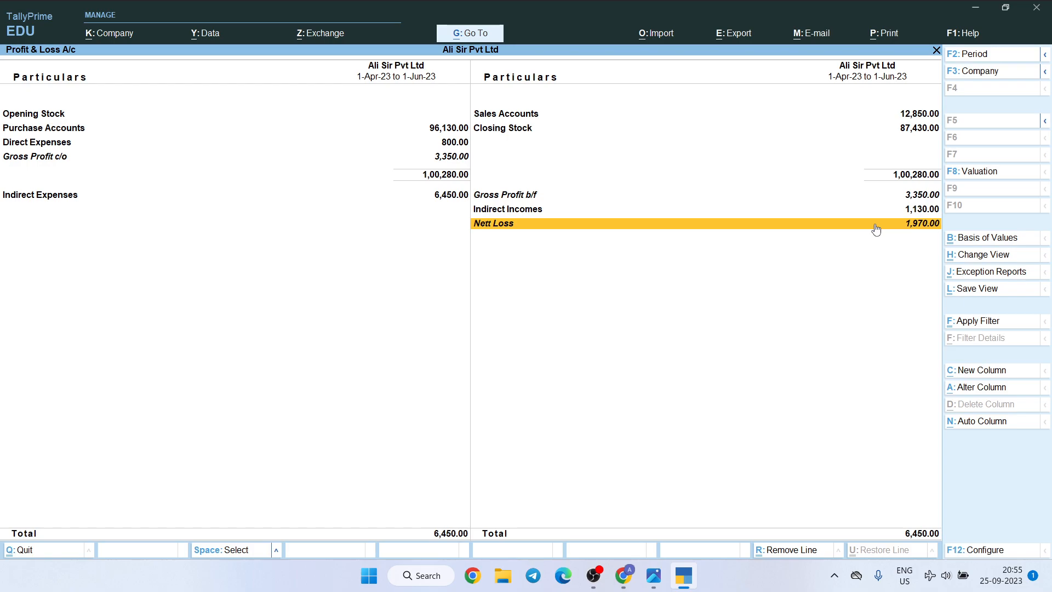
click(113, 129)
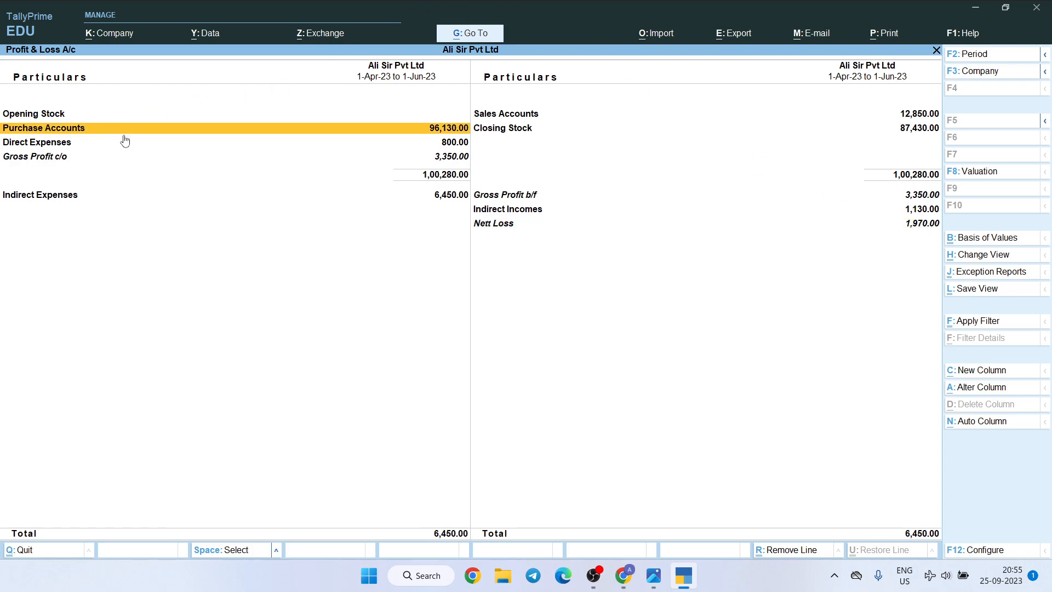
Examine the Closing Stock, Opening Stock, Direct Expenses and Gross Profit c/o lines of the Profit & Loss A/c
key(Right)
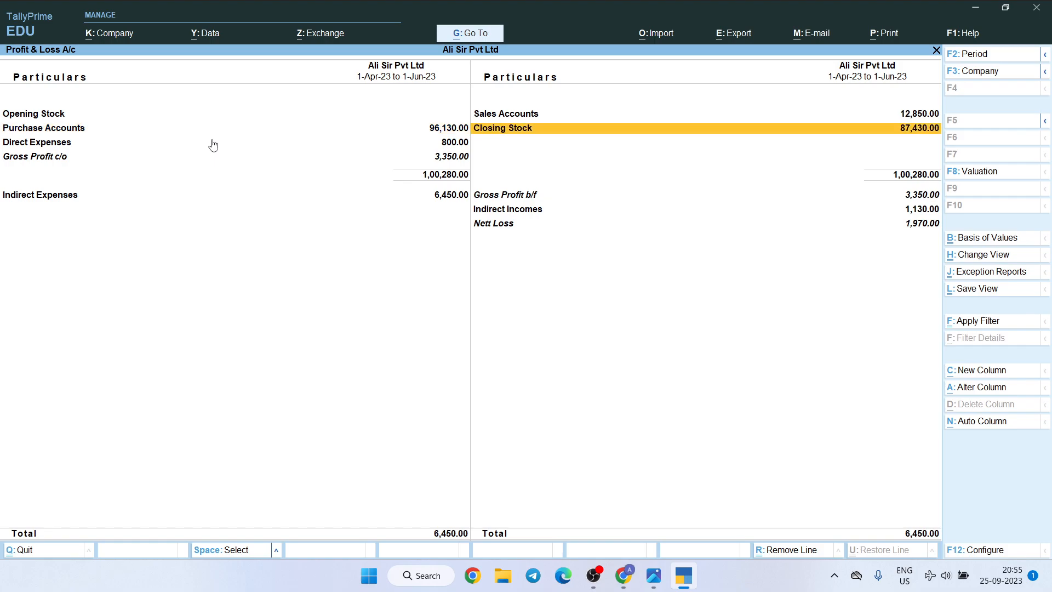
key(Up)
key(Left)
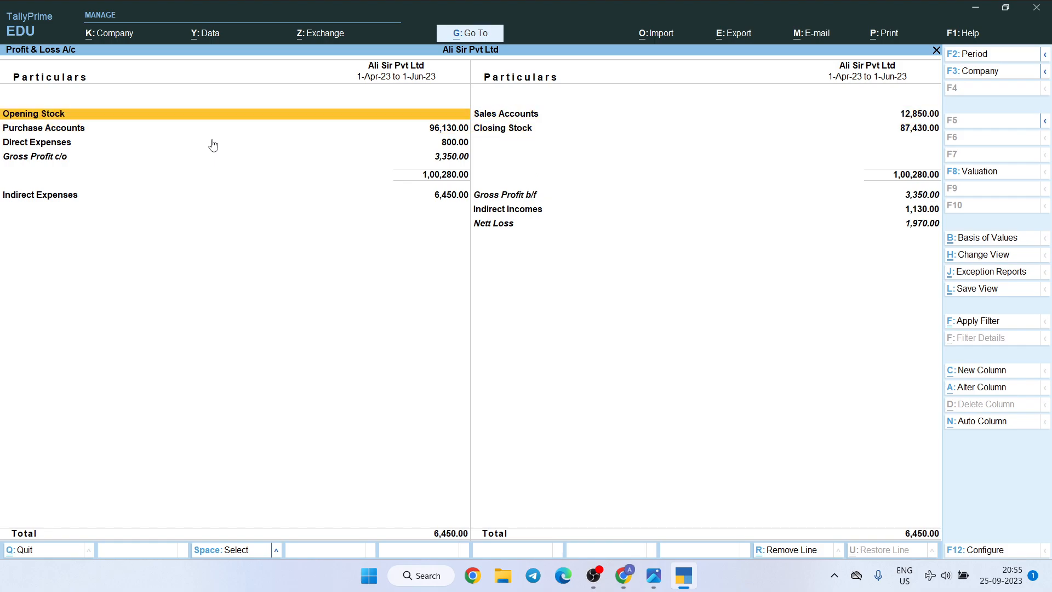
key(Down)
key(Down)
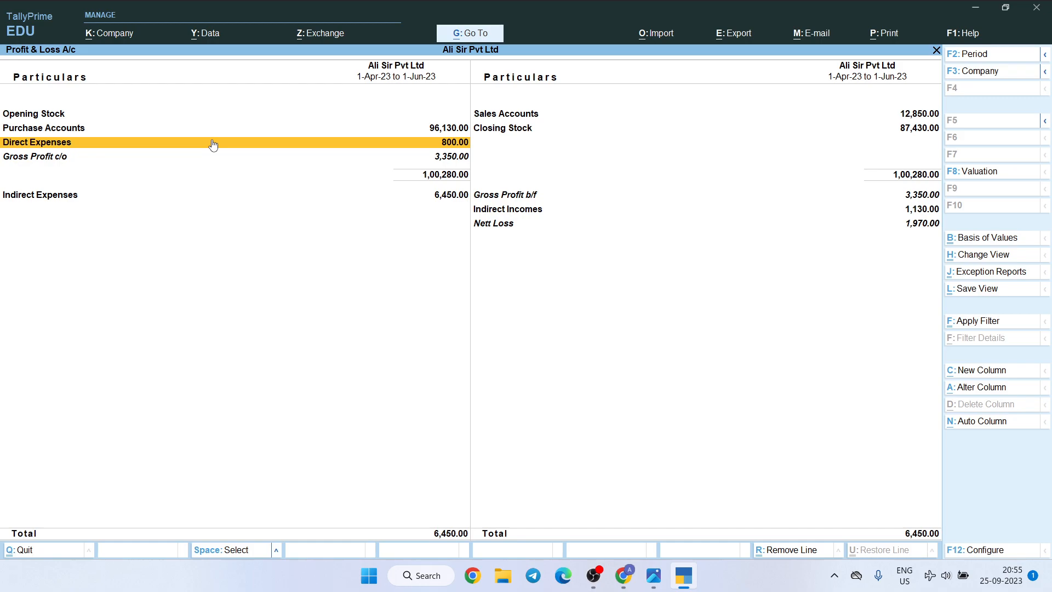
key(Down)
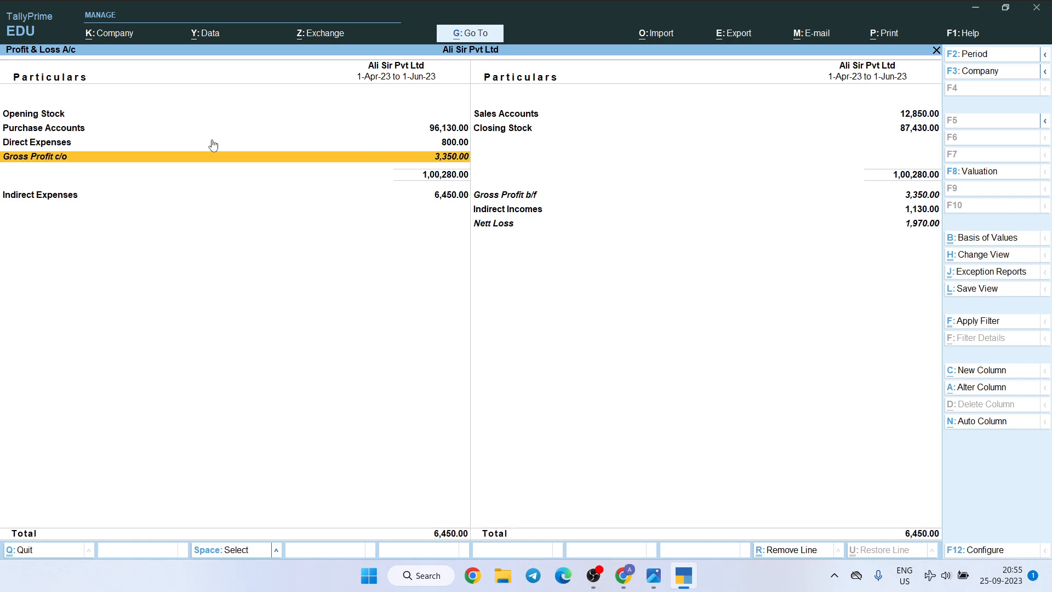
Review the Gross Profit b/f, Indirect Incomes, Indirect Expenses and Nett Loss lines in the lower section of the report
key(Right)
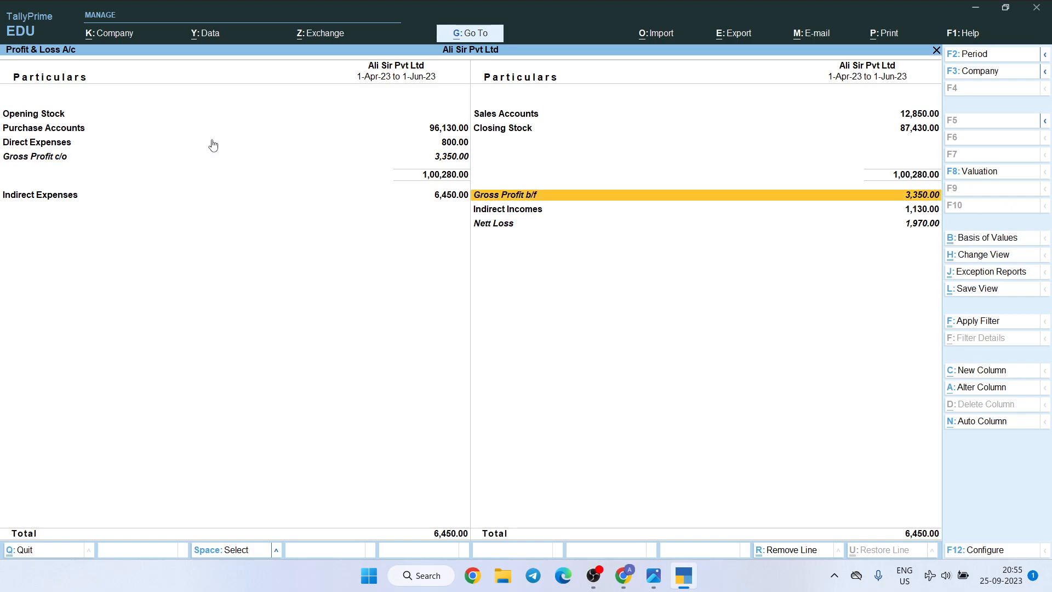
key(Down)
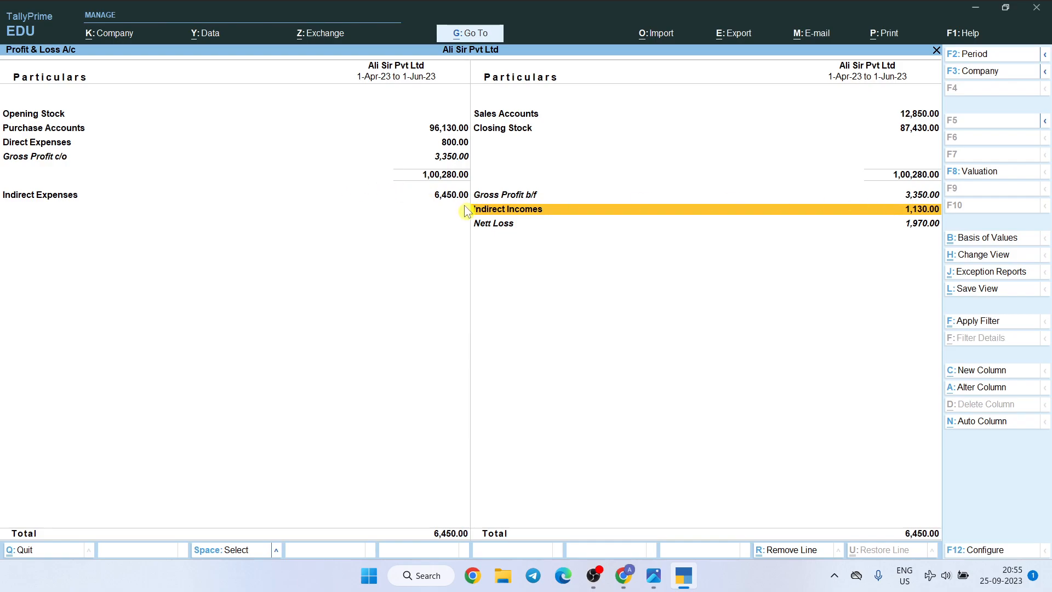
key(Left)
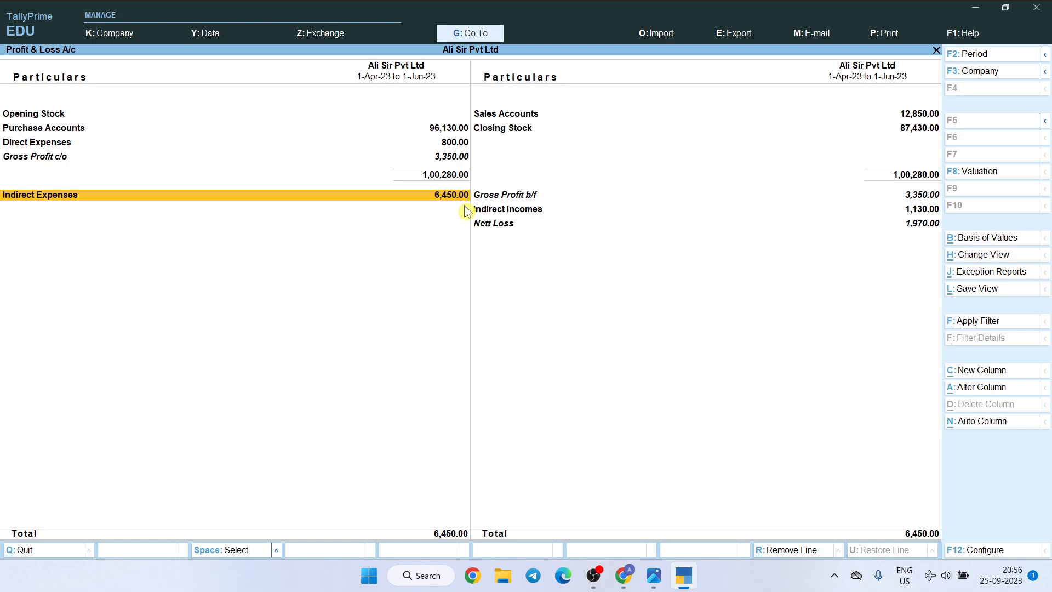
key(Down)
key(Down)
key(Down)
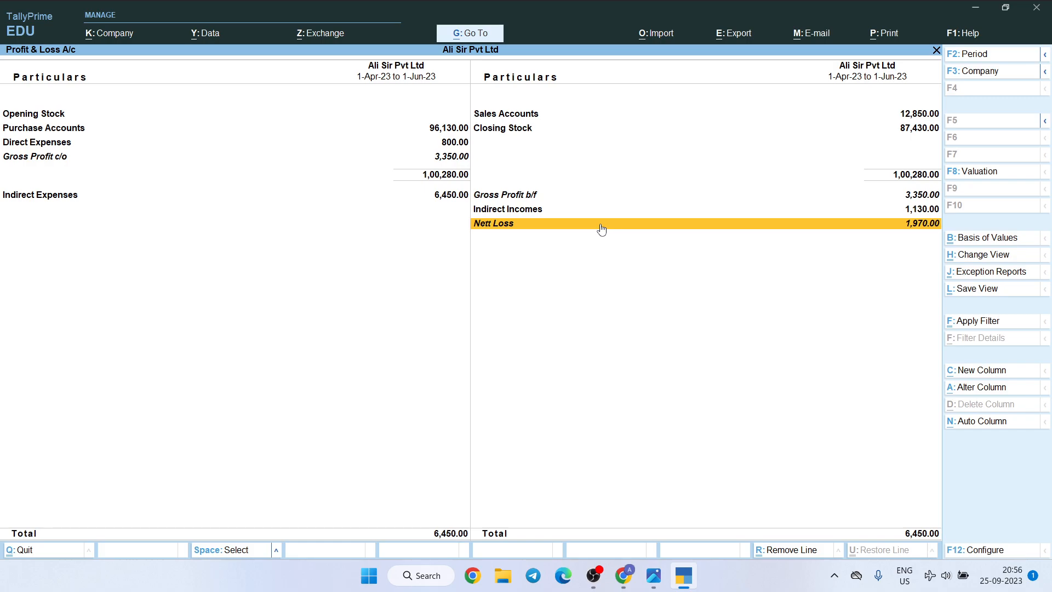
Switch to the practice questions image in Photos and compare its Net Loss answer with the report
key(alt+Tab)
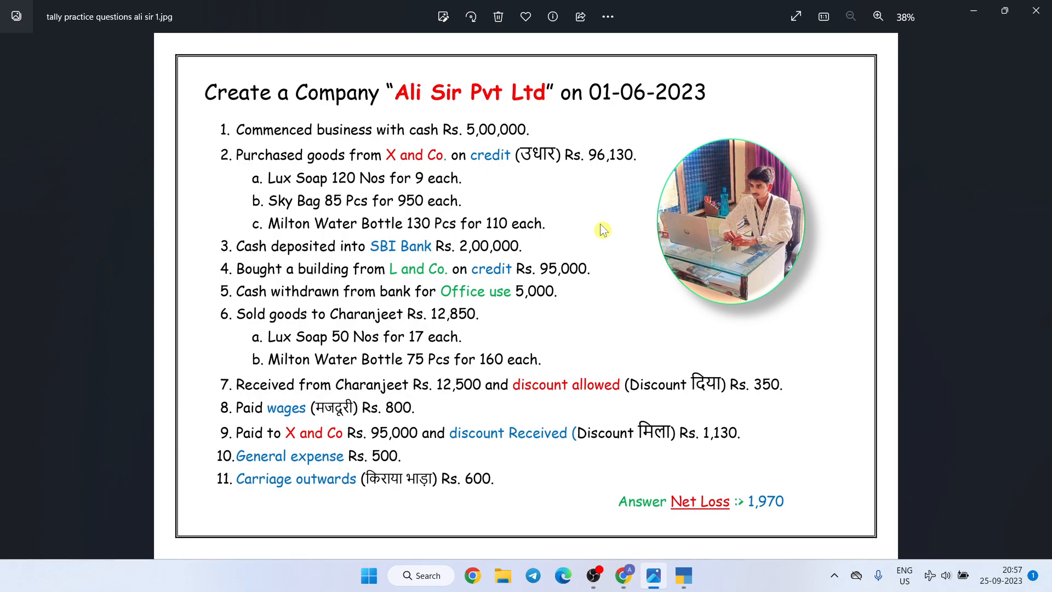
click(592, 579)
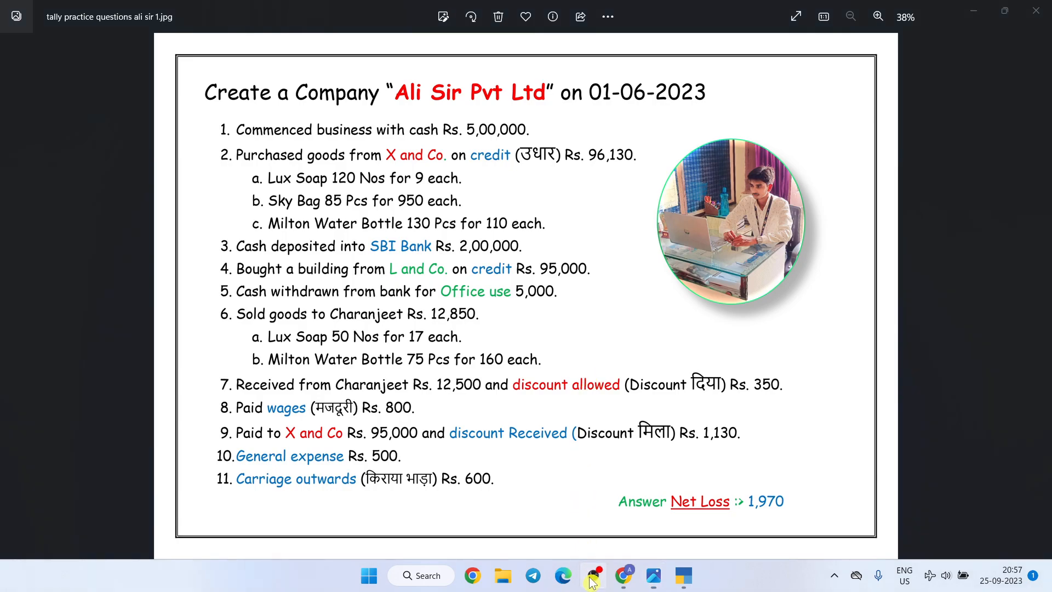